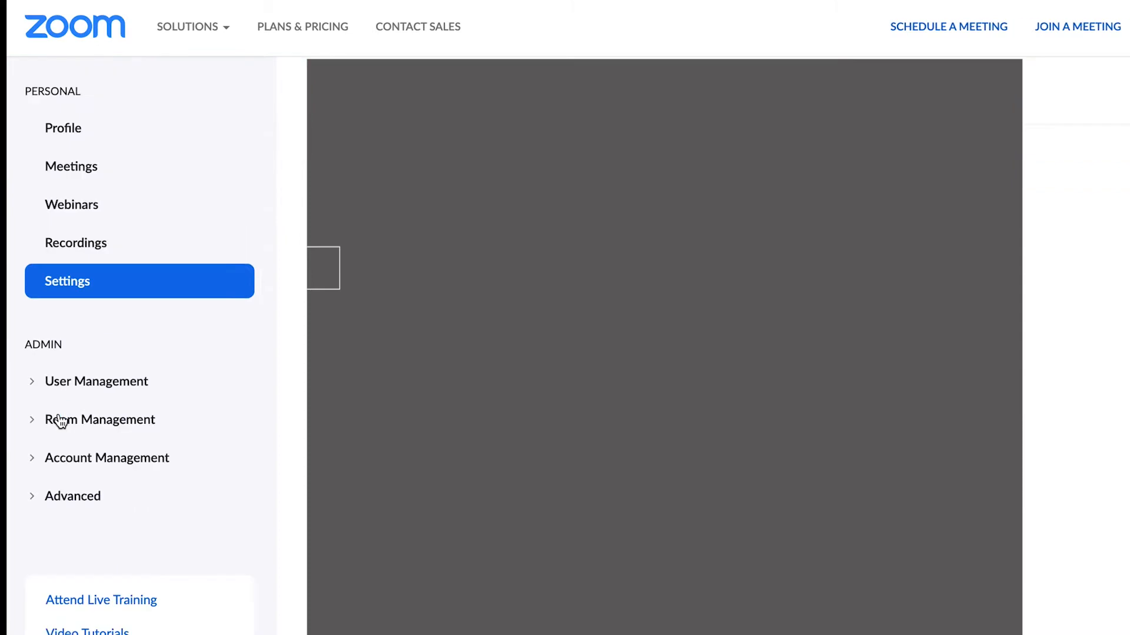
Review the meeting settings down to the livestreaming options in the In Meeting (Advanced) section
{"action": "scroll", "coordinate": [60, 421], "scroll_direction": "down", "scroll_amount": 5}
{"action": "scroll", "coordinate": [664, 347], "scroll_direction": "down", "scroll_amount": 15}
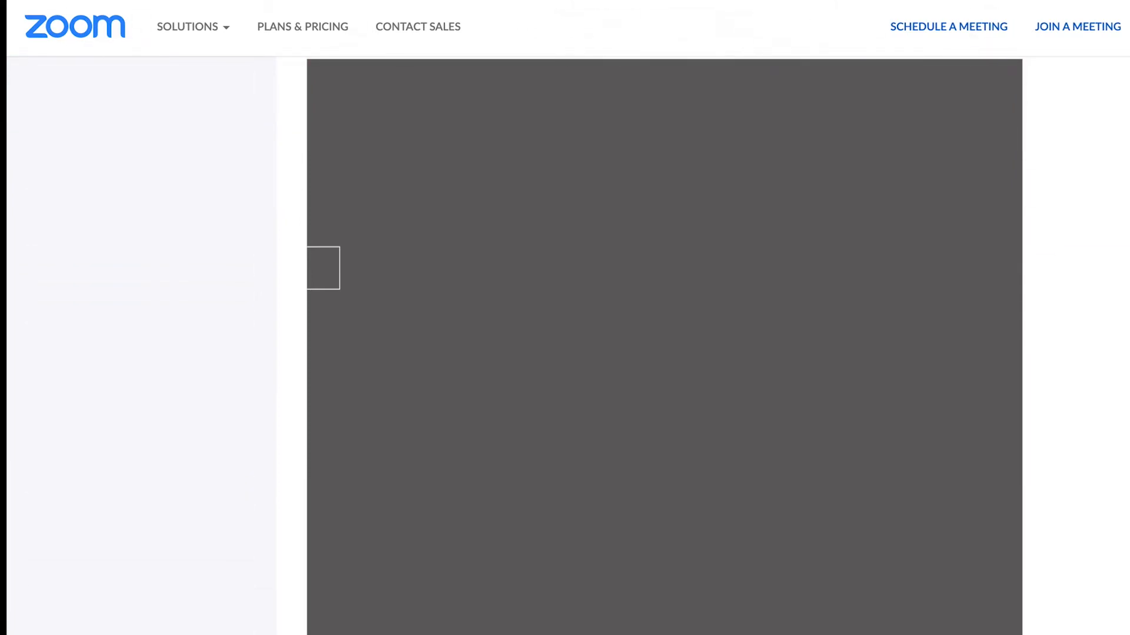
{"action": "scroll", "coordinate": [664, 347], "scroll_direction": "down", "scroll_amount": 10}
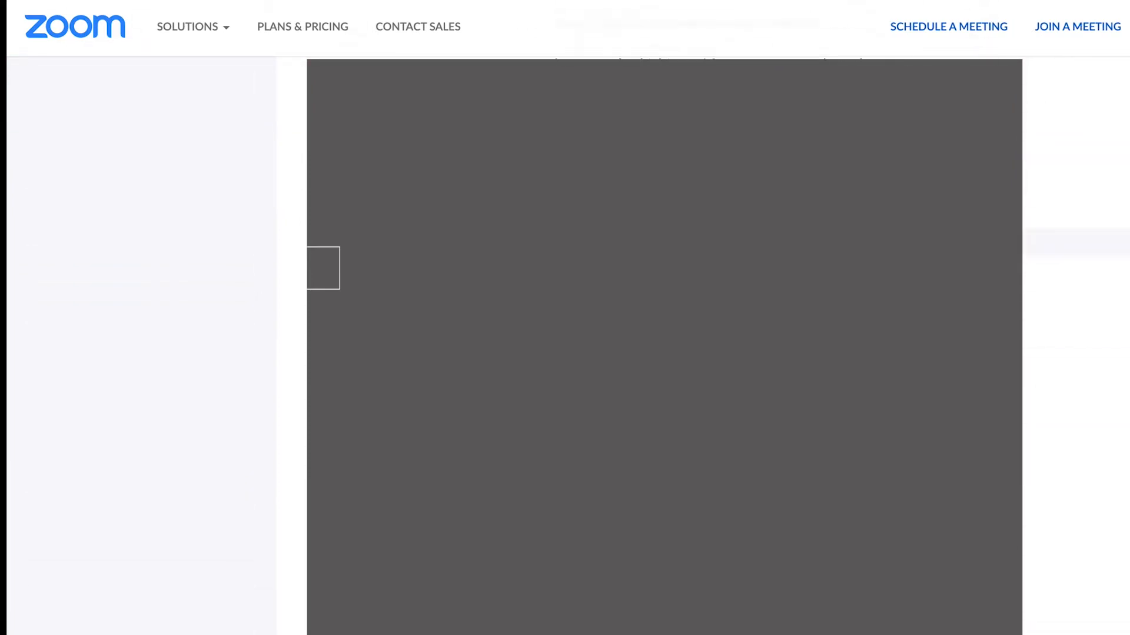
{"action": "scroll", "coordinate": [663, 347], "scroll_direction": "down", "scroll_amount": 7}
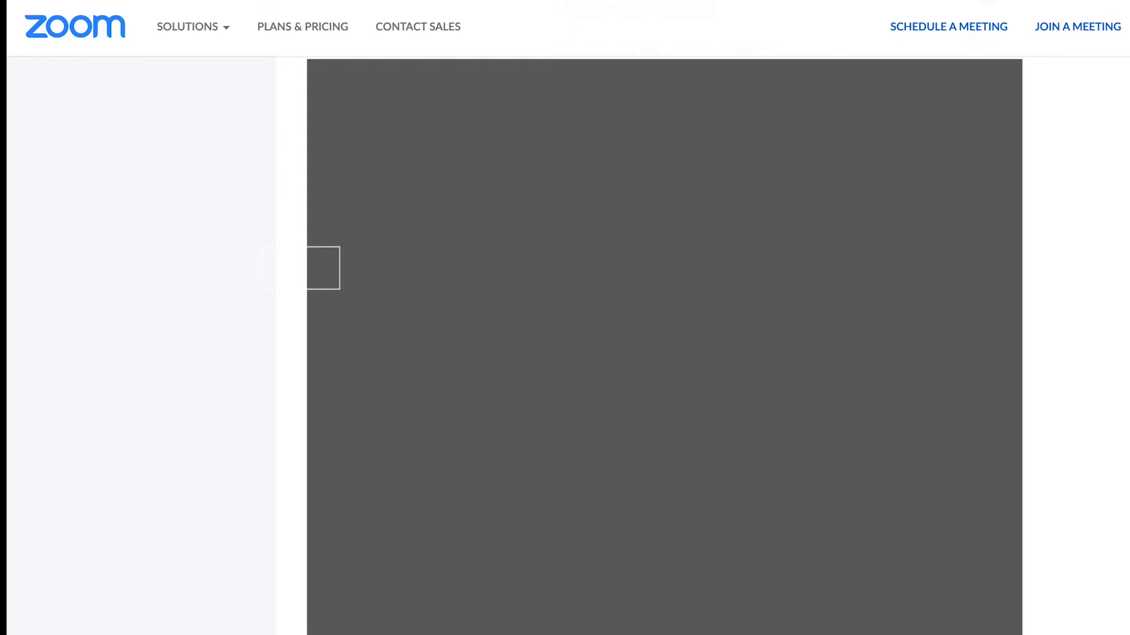
{"action": "scroll", "coordinate": [664, 347], "scroll_direction": "down", "scroll_amount": 4}
{"action": "scroll", "coordinate": [861, 520], "scroll_direction": "down", "scroll_amount": 8}
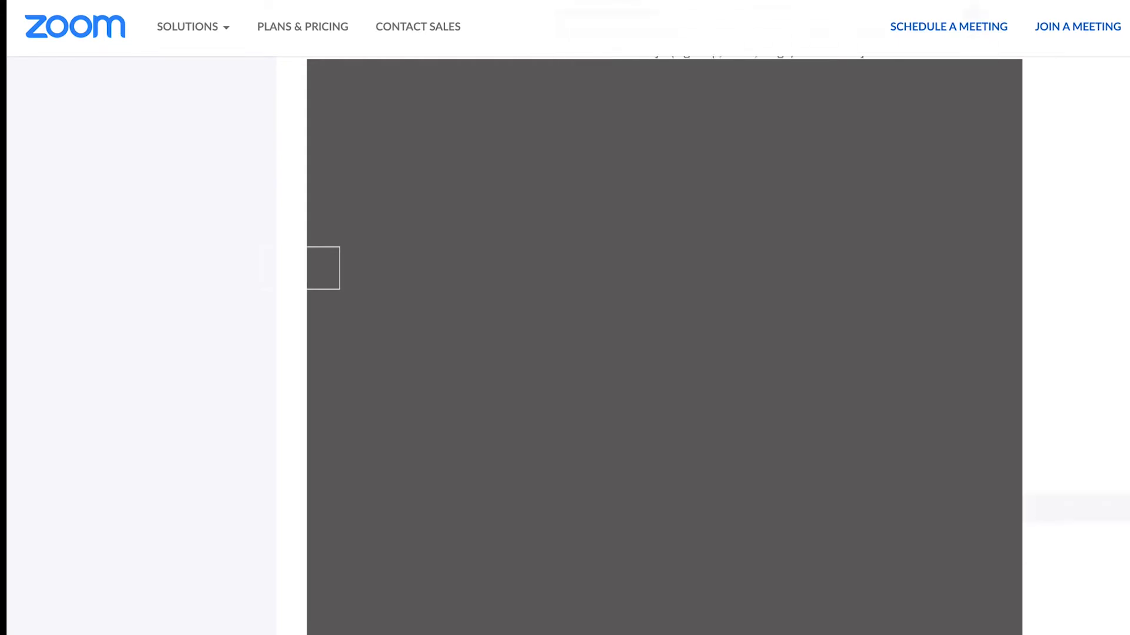
{"action": "scroll", "coordinate": [862, 519], "scroll_direction": "down", "scroll_amount": 18}
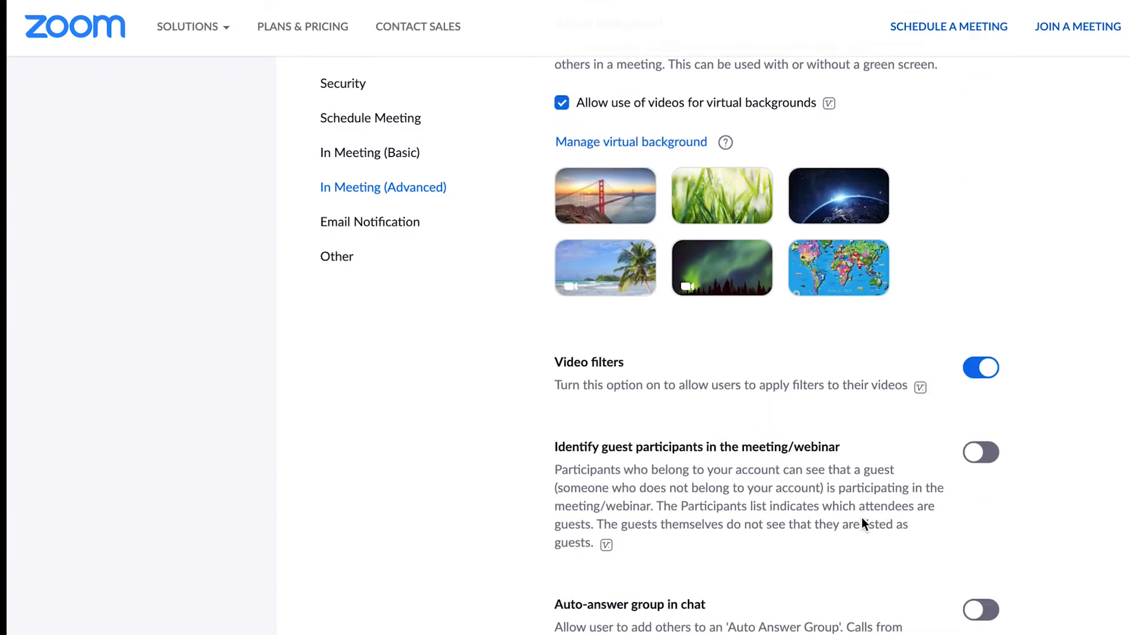
{"action": "scroll", "coordinate": [862, 521], "scroll_direction": "down", "scroll_amount": 3}
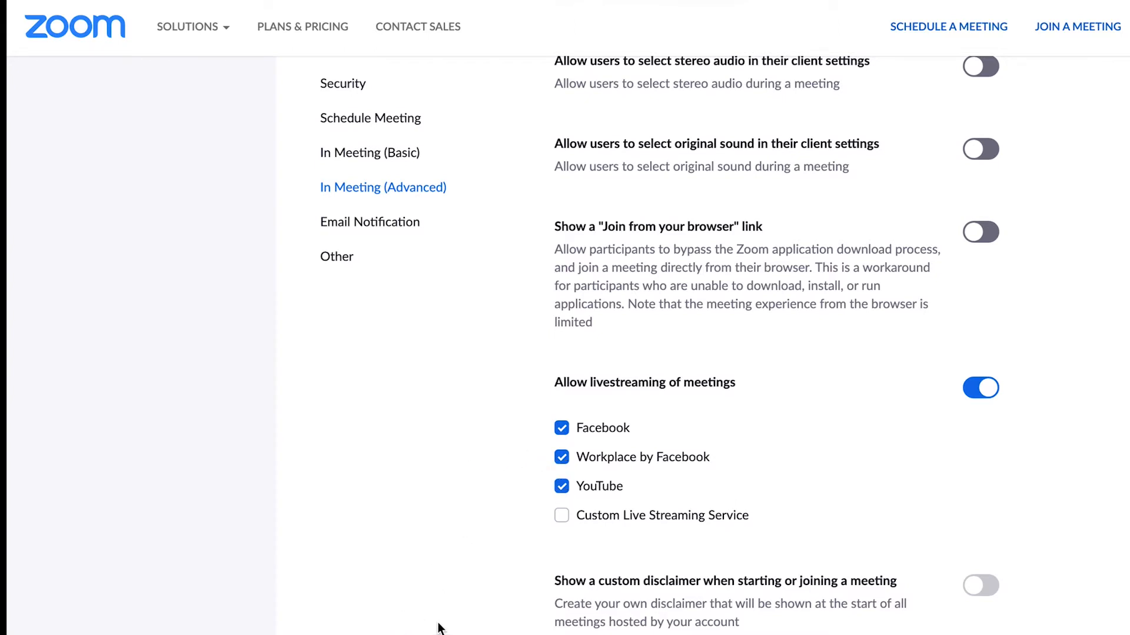
Leave the settings and open the form for scheduling a new meeting
{"action": "scroll", "coordinate": [439, 627], "scroll_direction": "up", "scroll_amount": 20}
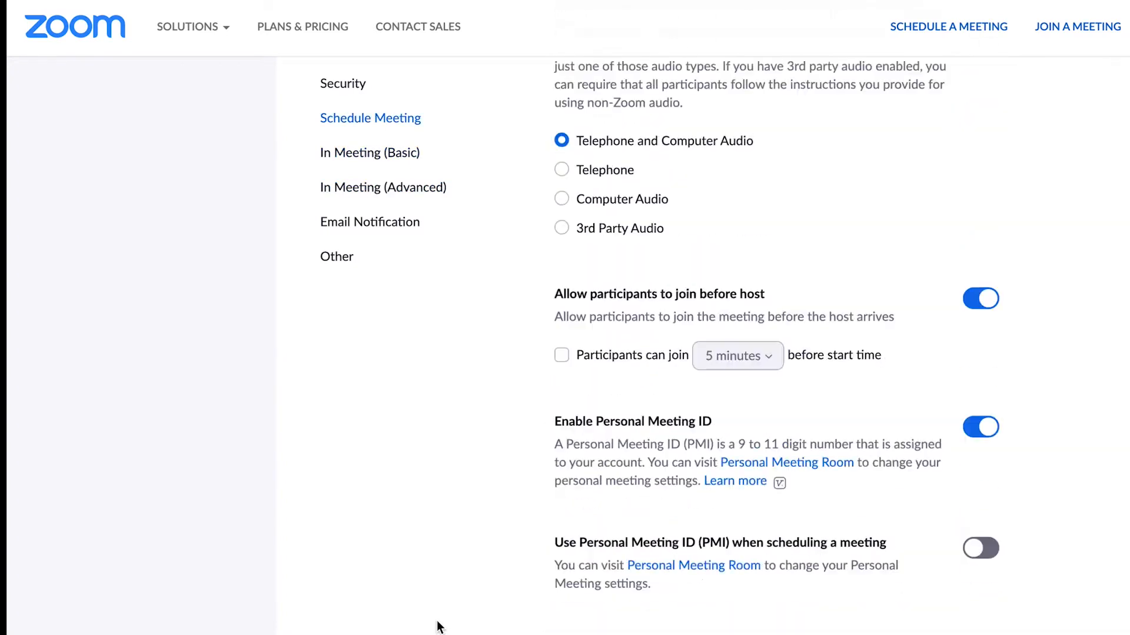
{"action": "scroll", "coordinate": [439, 627], "scroll_direction": "up", "scroll_amount": 10}
{"action": "mouse_move", "coordinate": [187, 27]}
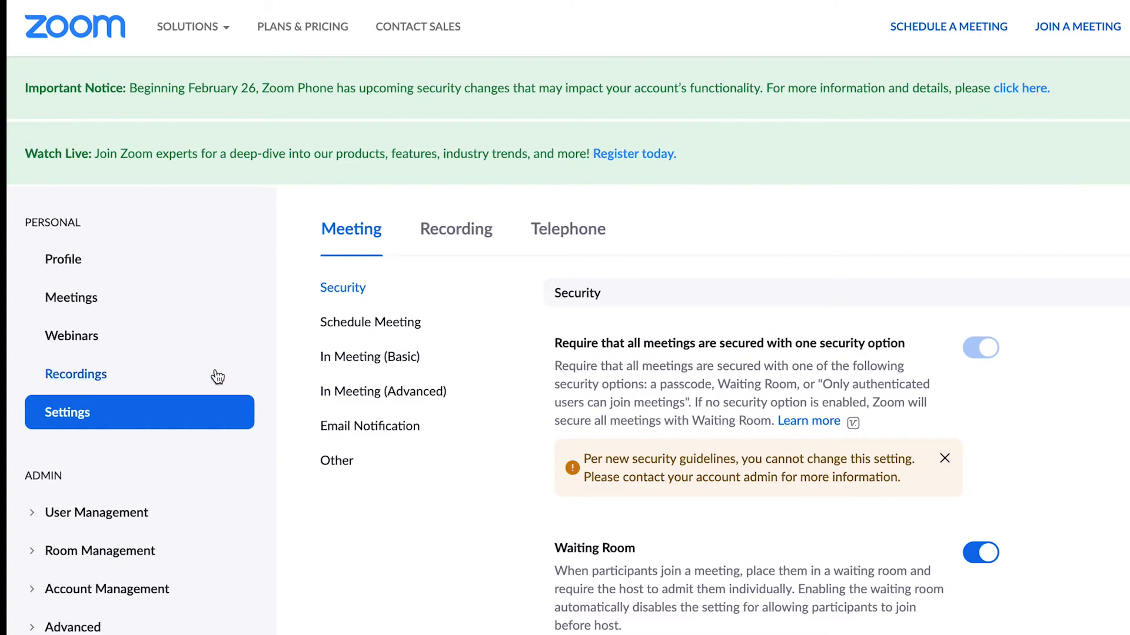
{"action": "left_click", "coordinate": [69, 302]}
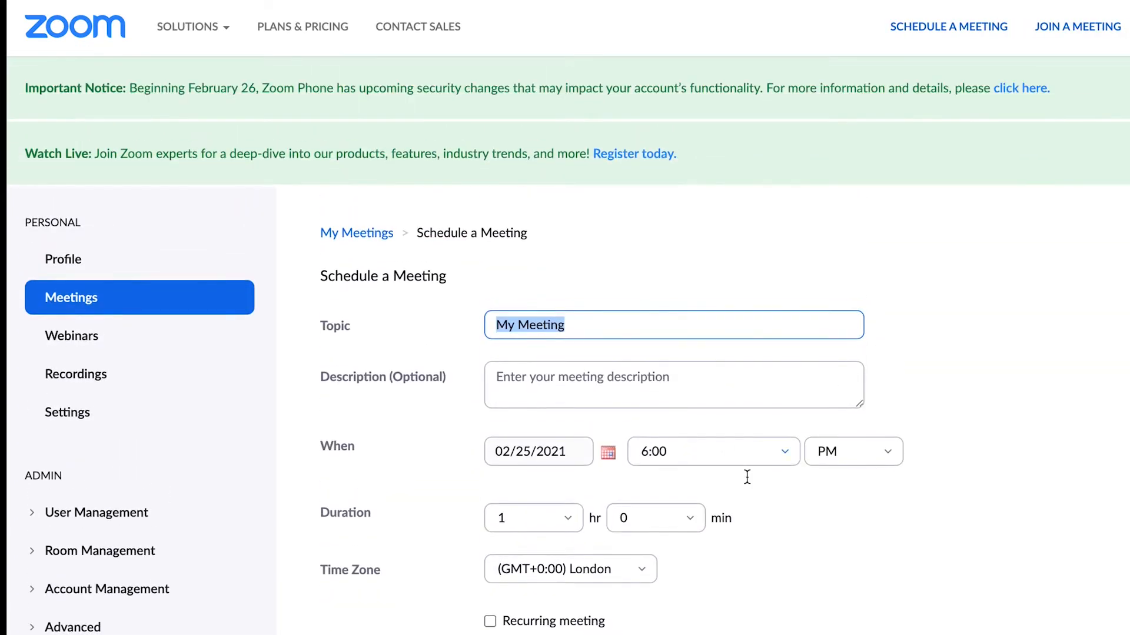
Set the new meeting's start time to 5:00 PM
{"action": "left_click", "coordinate": [682, 452]}
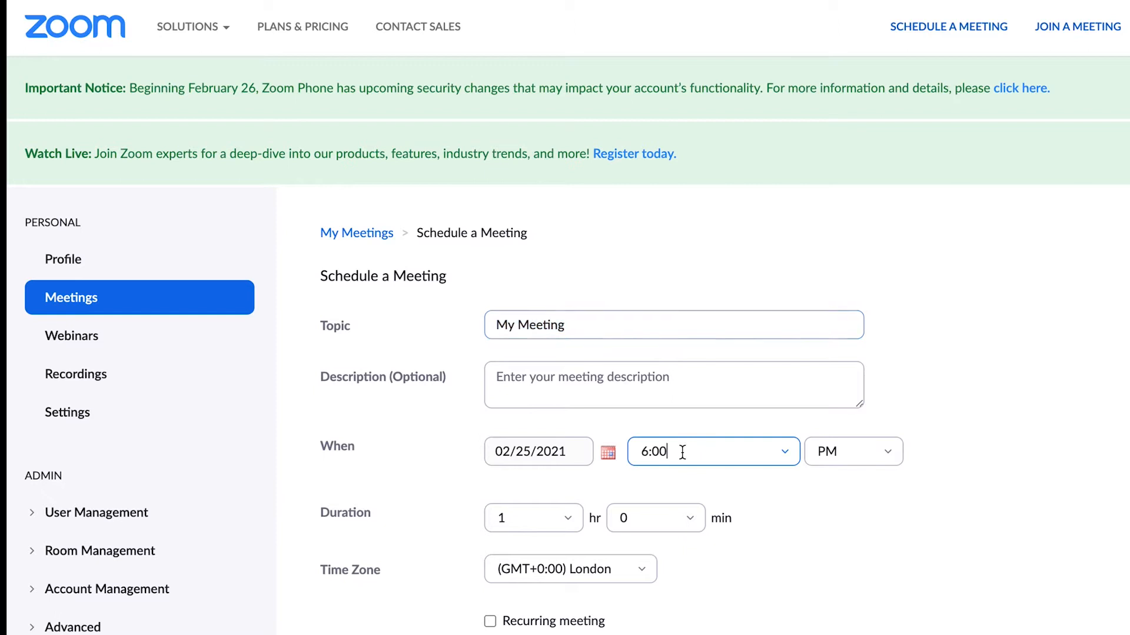
{"action": "scroll", "coordinate": [693, 618], "scroll_direction": "down", "scroll_amount": 5}
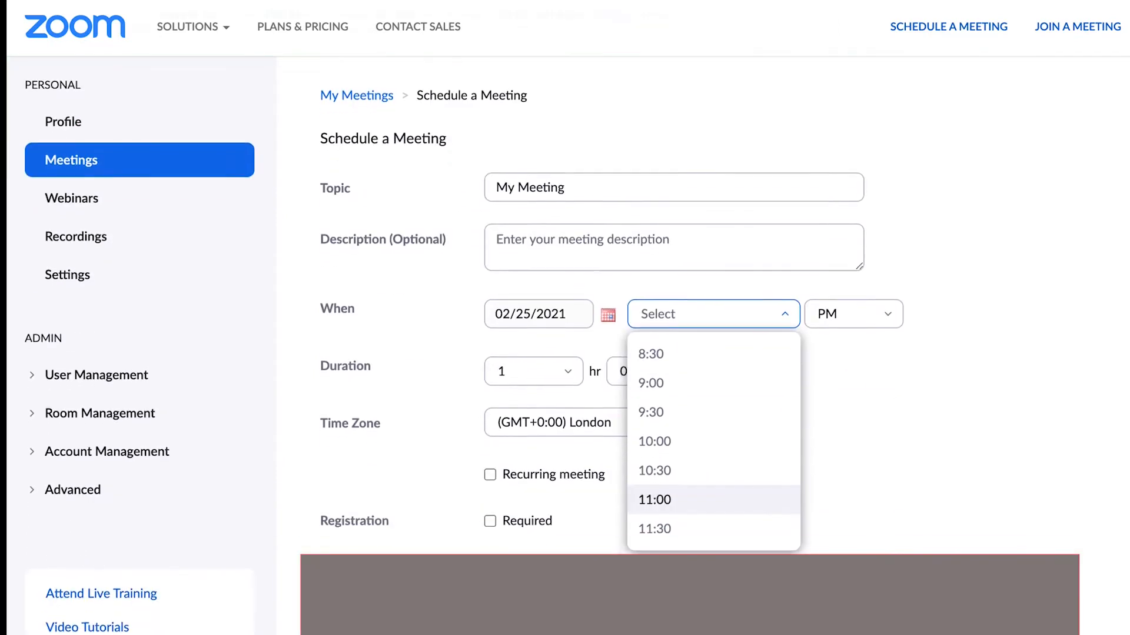
{"action": "scroll", "coordinate": [714, 284], "scroll_direction": "down", "scroll_amount": 2}
{"action": "scroll", "coordinate": [713, 284], "scroll_direction": "down", "scroll_amount": 5}
{"action": "scroll", "coordinate": [714, 284], "scroll_direction": "up", "scroll_amount": 1}
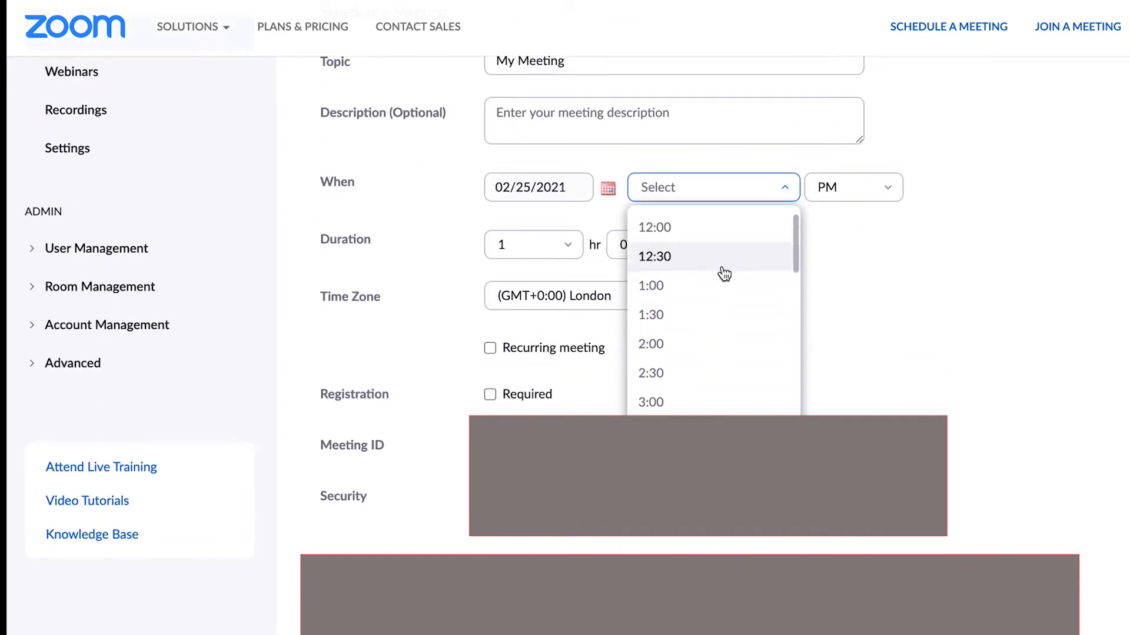
{"action": "scroll", "coordinate": [705, 297], "scroll_direction": "down", "scroll_amount": 1}
{"action": "scroll", "coordinate": [705, 301], "scroll_direction": "down", "scroll_amount": 3}
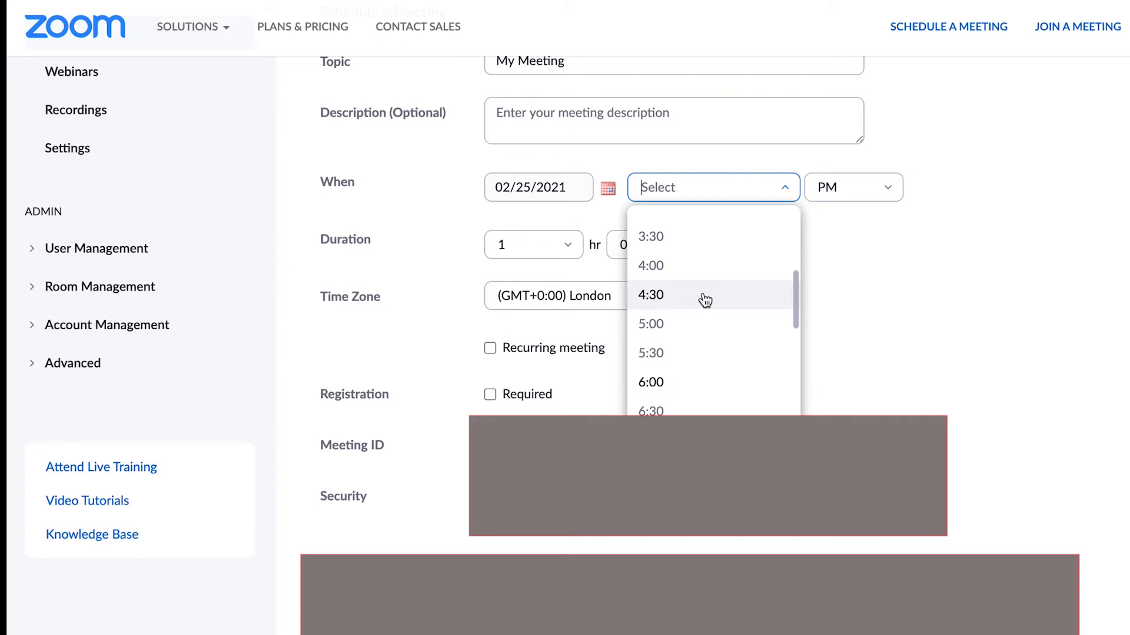
{"action": "left_click", "coordinate": [697, 327]}
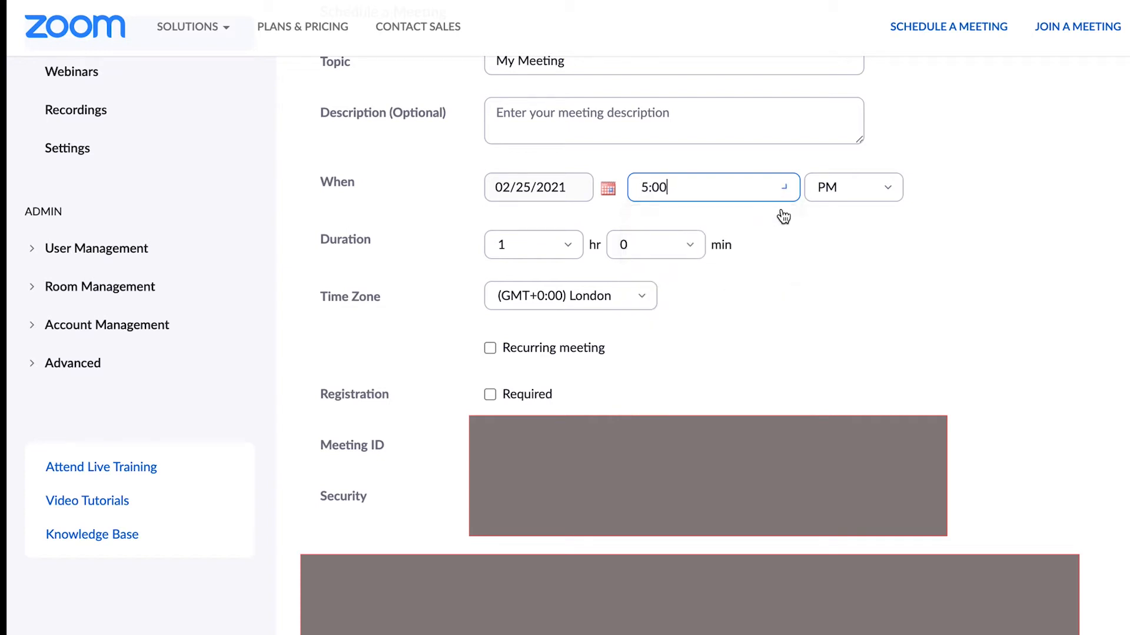
Try to set the meeting's start time to the custom value 5:42 PM
{"action": "left_click", "coordinate": [680, 187]}
{"action": "key", "text": "BackSpace"}
{"action": "key", "text": "BackSpace"}
{"action": "type", "text": "42"}
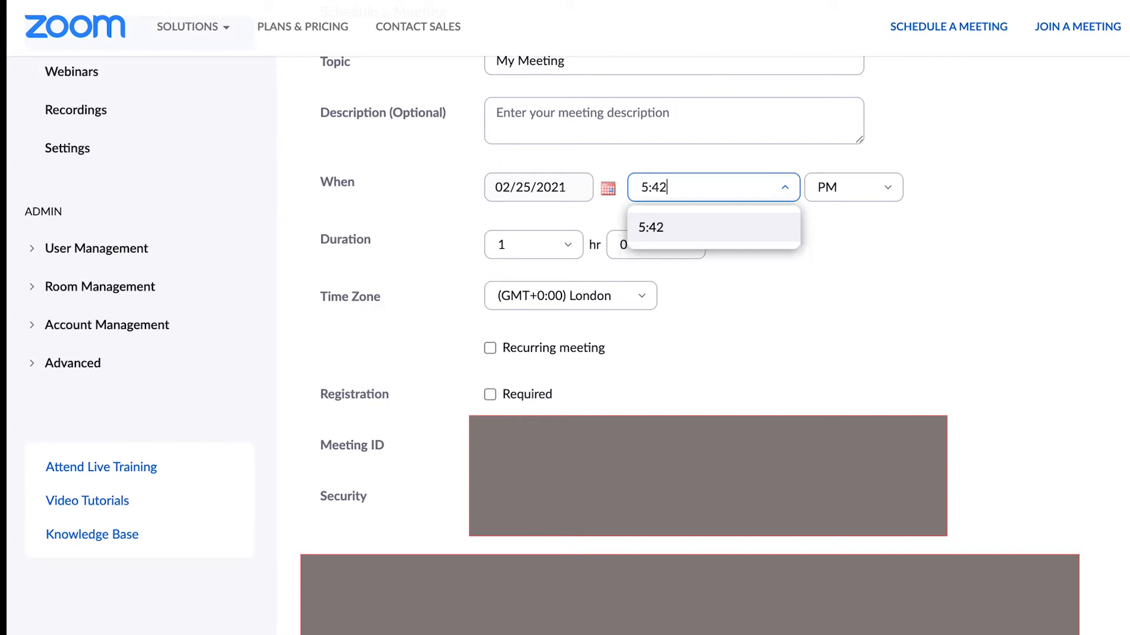
{"action": "left_click", "coordinate": [971, 292]}
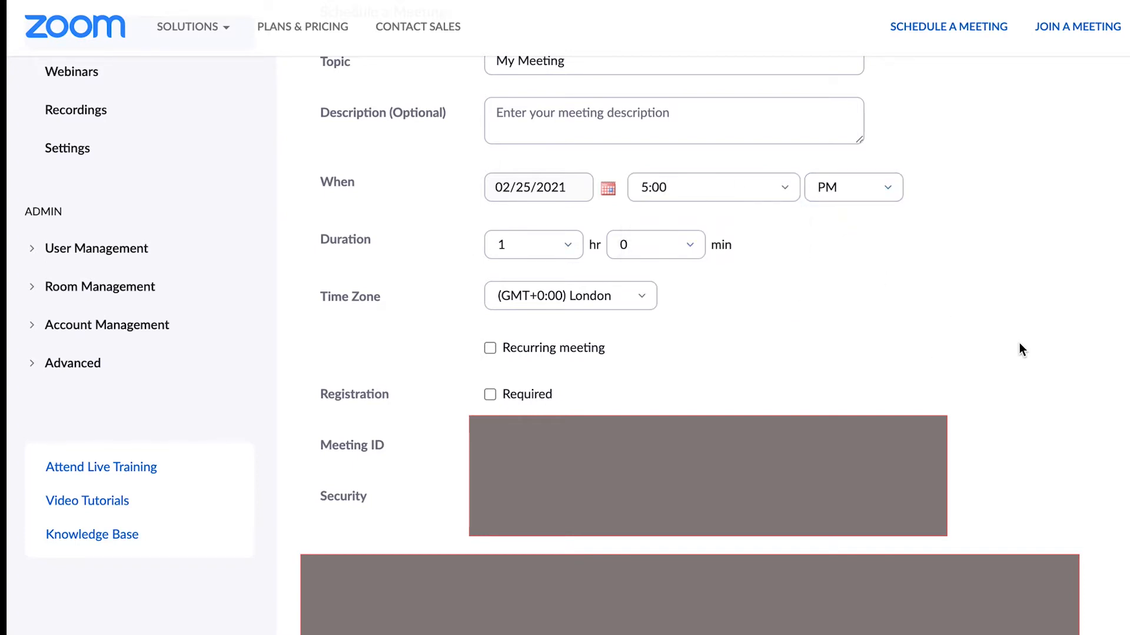
Start the scheduled meeting in the Zoom desktop app, then reposition and enlarge the meeting window
{"action": "scroll", "coordinate": [1030, 344], "scroll_direction": "down", "scroll_amount": 10}
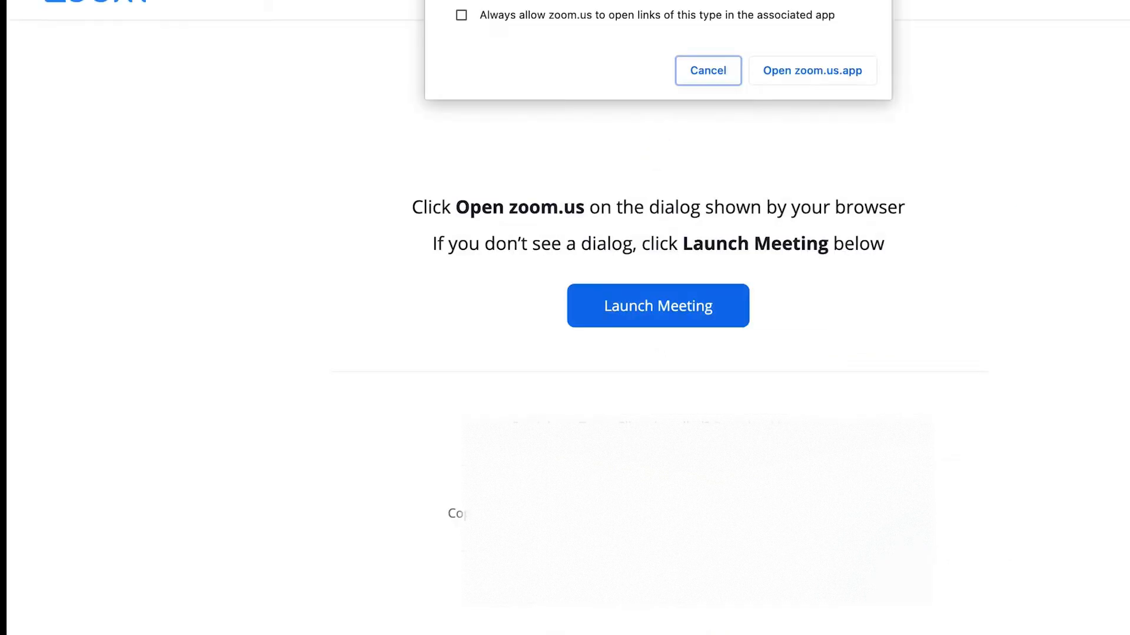
{"action": "left_click", "coordinate": [810, 72]}
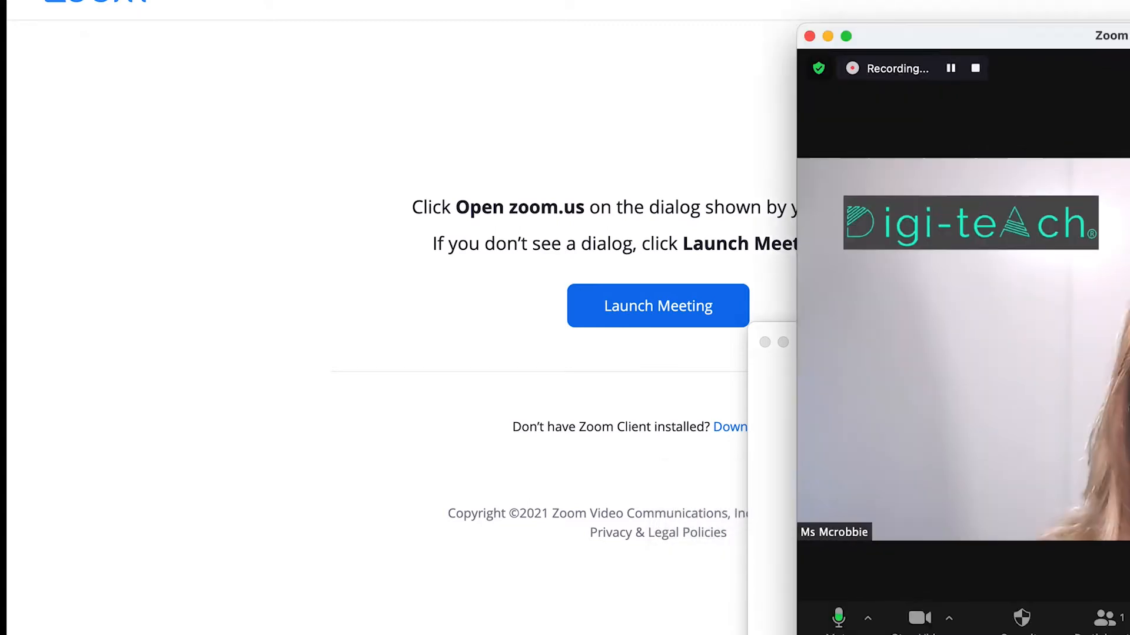
{"action": "left_click_drag", "start_coordinate": [1118, 37], "coordinate": [731, 30]}
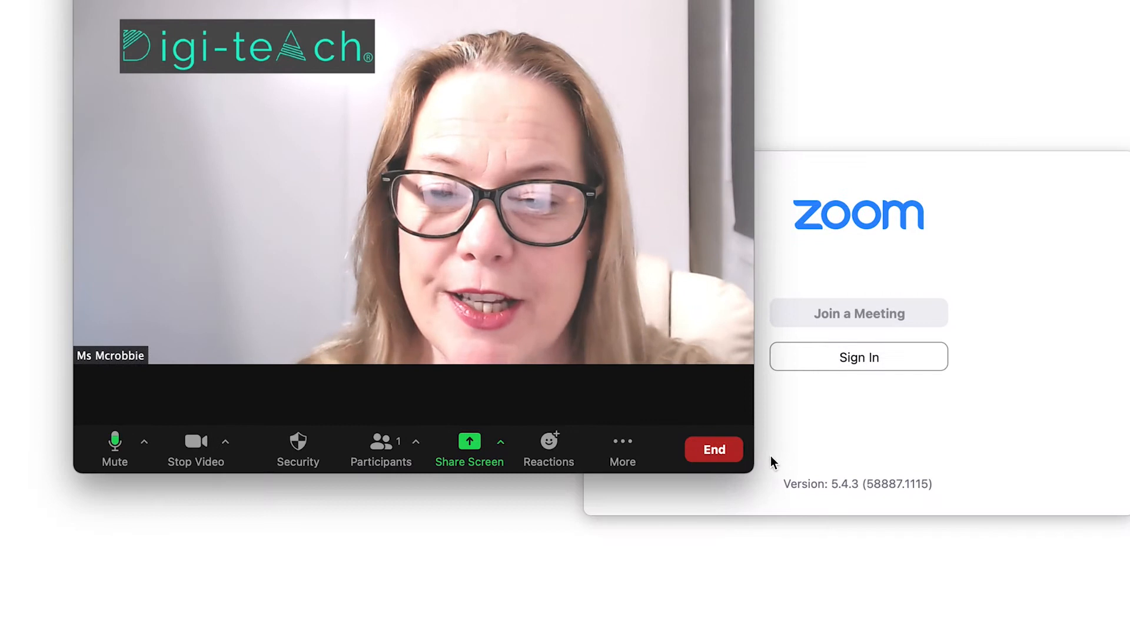
{"action": "left_click_drag", "start_coordinate": [913, 634], "coordinate": [1129, 634]}
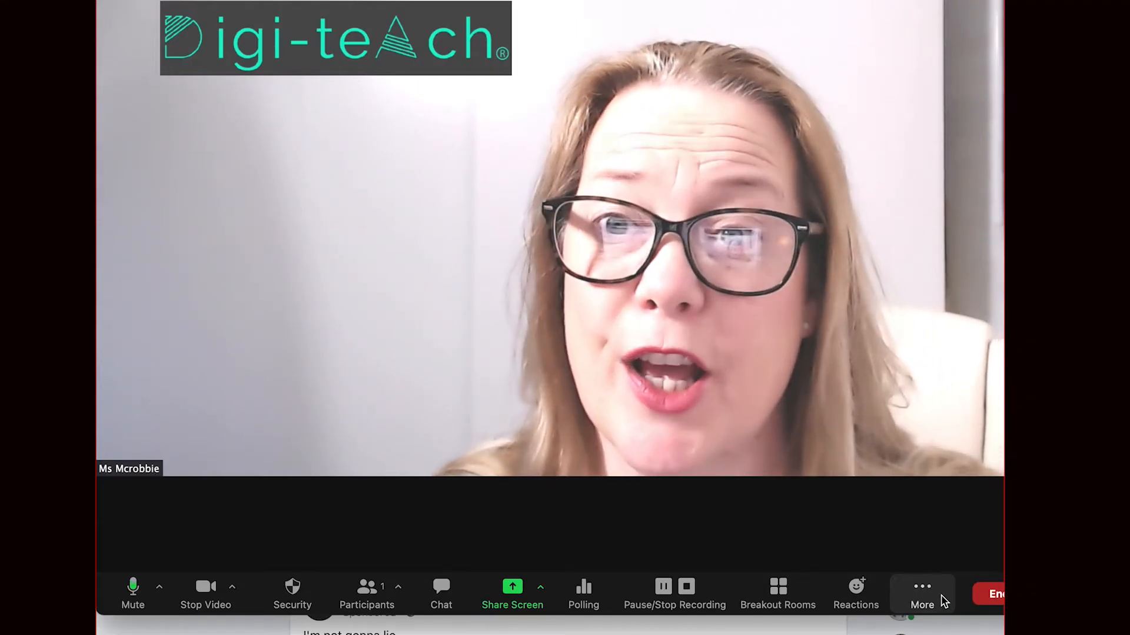
Begin livestreaming the meeting on Facebook, sharing it in the group "Building an Online Education business"
{"action": "left_click", "coordinate": [925, 593]}
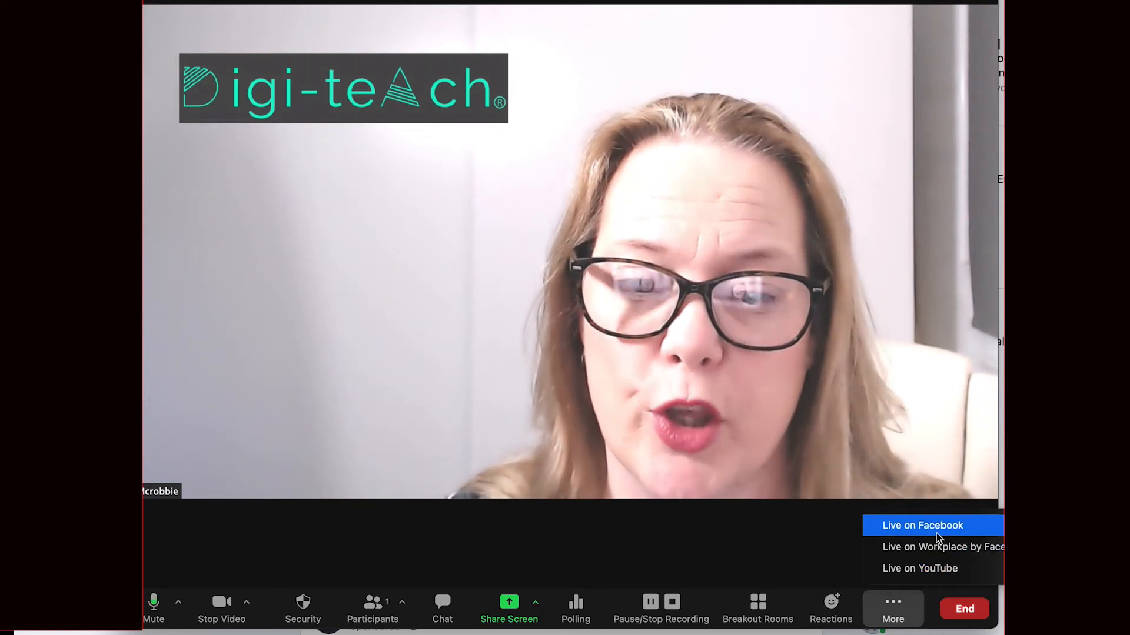
{"action": "left_click", "coordinate": [936, 532]}
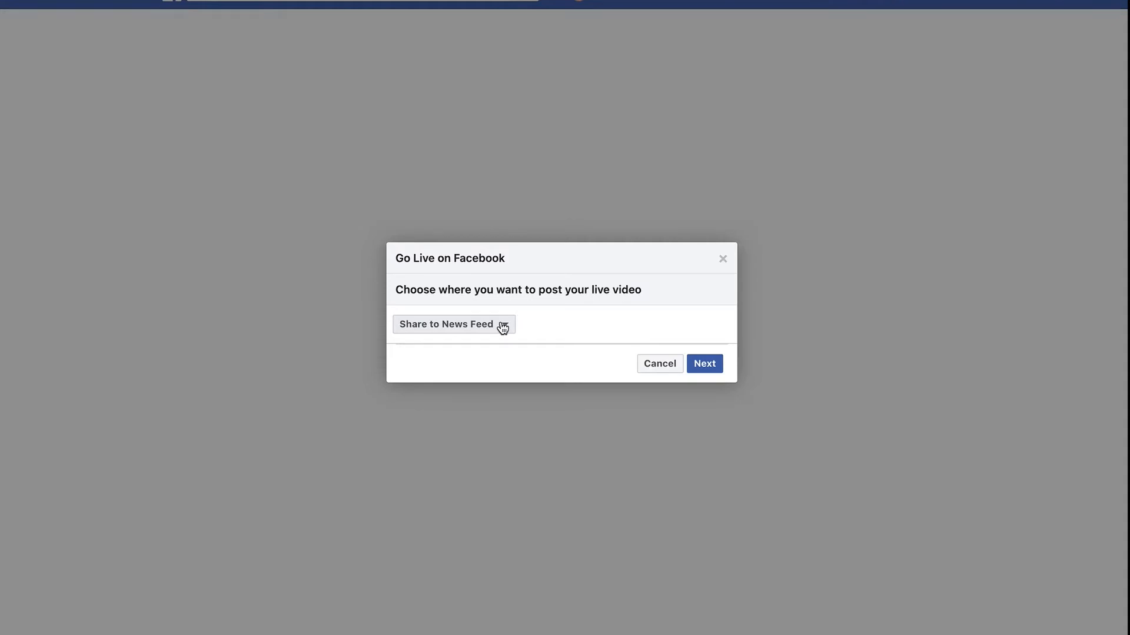
{"action": "left_click", "coordinate": [508, 328]}
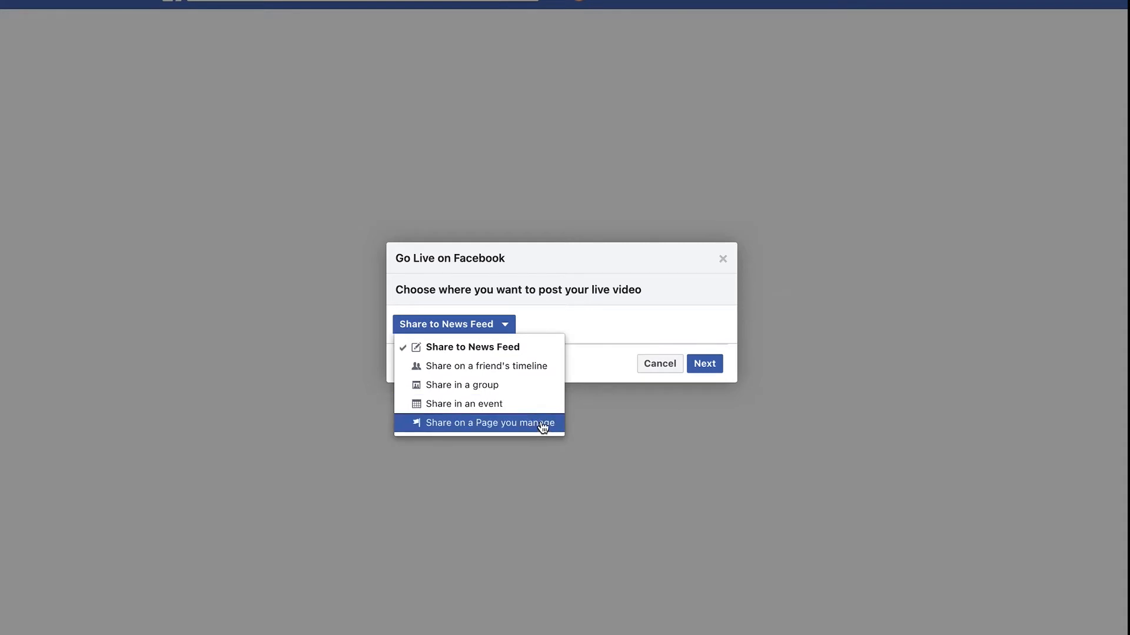
{"action": "left_click", "coordinate": [510, 388]}
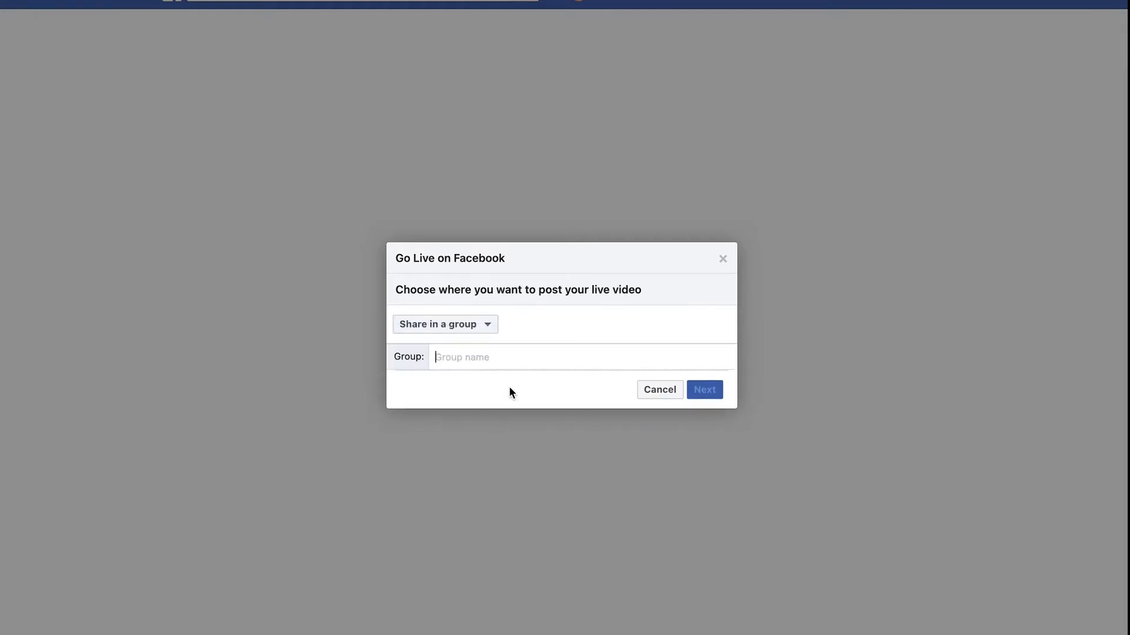
{"action": "type", "text": "Bui"}
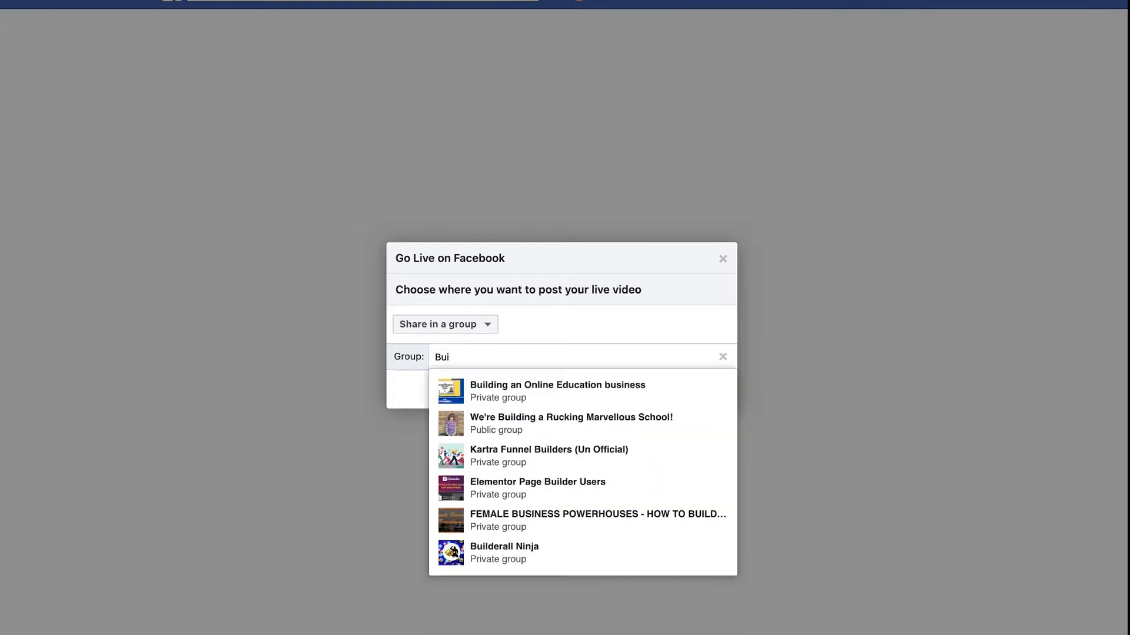
{"action": "left_click", "coordinate": [527, 386]}
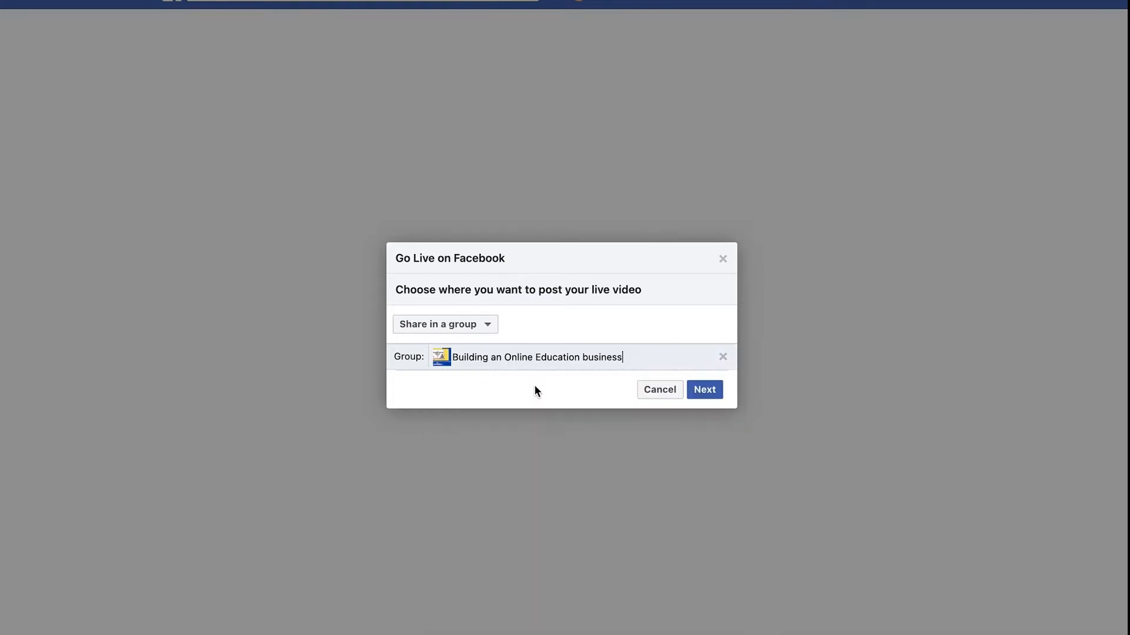
{"action": "left_click", "coordinate": [705, 392]}
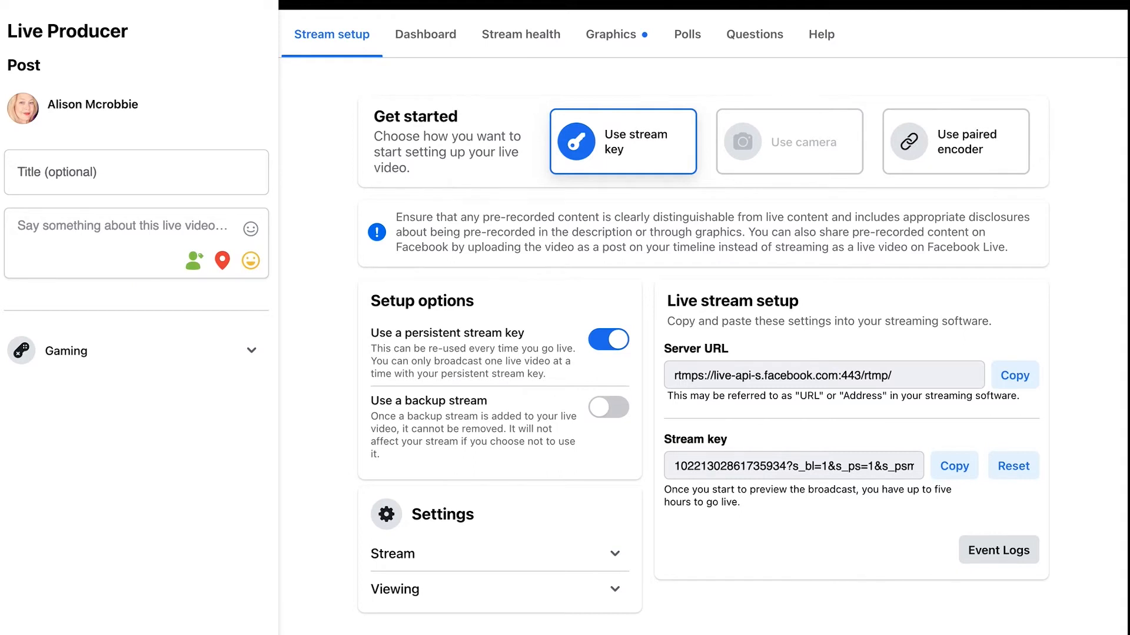
Give the live video post the title "LIve Zoom training", leaving the description empty
{"action": "left_click", "coordinate": [54, 184]}
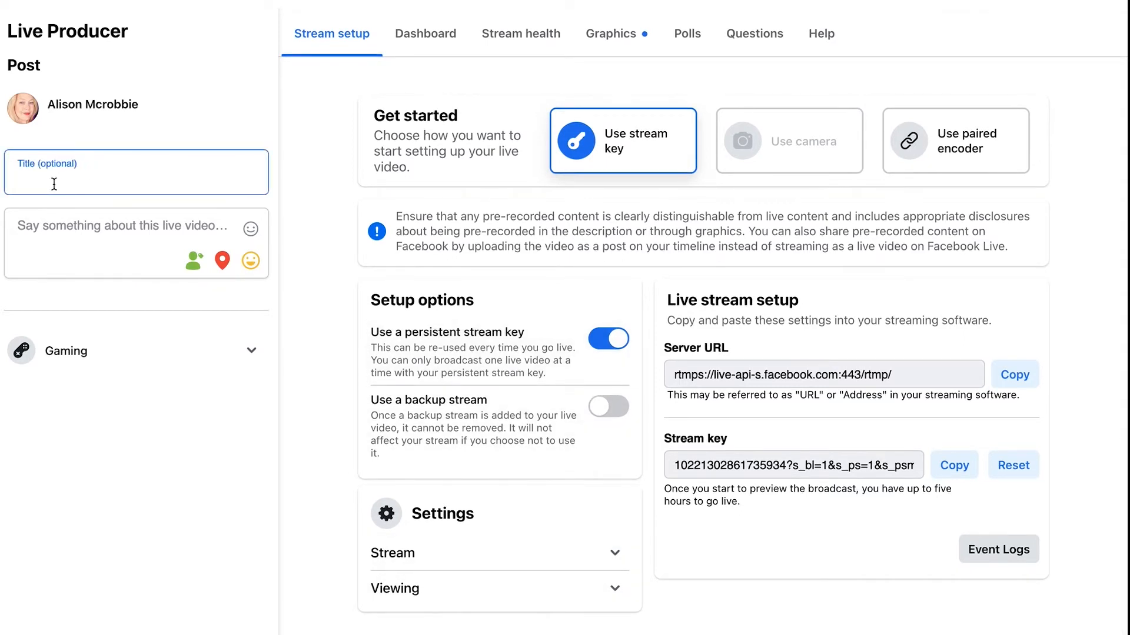
{"action": "type", "text": "LIve Zoomtraining"}
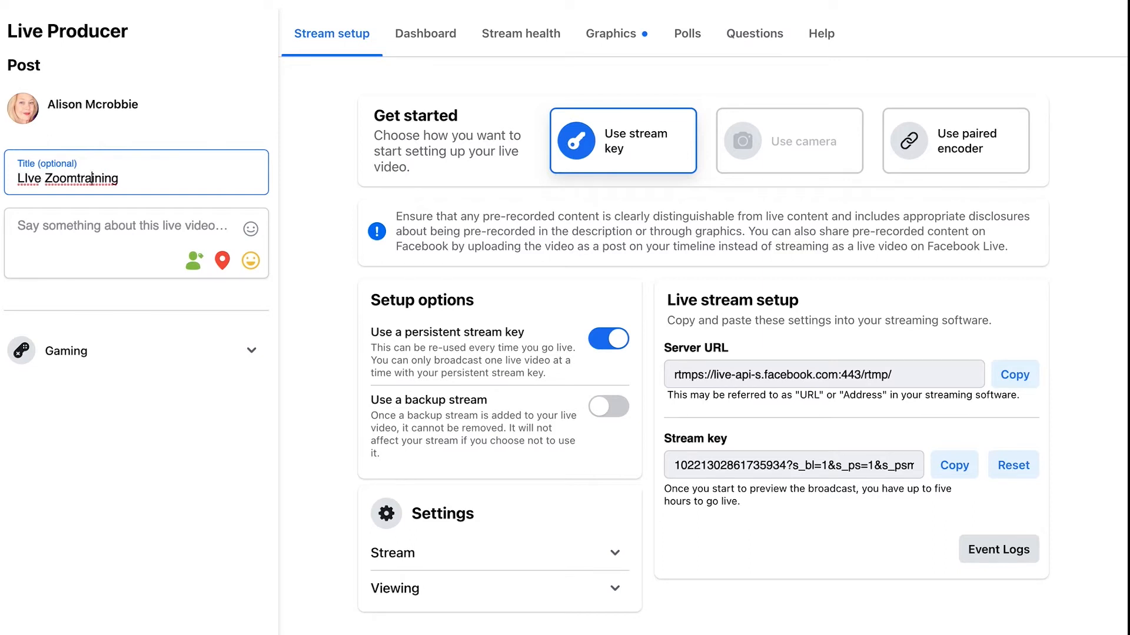
{"action": "left_click", "coordinate": [78, 178]}
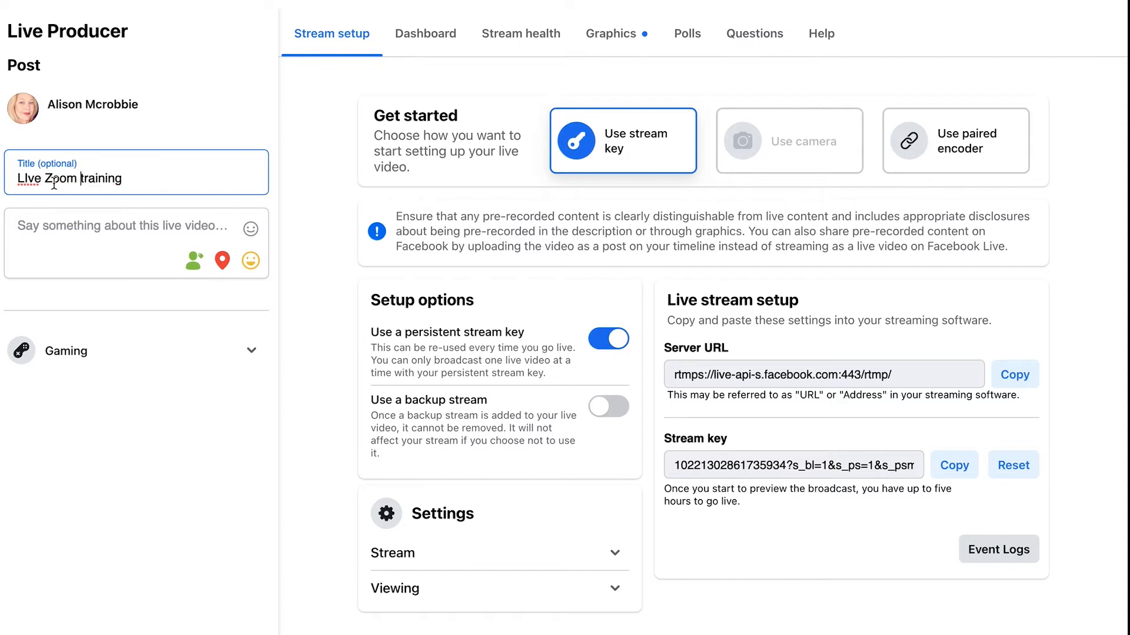
{"action": "left_click", "coordinate": [36, 230]}
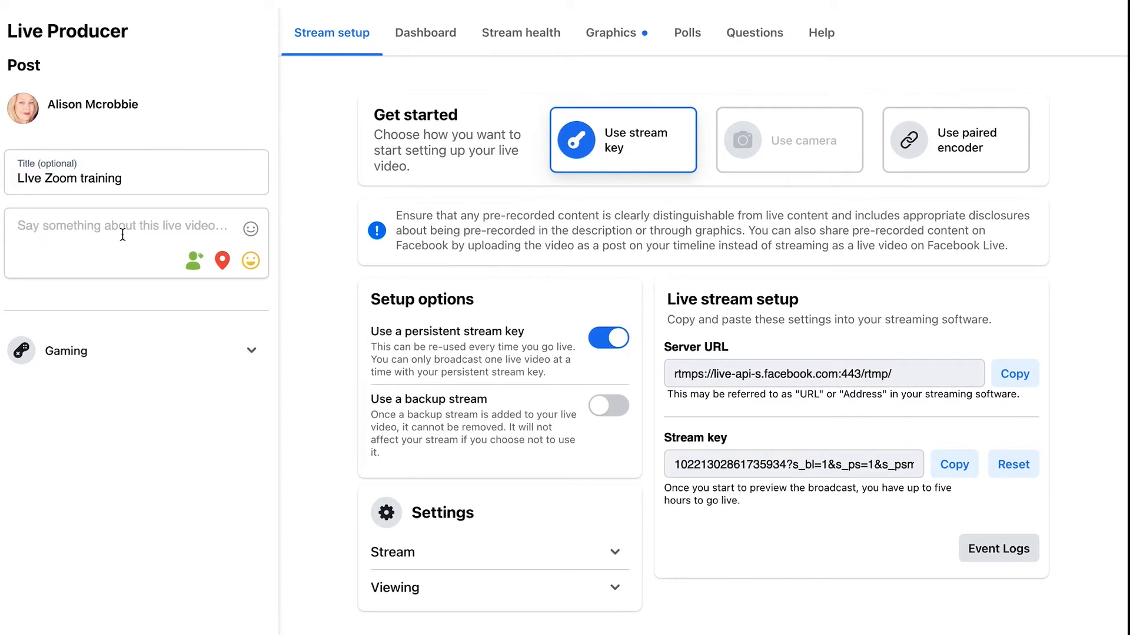
Check the Gaming options of the live post and shift the ManyCam window over the setup page
{"action": "left_click", "coordinate": [249, 353]}
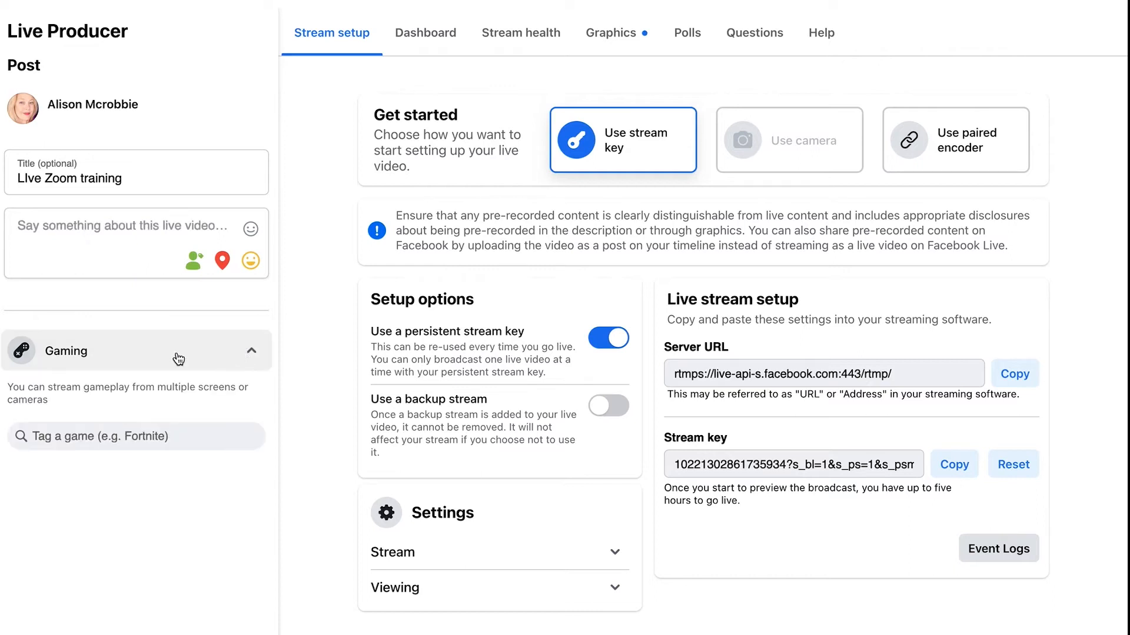
{"action": "left_click", "coordinate": [249, 355]}
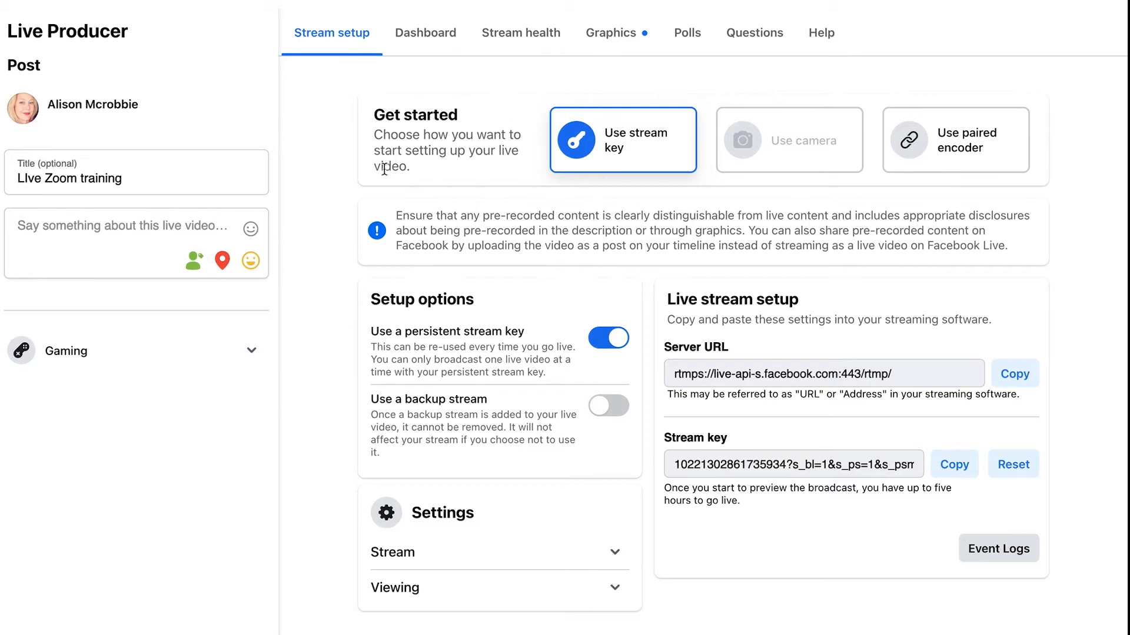
{"action": "scroll", "coordinate": [626, 133], "scroll_direction": "down", "scroll_amount": 1}
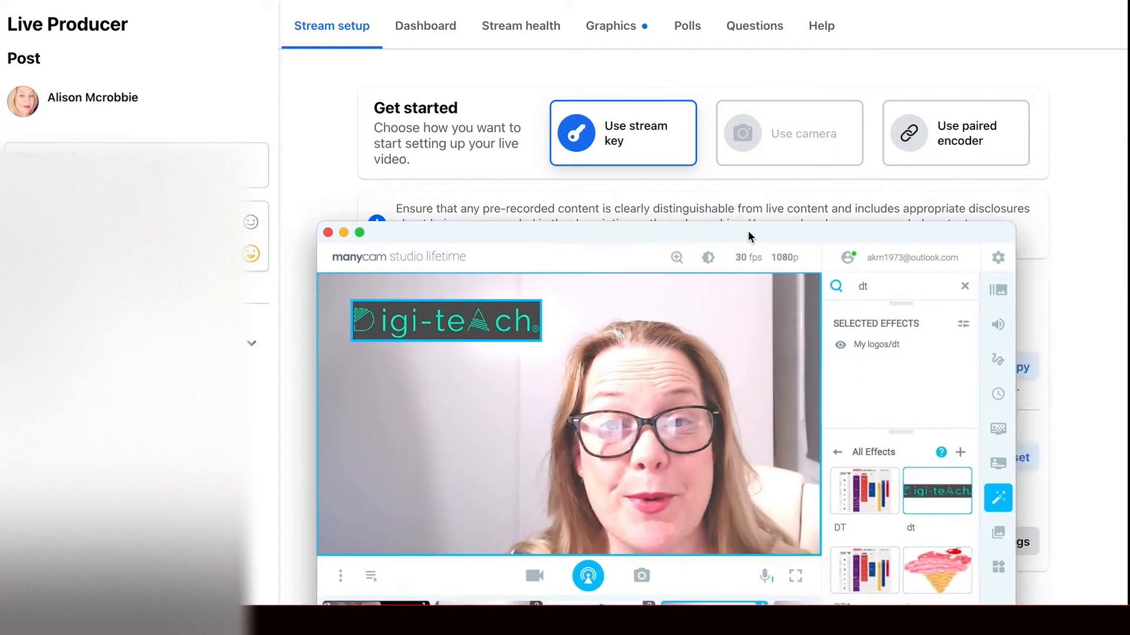
{"action": "left_click_drag", "start_coordinate": [747, 231], "coordinate": [810, 237]}
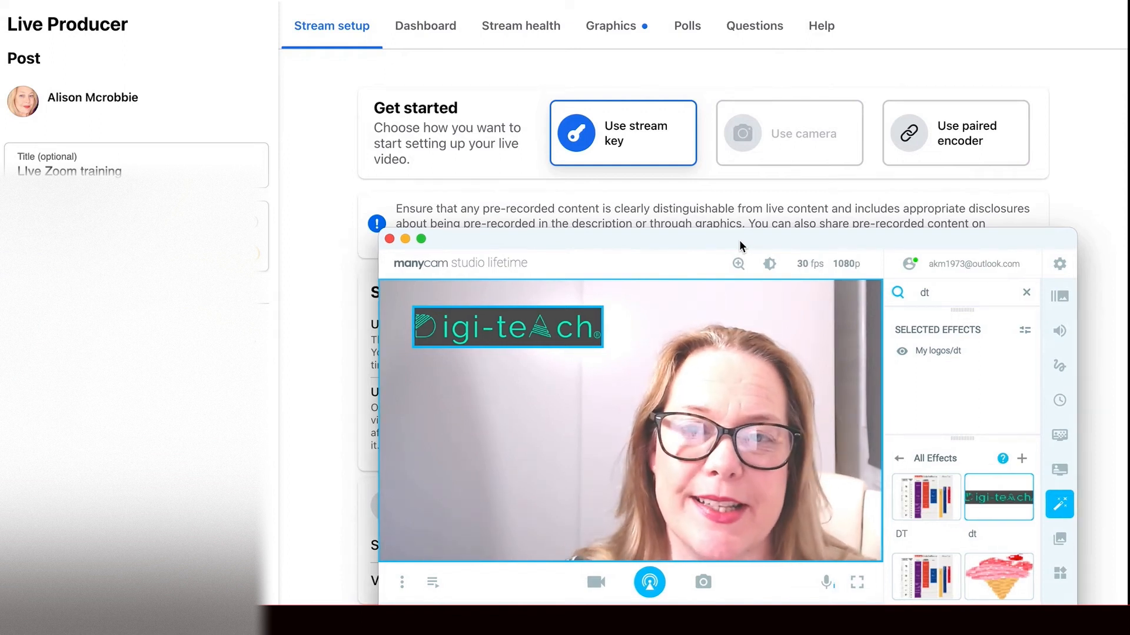
Clear the ManyCam window off the setup page and expand the Stream settings of the live video
{"action": "left_click_drag", "start_coordinate": [739, 241], "coordinate": [1129, 77]}
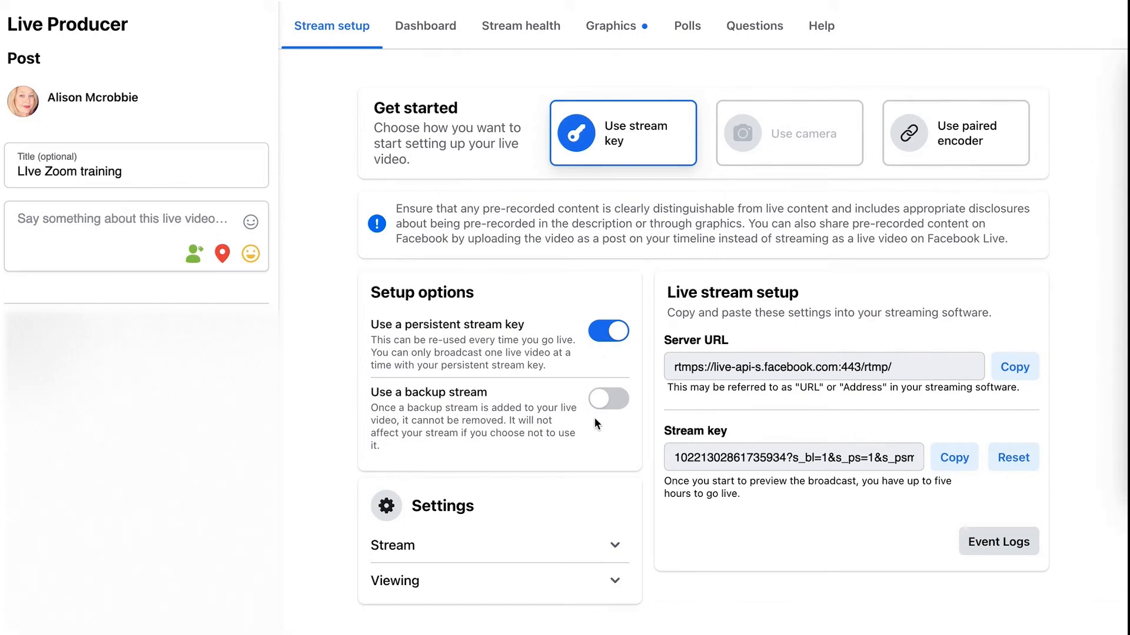
{"action": "left_click", "coordinate": [610, 552]}
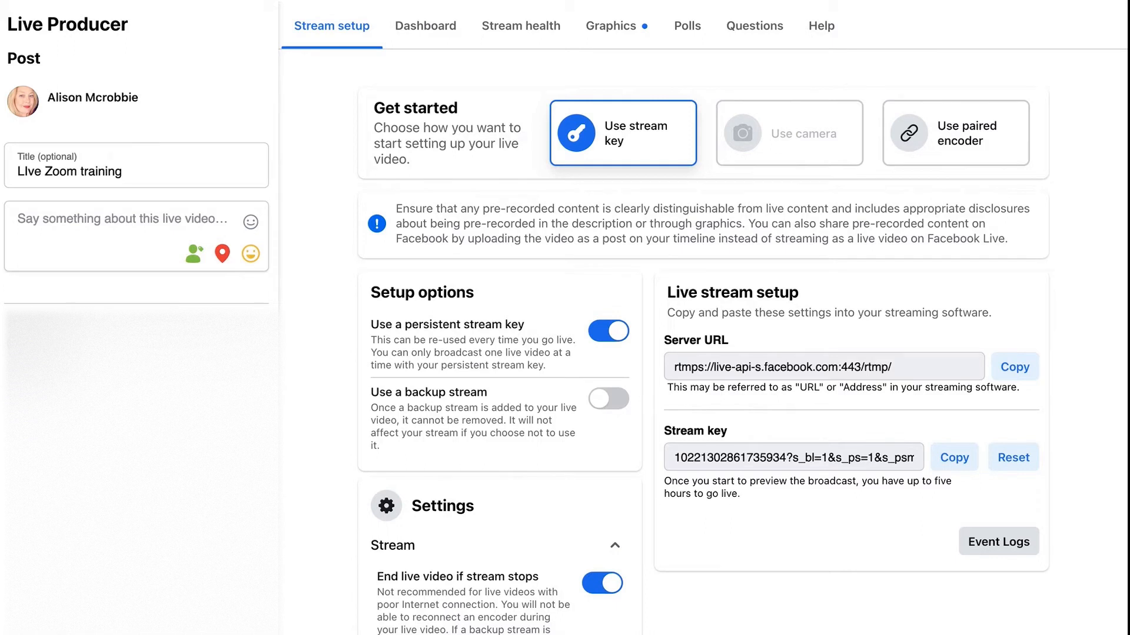
{"action": "scroll", "coordinate": [316, 407], "scroll_direction": "down", "scroll_amount": 5}
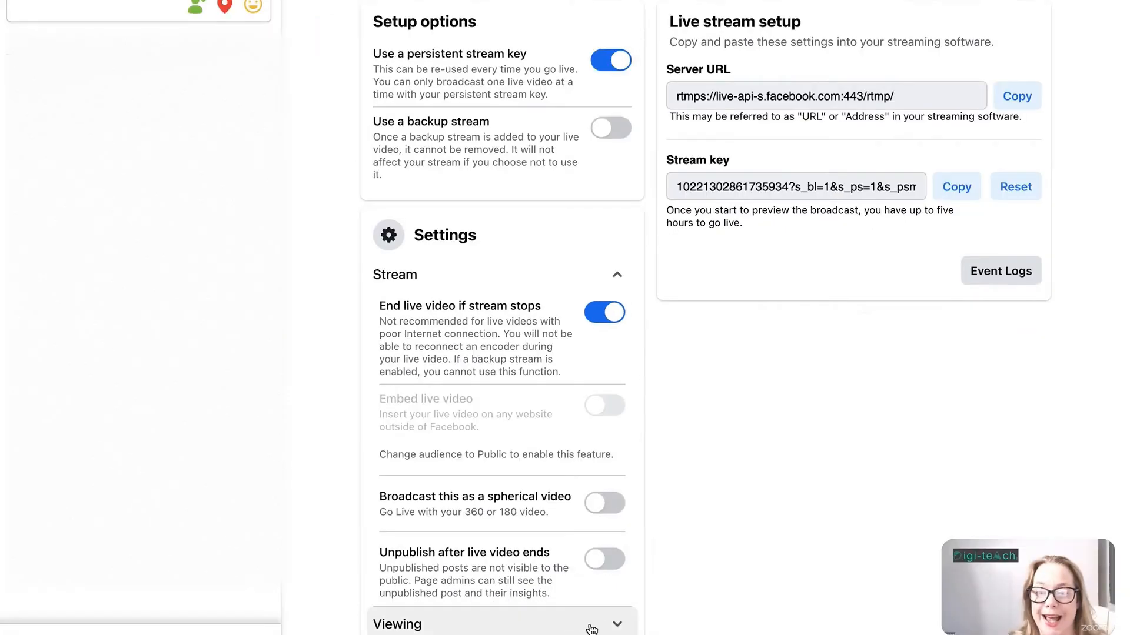
In the Viewing settings, turn on auto-generated captions and allow viewers to send messages, leaving rewind off
{"action": "left_click", "coordinate": [614, 627]}
{"action": "scroll", "coordinate": [671, 575], "scroll_direction": "down", "scroll_amount": 4}
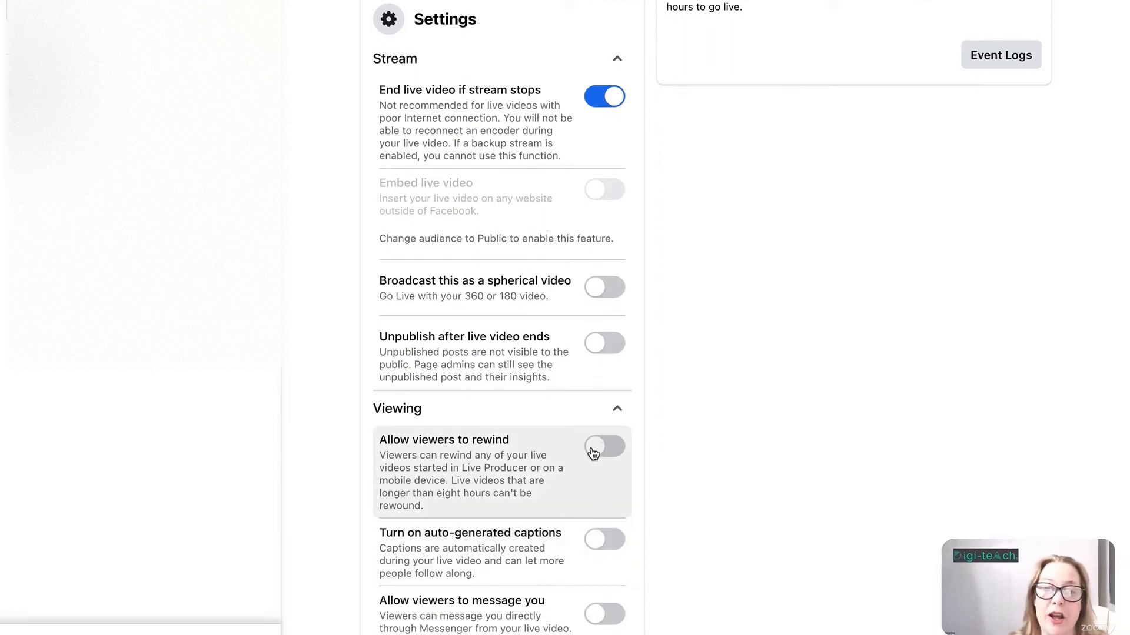
{"action": "left_click", "coordinate": [595, 449]}
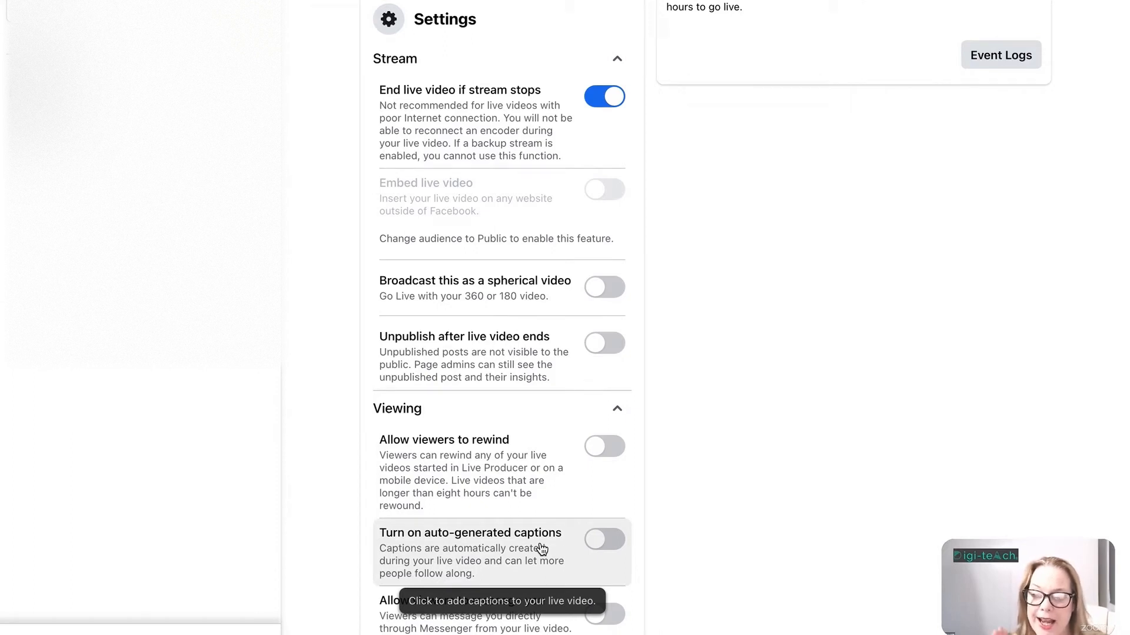
{"action": "left_click", "coordinate": [605, 539]}
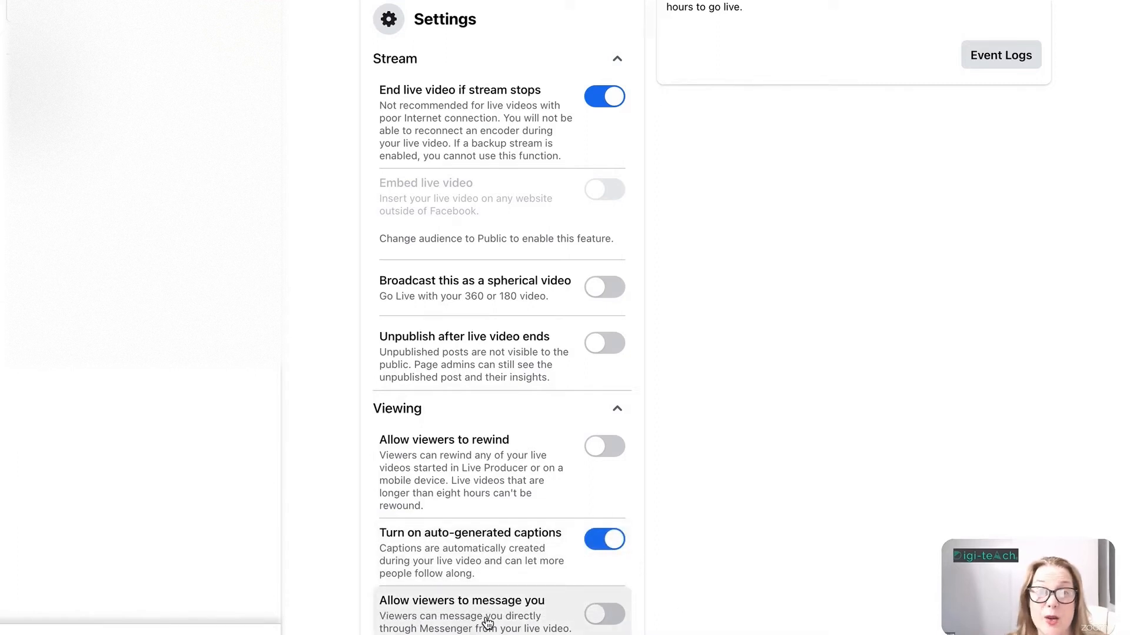
{"action": "left_click", "coordinate": [599, 618]}
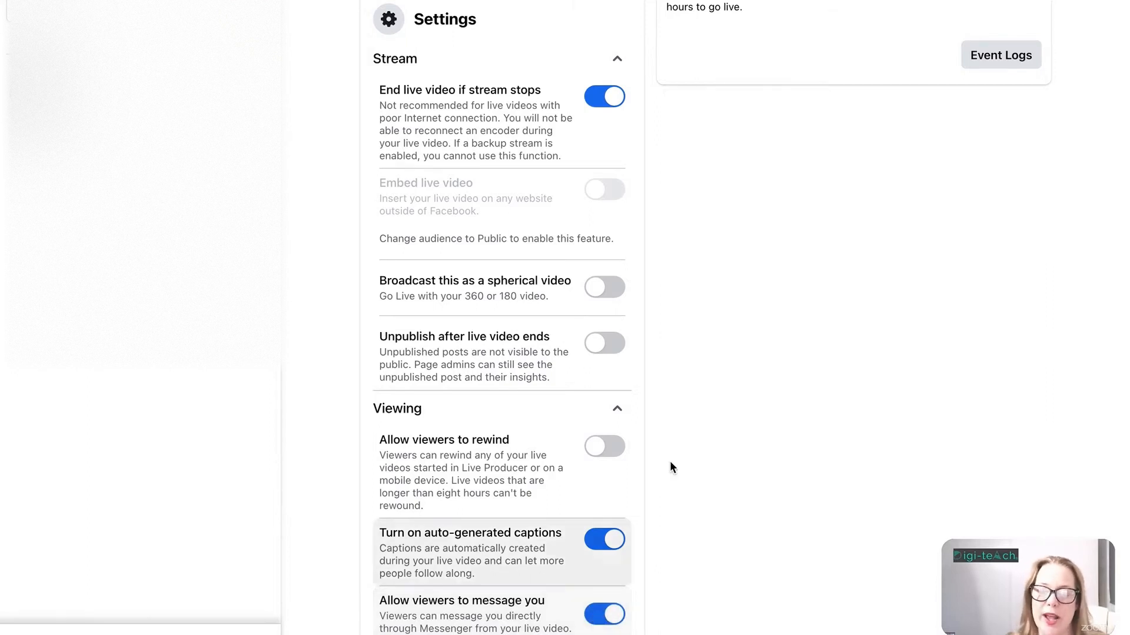
Go live with the broadcast and play the live post in the Facebook feed
{"action": "scroll", "coordinate": [648, 367], "scroll_direction": "up", "scroll_amount": 4}
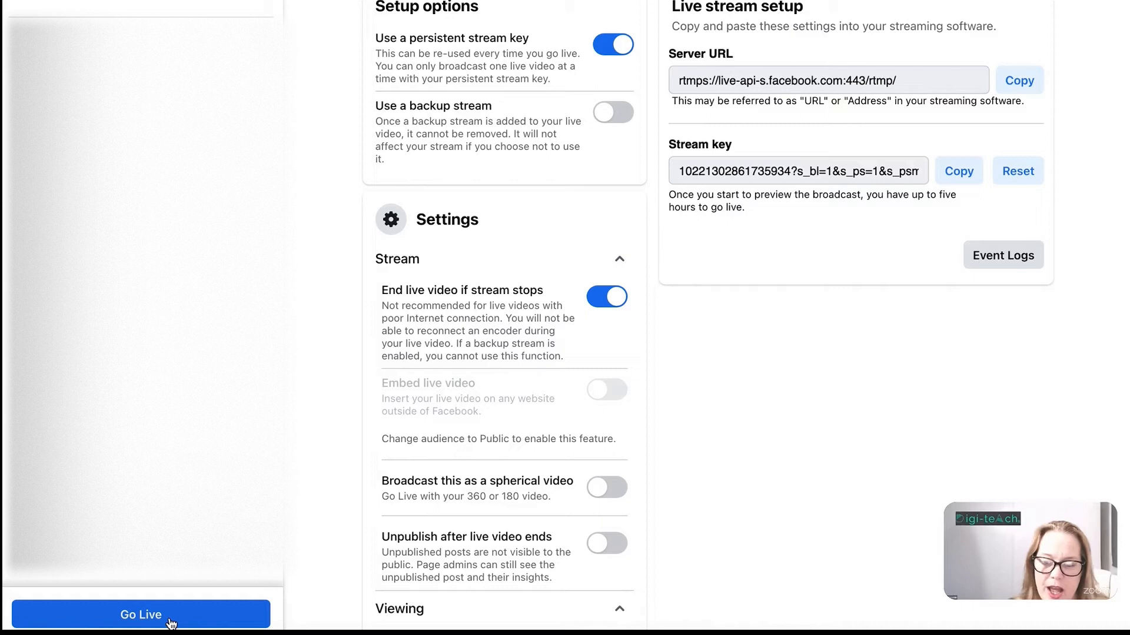
{"action": "left_click", "coordinate": [171, 623]}
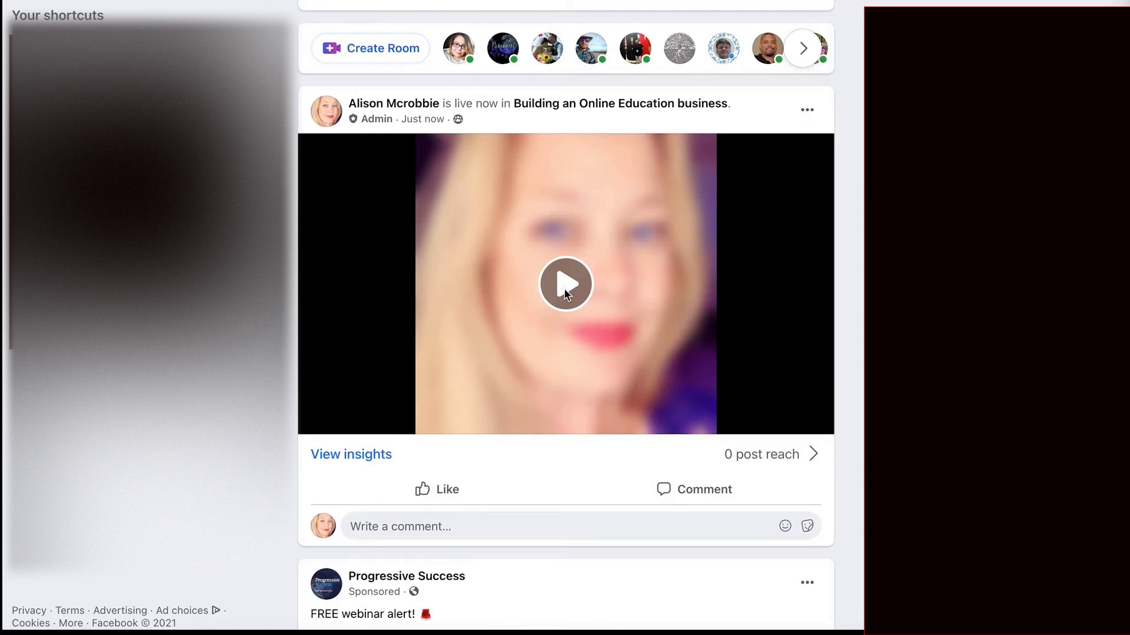
{"action": "left_click", "coordinate": [565, 284]}
Switch to the Zoom meeting and reposition its window over the Facebook page
{"action": "key", "text": "super+Tab"}
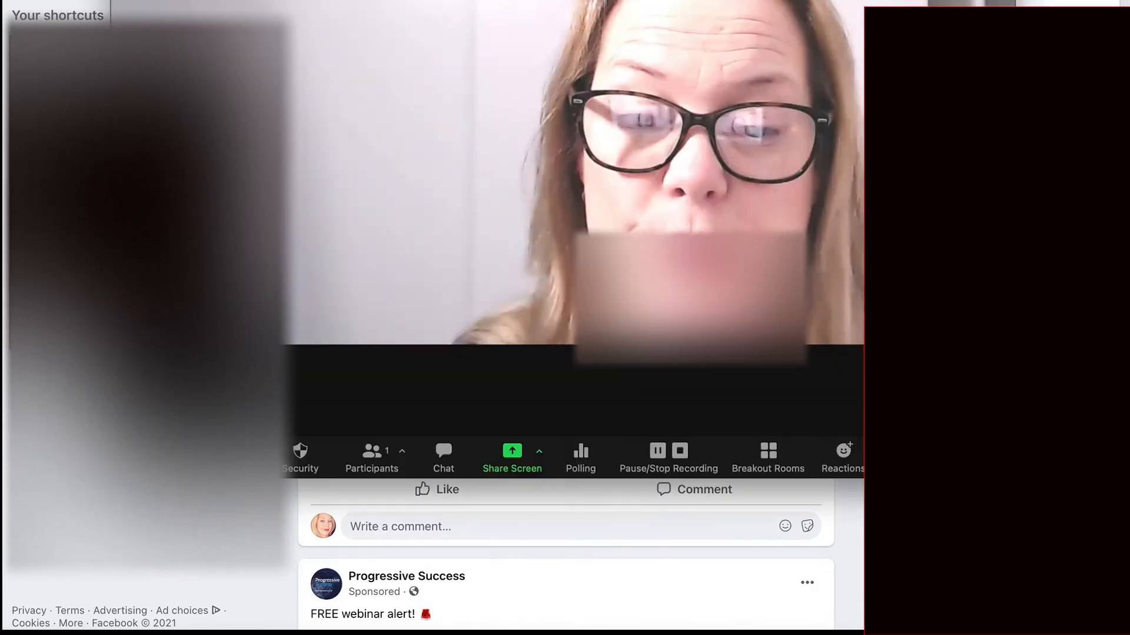
{"action": "mouse_move", "coordinate": [511, 433]}
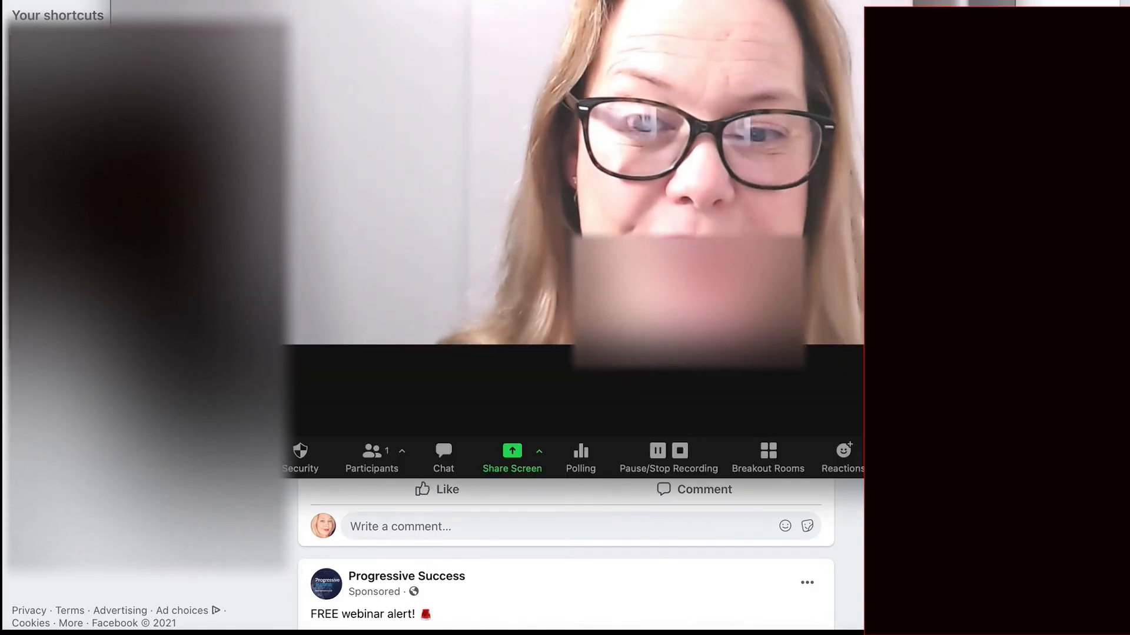
{"action": "left_click_drag", "start_coordinate": [510, 433], "coordinate": [499, 397]}
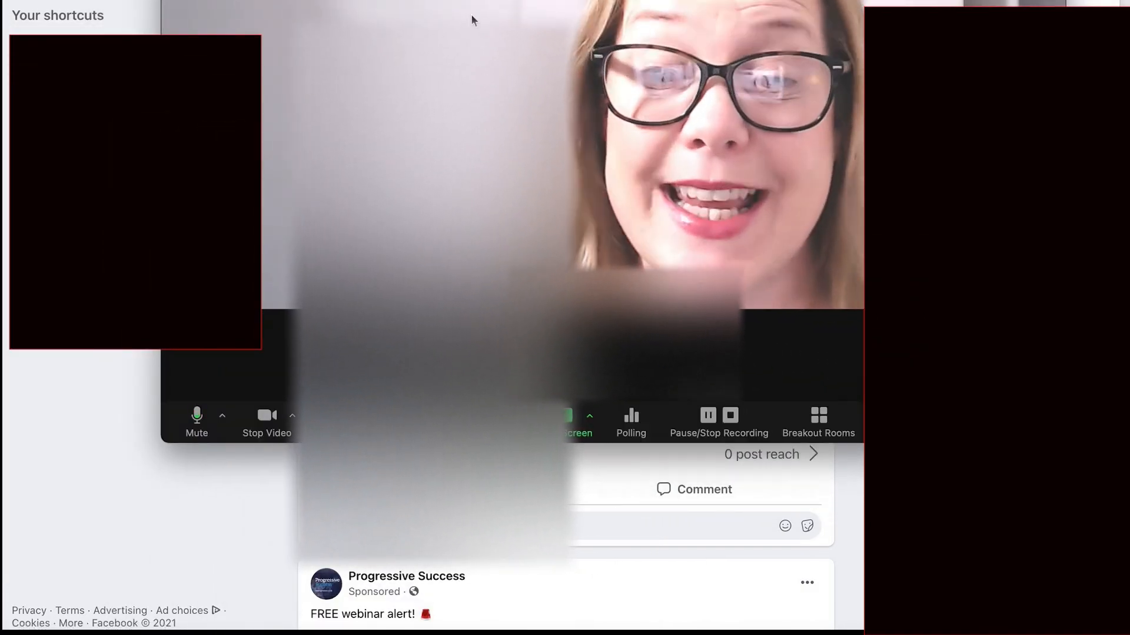
{"action": "left_click_drag", "start_coordinate": [471, 20], "coordinate": [476, 66]}
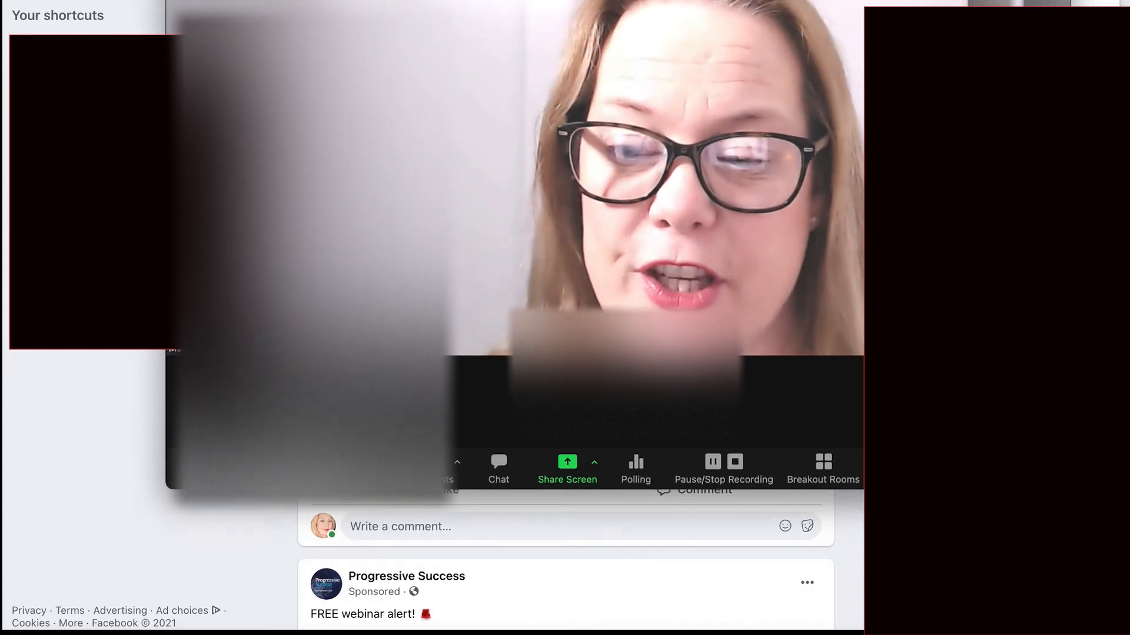
Open the meeting's virtual background settings, reposition the settings window and turn off the "I have a green screen" option
{"action": "left_click", "coordinate": [297, 462]}
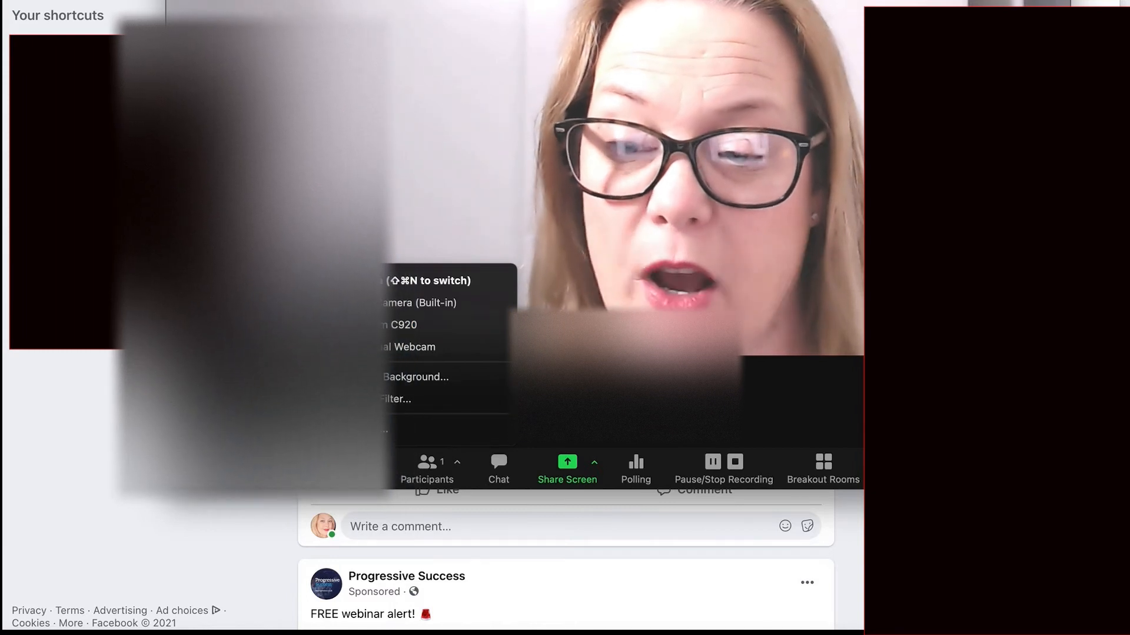
{"action": "left_click", "coordinate": [373, 380]}
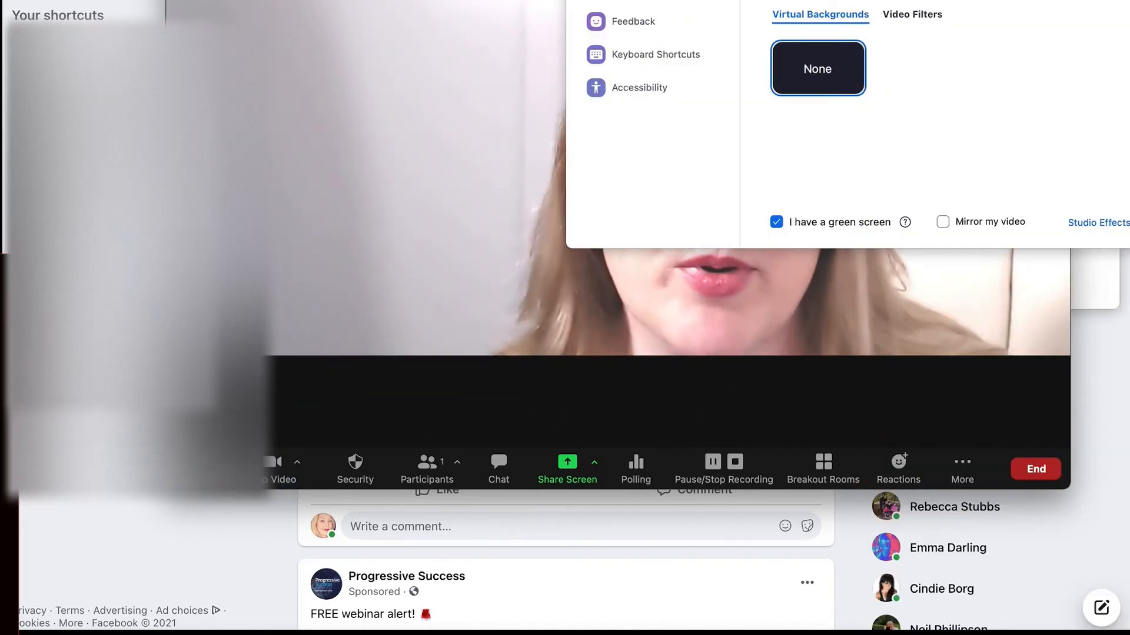
{"action": "left_click_drag", "start_coordinate": [735, 2], "coordinate": [469, 0]}
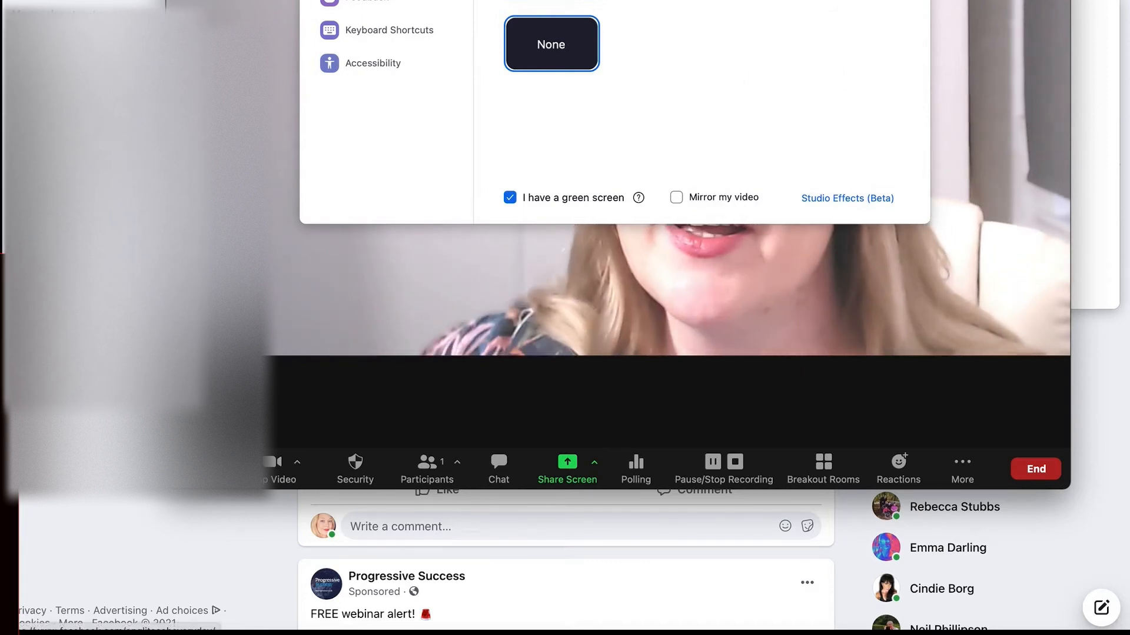
{"action": "left_click", "coordinate": [669, 1]}
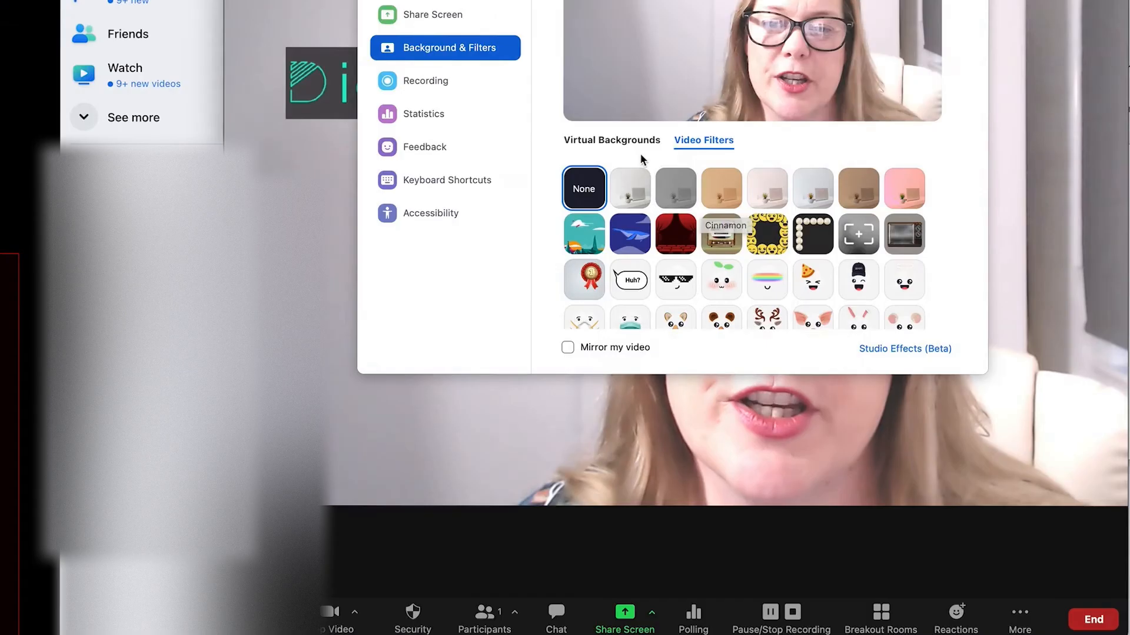
{"action": "left_click", "coordinate": [634, 144]}
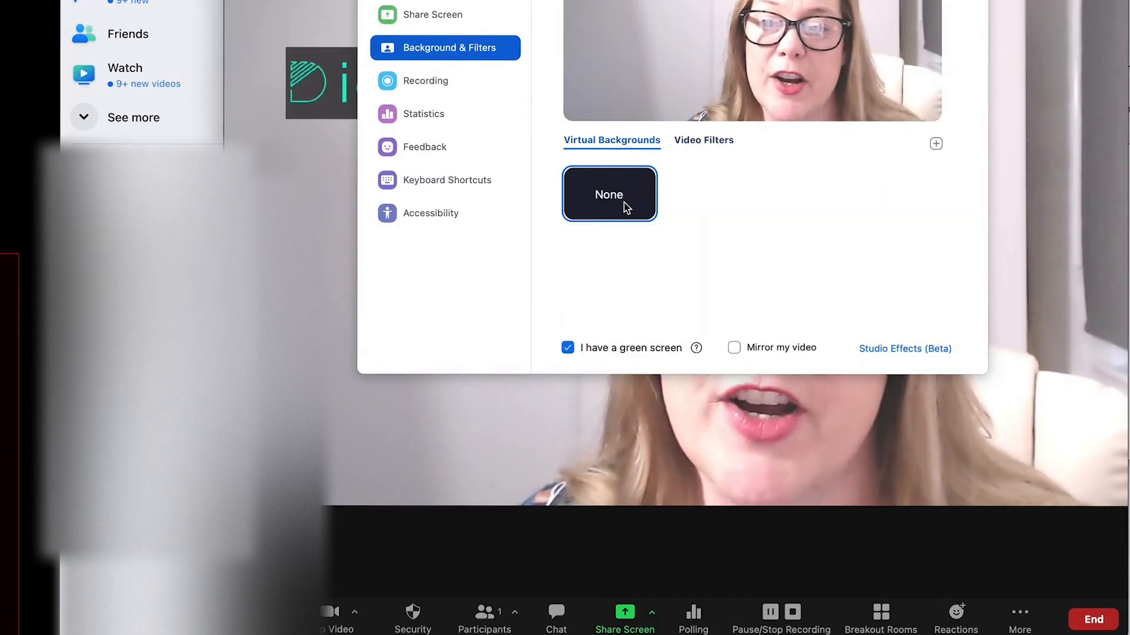
{"action": "left_click", "coordinate": [568, 349]}
{"action": "left_click", "coordinate": [568, 348]}
{"action": "left_click", "coordinate": [568, 349]}
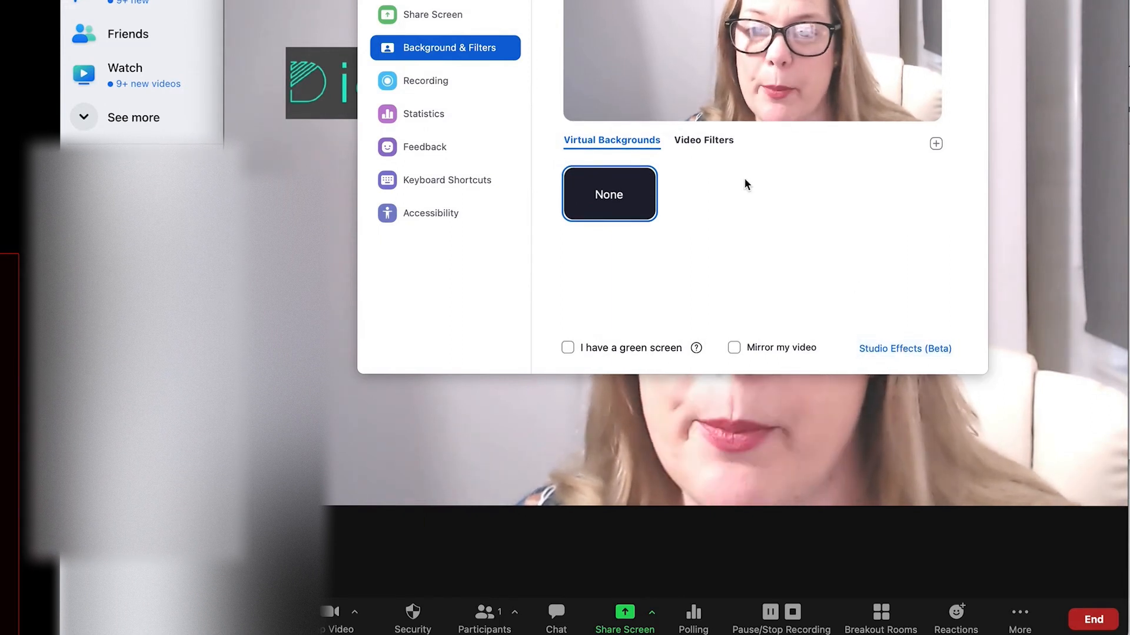
Try the pizza, award ribbon and red beret video filters on the meeting camera
{"action": "left_click", "coordinate": [708, 141]}
{"action": "scroll", "coordinate": [765, 280], "scroll_direction": "down", "scroll_amount": 1}
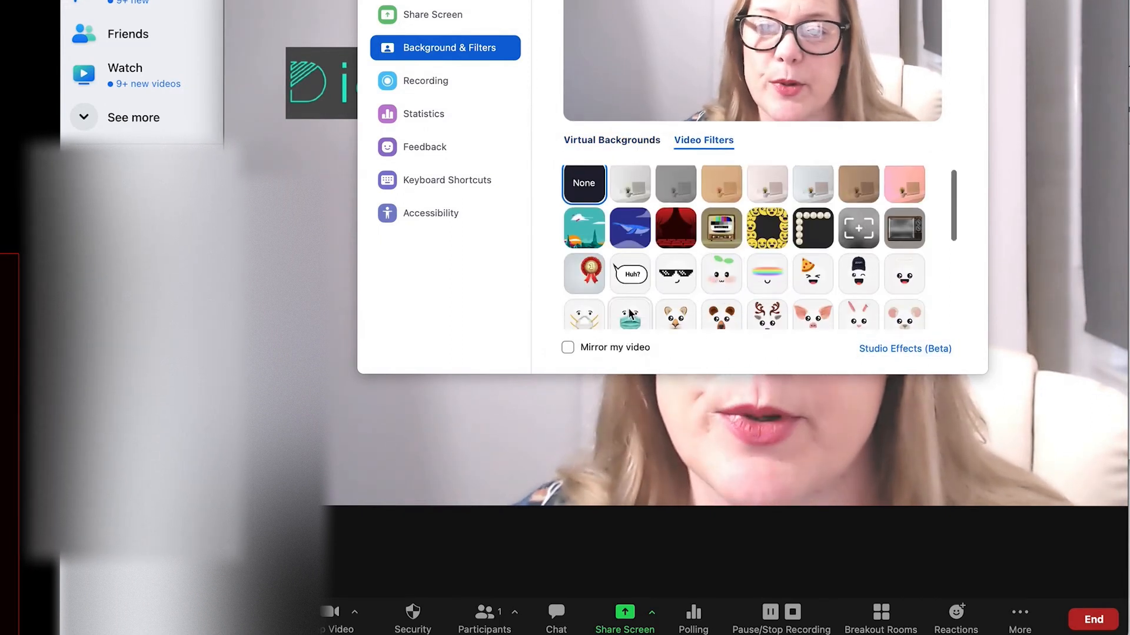
{"action": "left_click", "coordinate": [810, 285]}
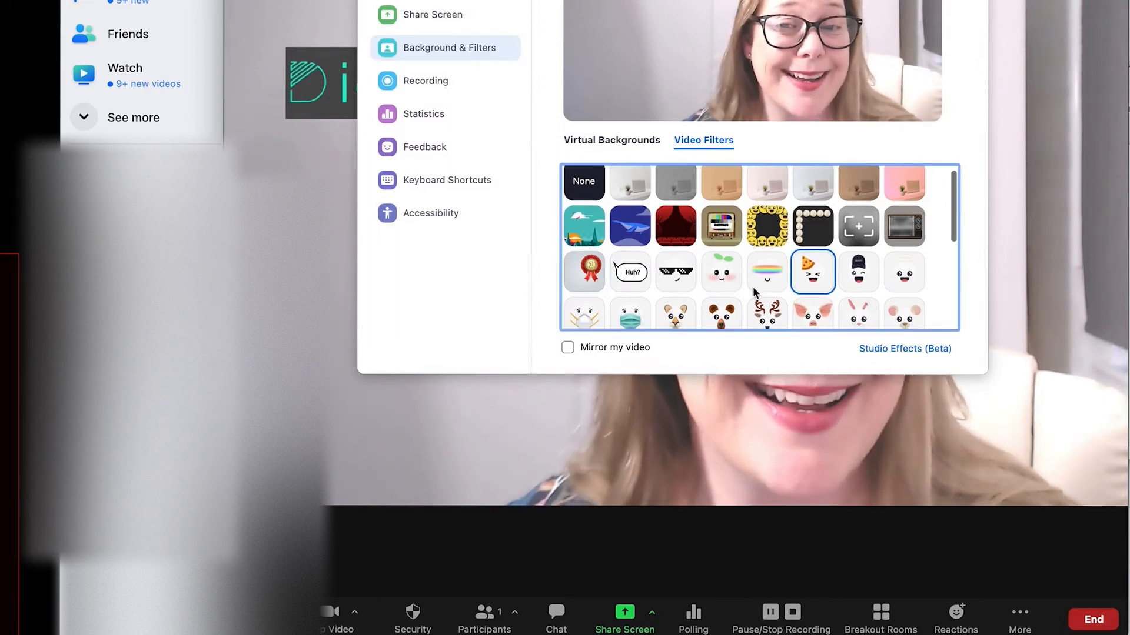
{"action": "left_click", "coordinate": [602, 278]}
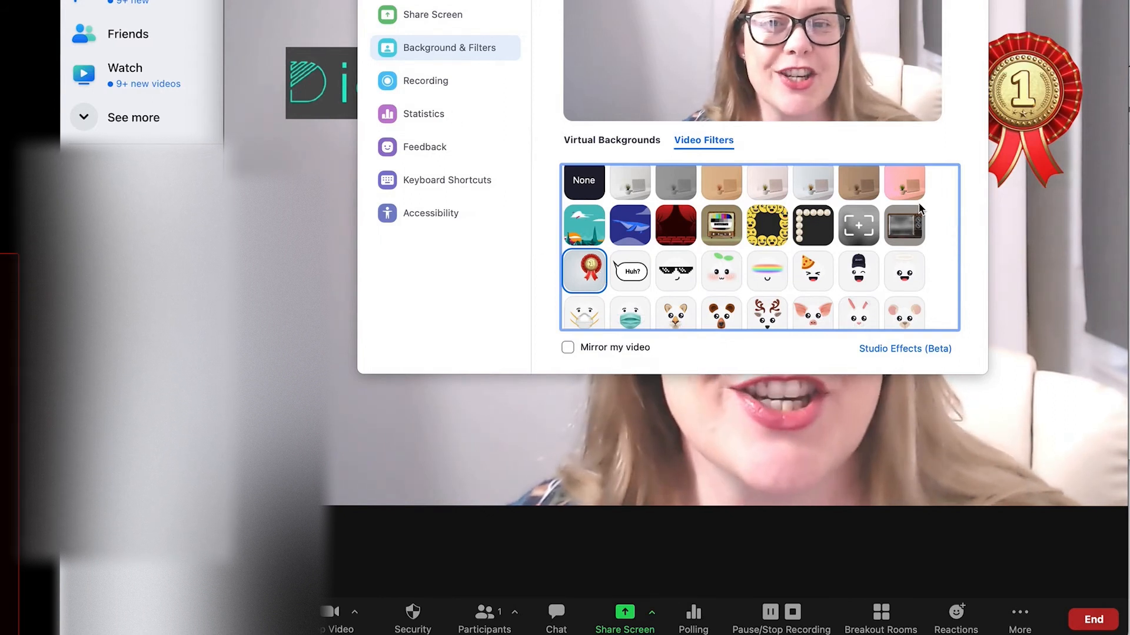
{"action": "scroll", "coordinate": [836, 259], "scroll_direction": "down", "scroll_amount": 2}
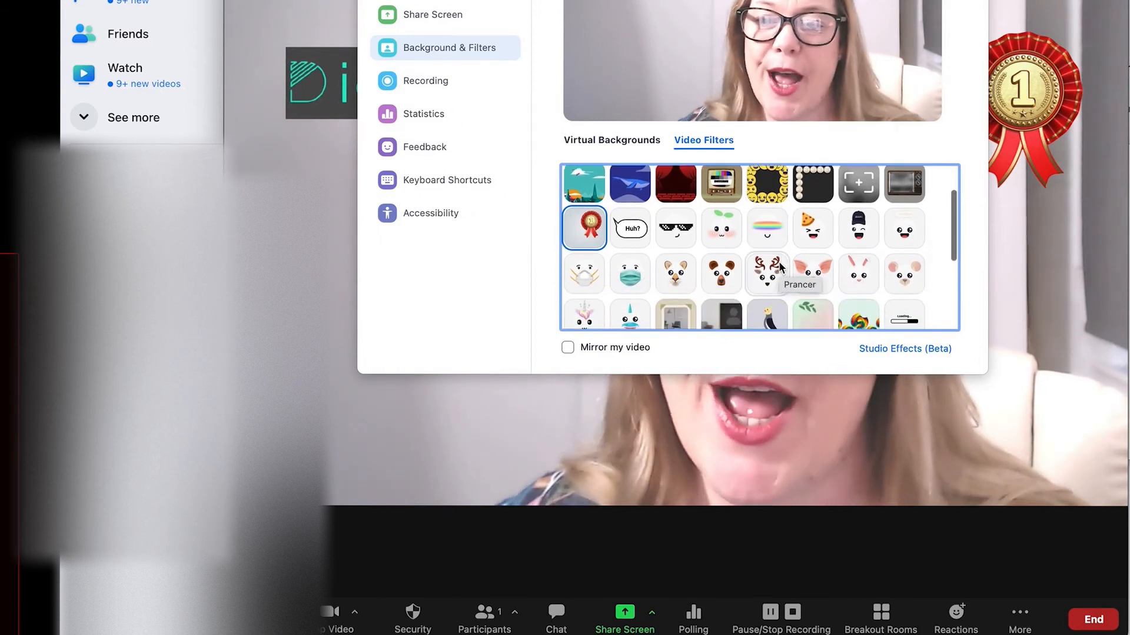
{"action": "scroll", "coordinate": [781, 268], "scroll_direction": "down", "scroll_amount": 3}
{"action": "scroll", "coordinate": [781, 268], "scroll_direction": "down", "scroll_amount": 2}
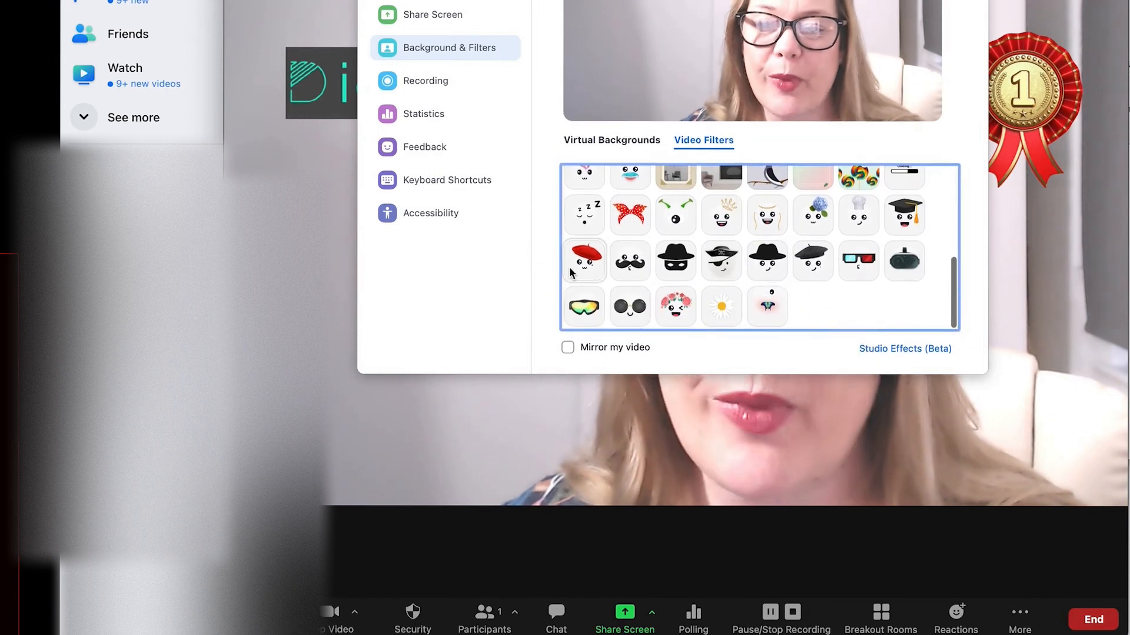
{"action": "left_click", "coordinate": [595, 263]}
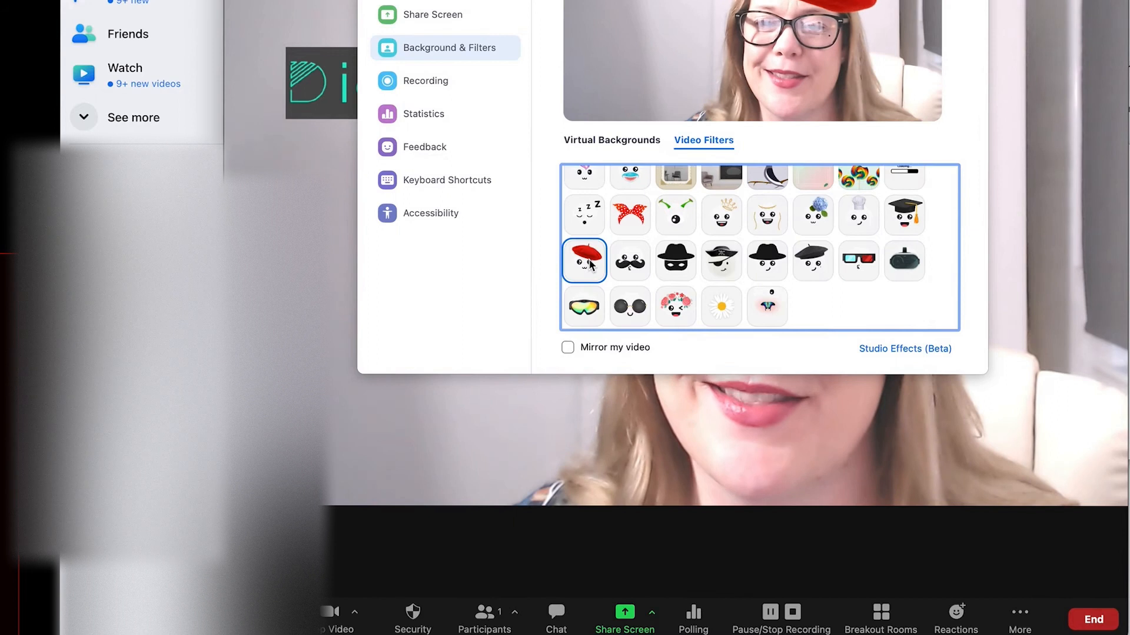
{"action": "scroll", "coordinate": [789, 263], "scroll_direction": "up", "scroll_amount": 5}
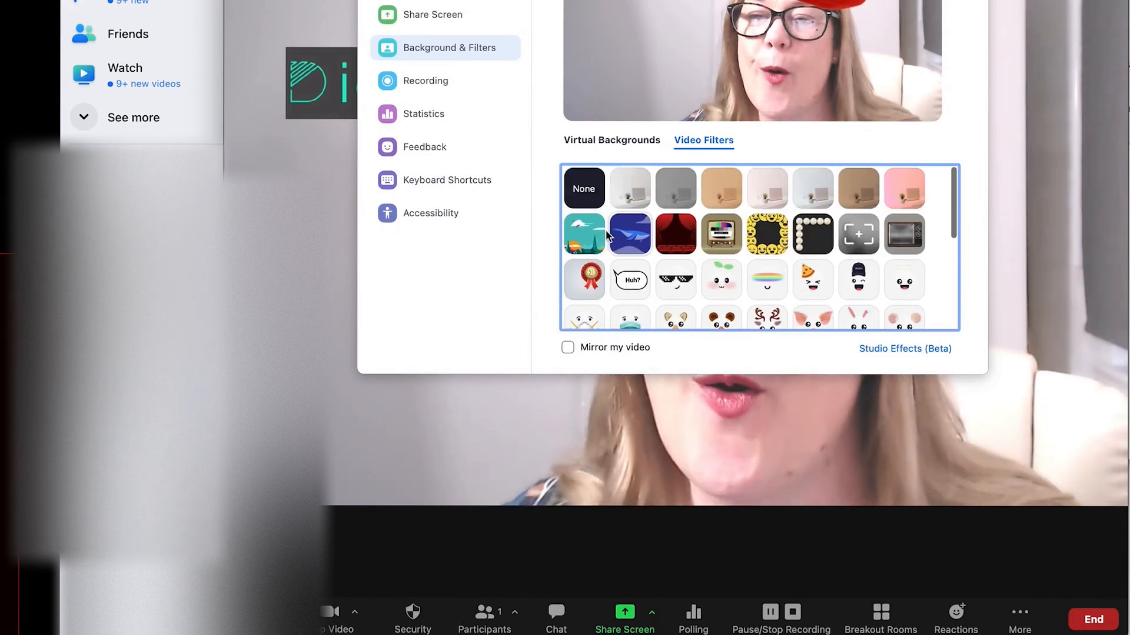
Try the color-tone video filters, including grayscale and Cinnamon, and set the filter back to None
{"action": "left_click", "coordinate": [623, 200]}
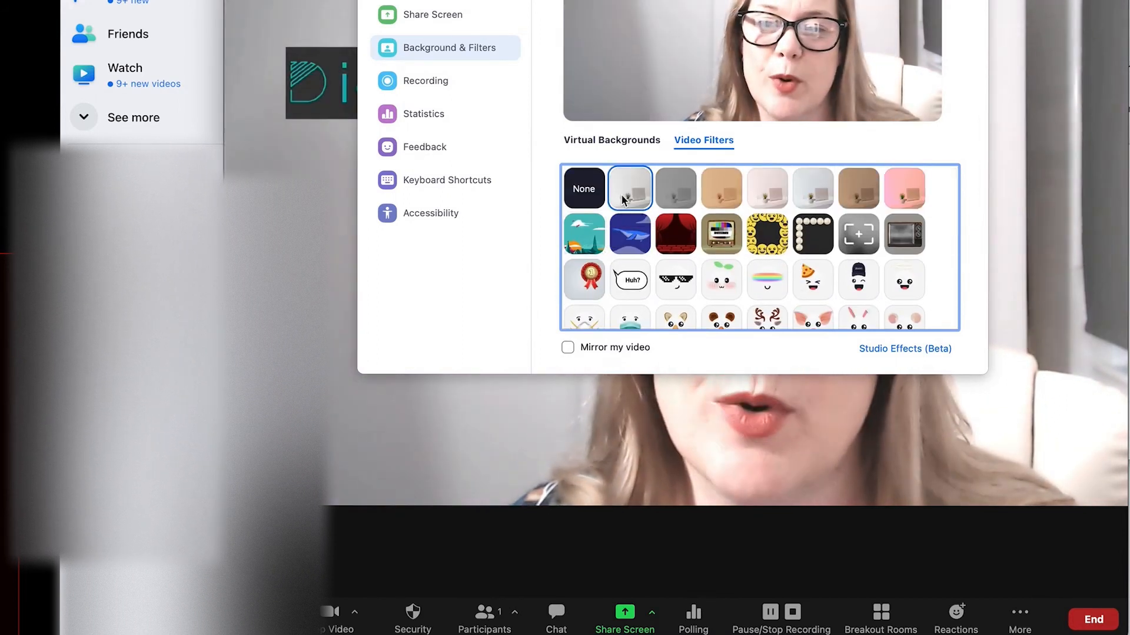
{"action": "left_click", "coordinate": [666, 194]}
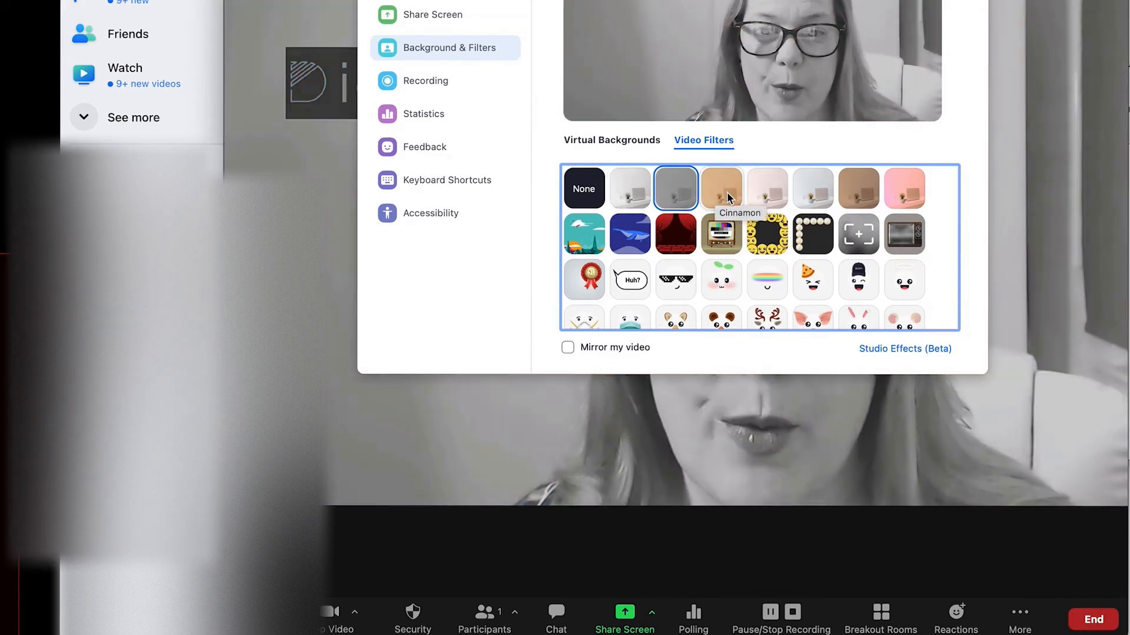
{"action": "left_click", "coordinate": [729, 197]}
{"action": "left_click", "coordinate": [765, 196]}
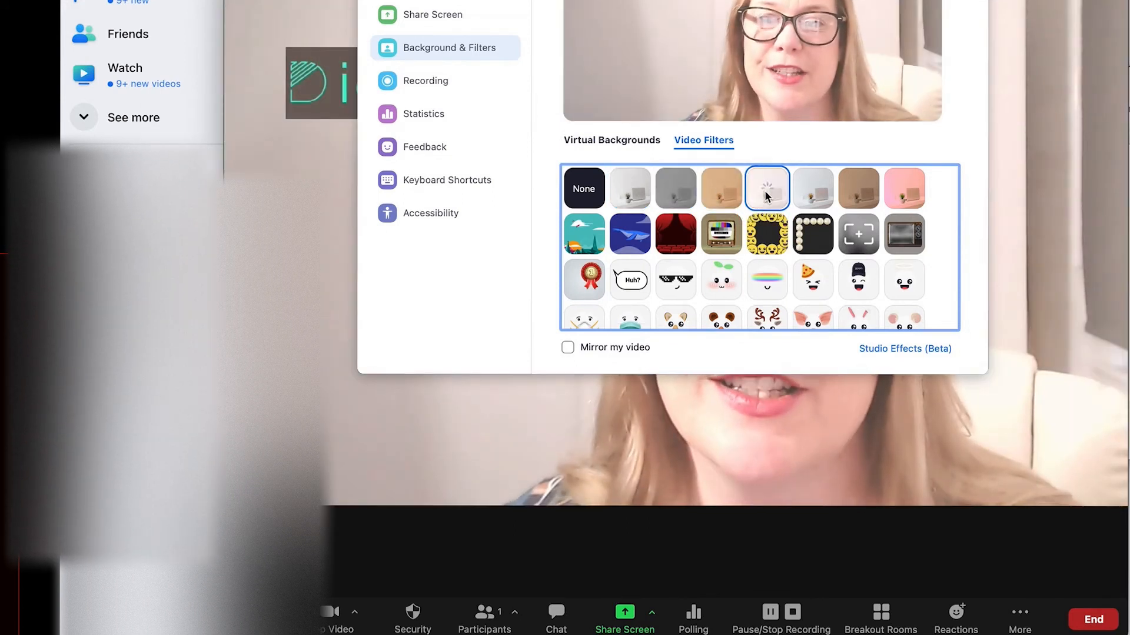
{"action": "left_click", "coordinate": [809, 199]}
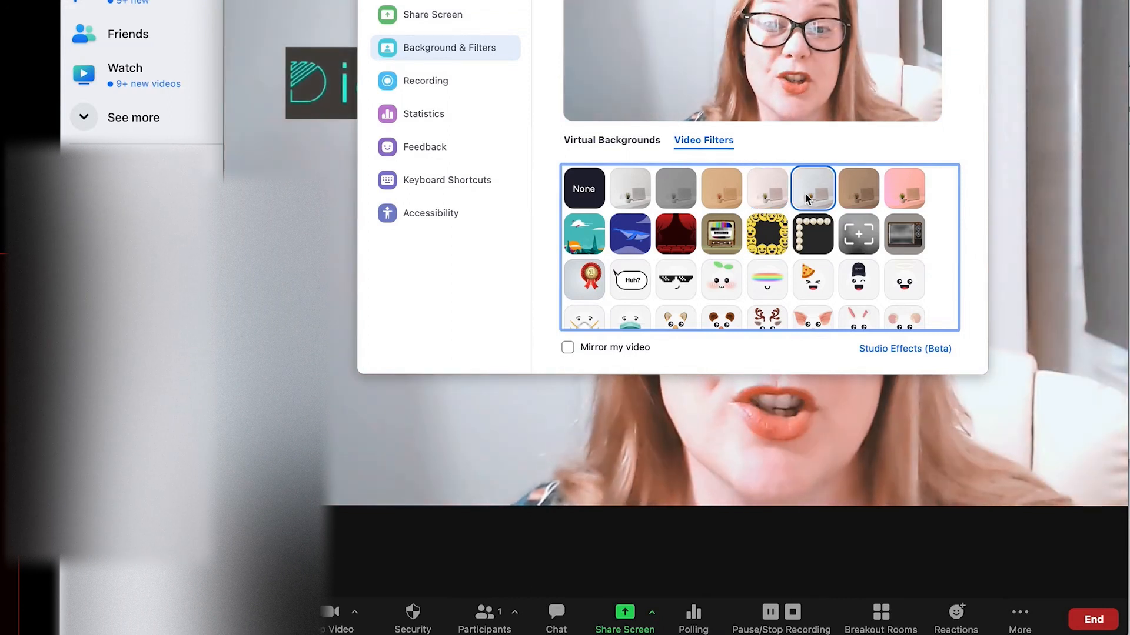
{"action": "left_click", "coordinate": [588, 189]}
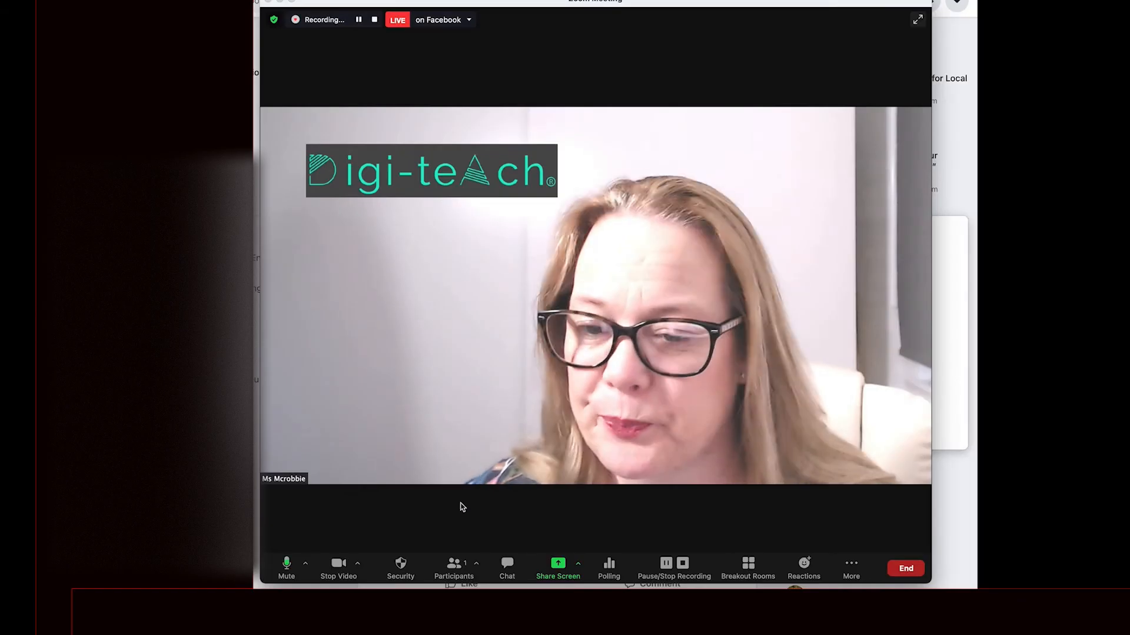
Check the participants' invite option and open the meeting chat and the polls window
{"action": "left_click", "coordinate": [476, 564]}
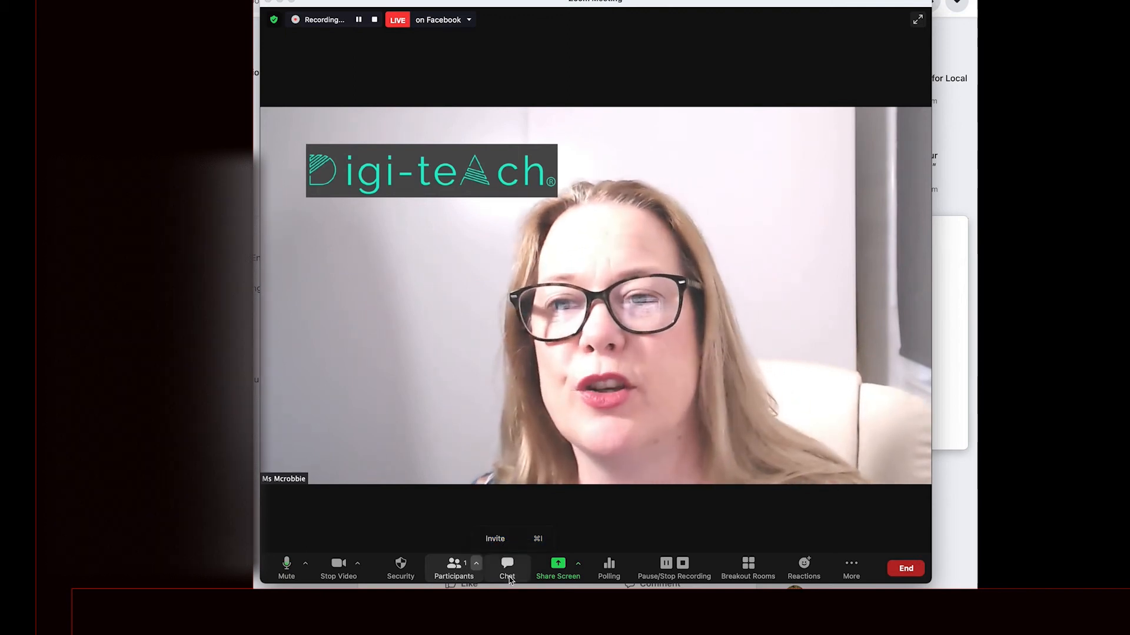
{"action": "left_click", "coordinate": [507, 567]}
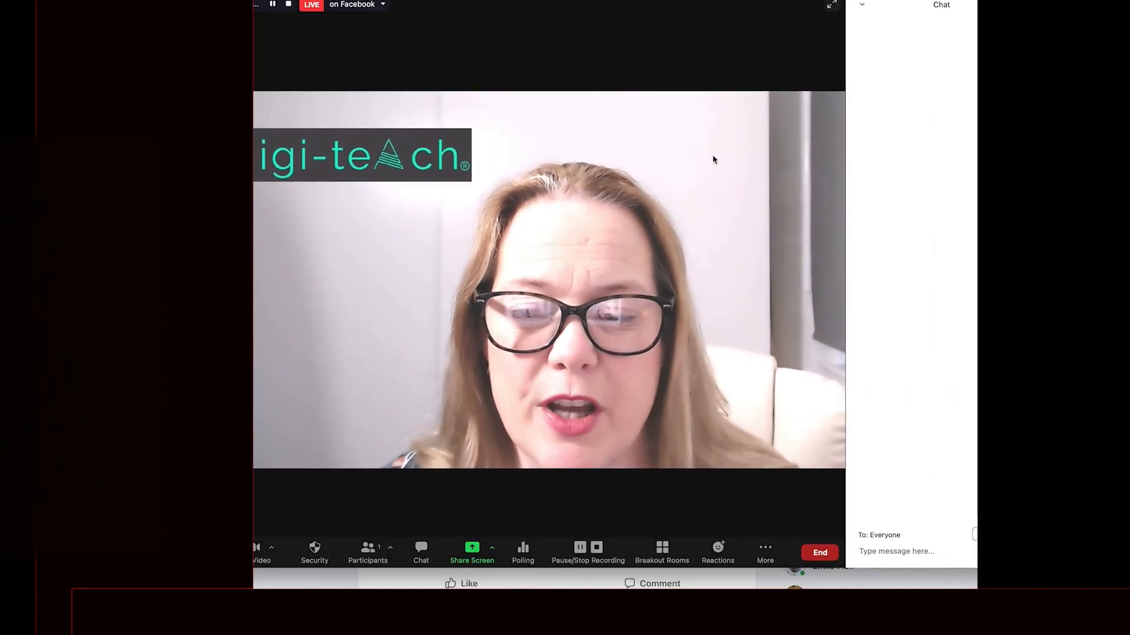
{"action": "left_click", "coordinate": [523, 551]}
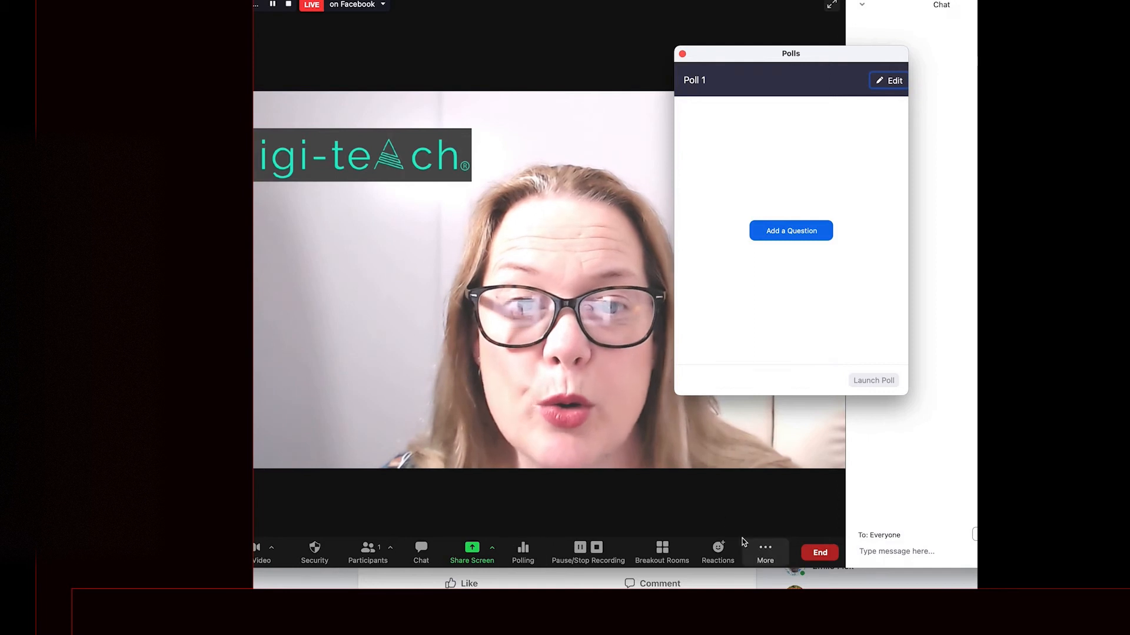
{"action": "left_click", "coordinate": [666, 504]}
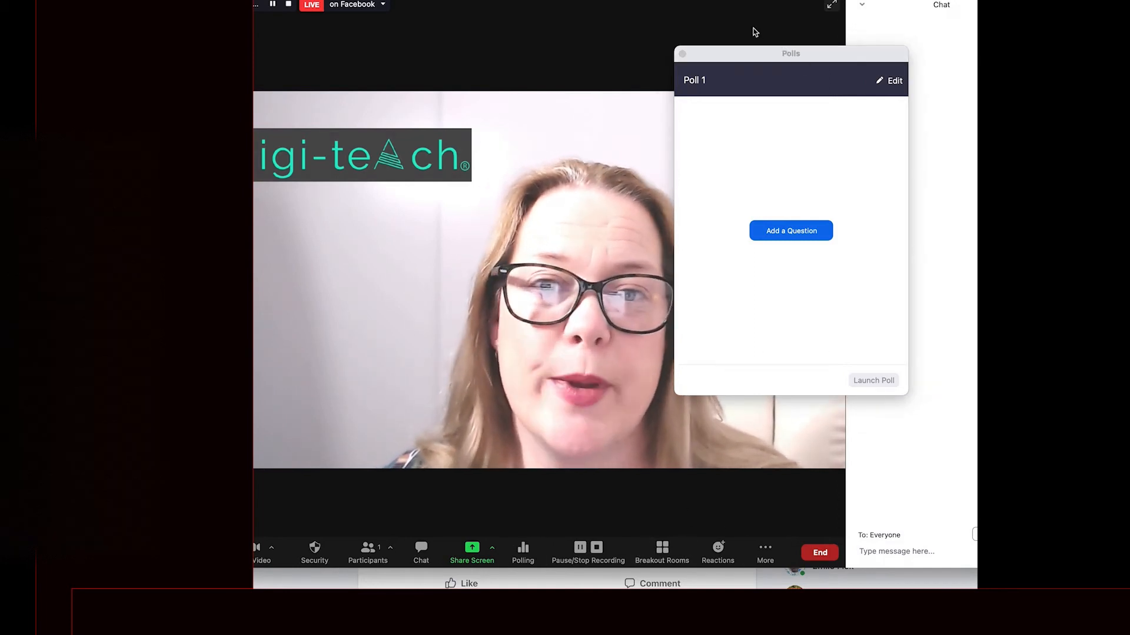
Close the polls window, check the breakout room creation and assignment options, and dismiss them without creating rooms
{"action": "left_click", "coordinate": [682, 54]}
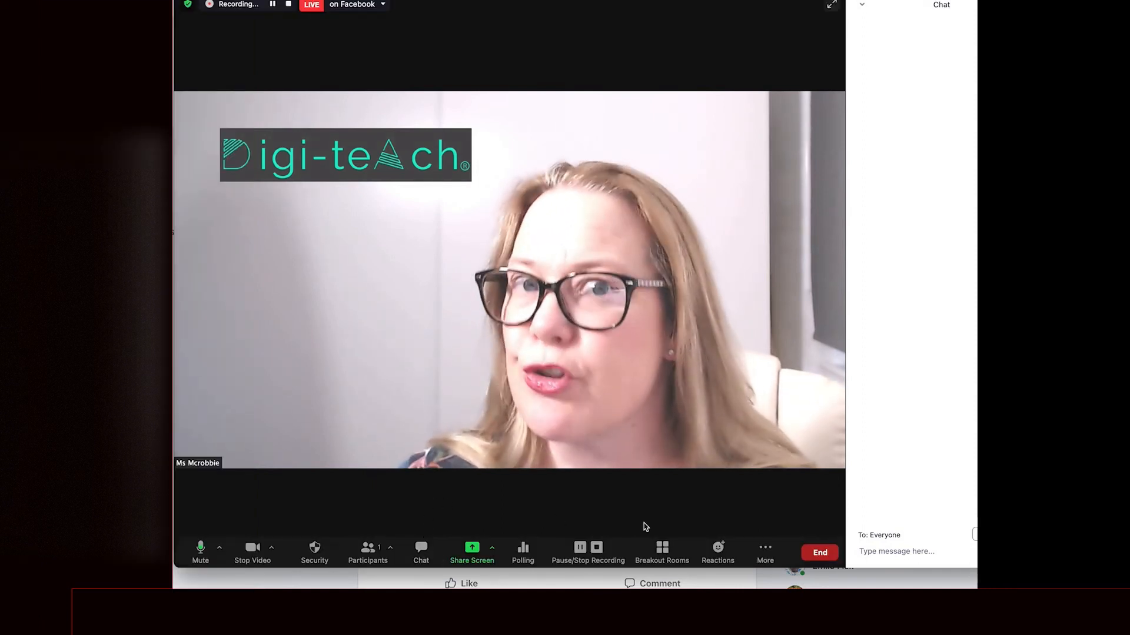
{"action": "left_click", "coordinate": [668, 555]}
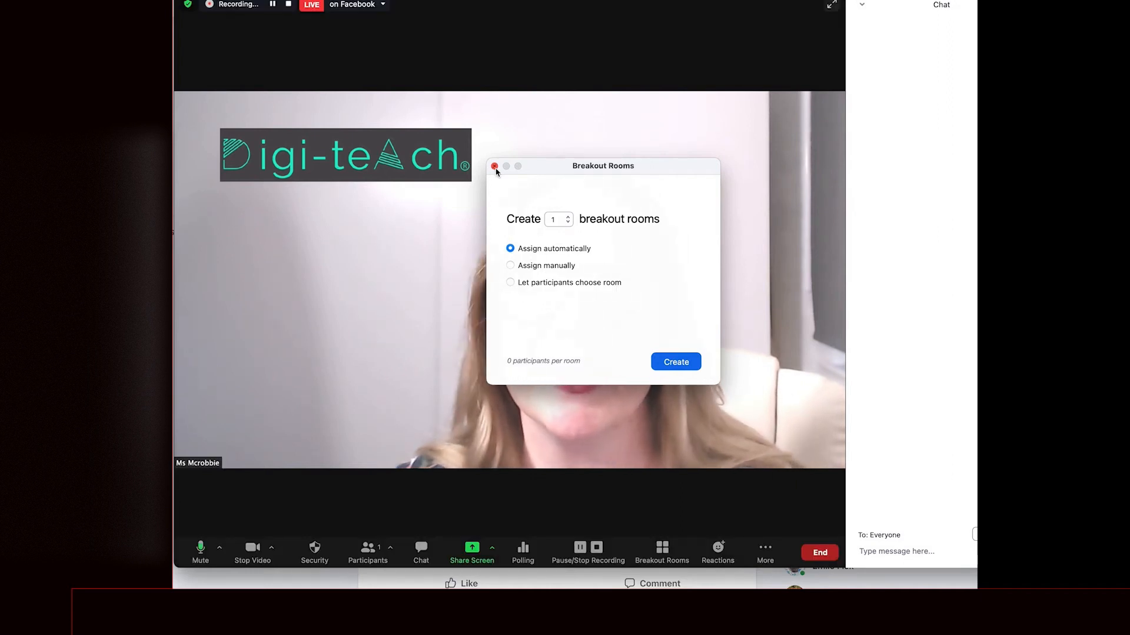
{"action": "left_click", "coordinate": [494, 166]}
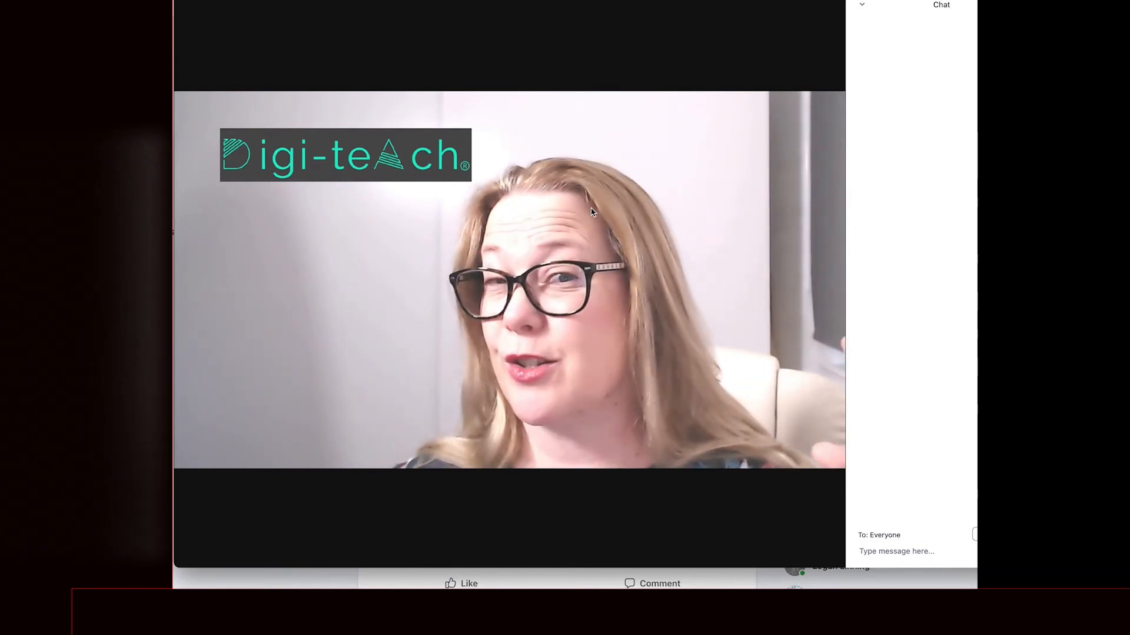
Look over the available meeting reactions and the microphone and speaker choices without changing anything
{"action": "mouse_move", "coordinate": [450, 318]}
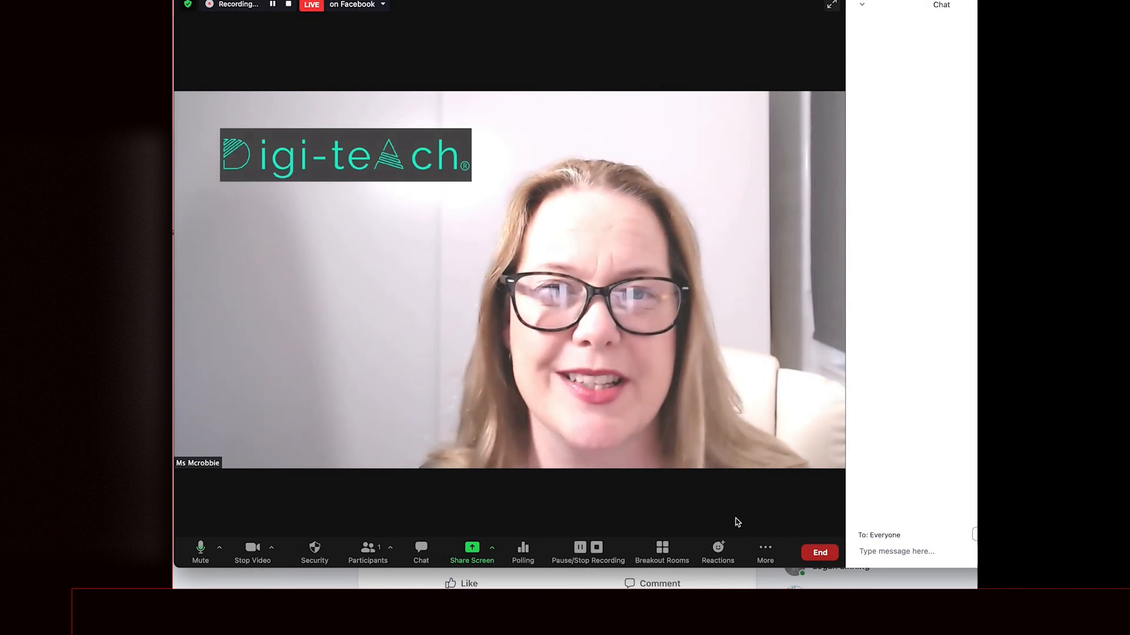
{"action": "left_click", "coordinate": [718, 553]}
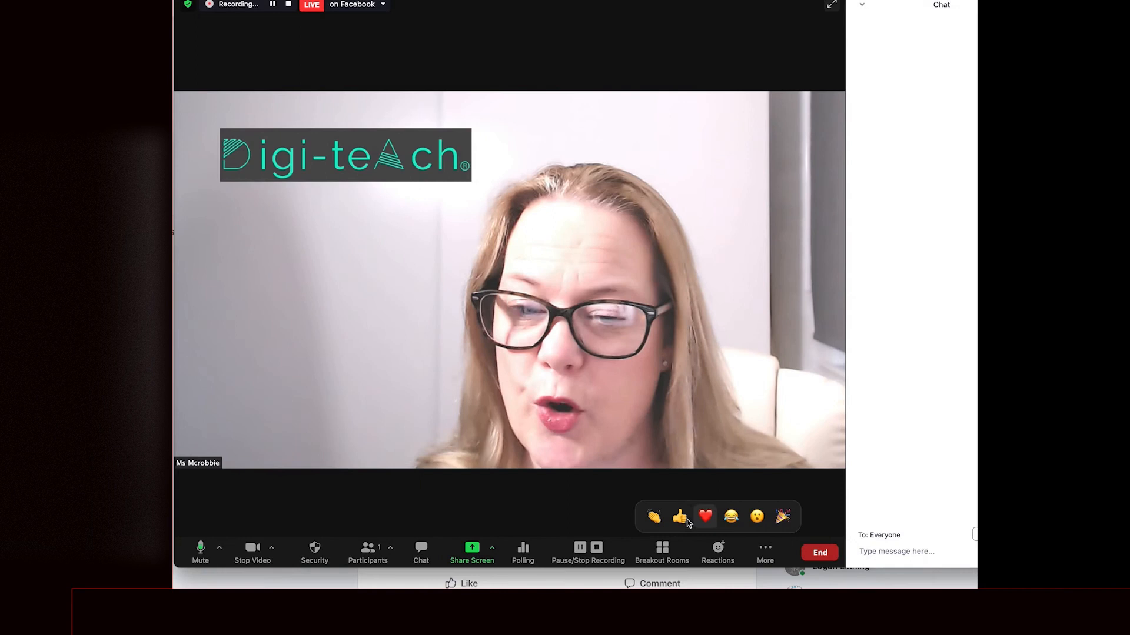
{"action": "left_click", "coordinate": [260, 491]}
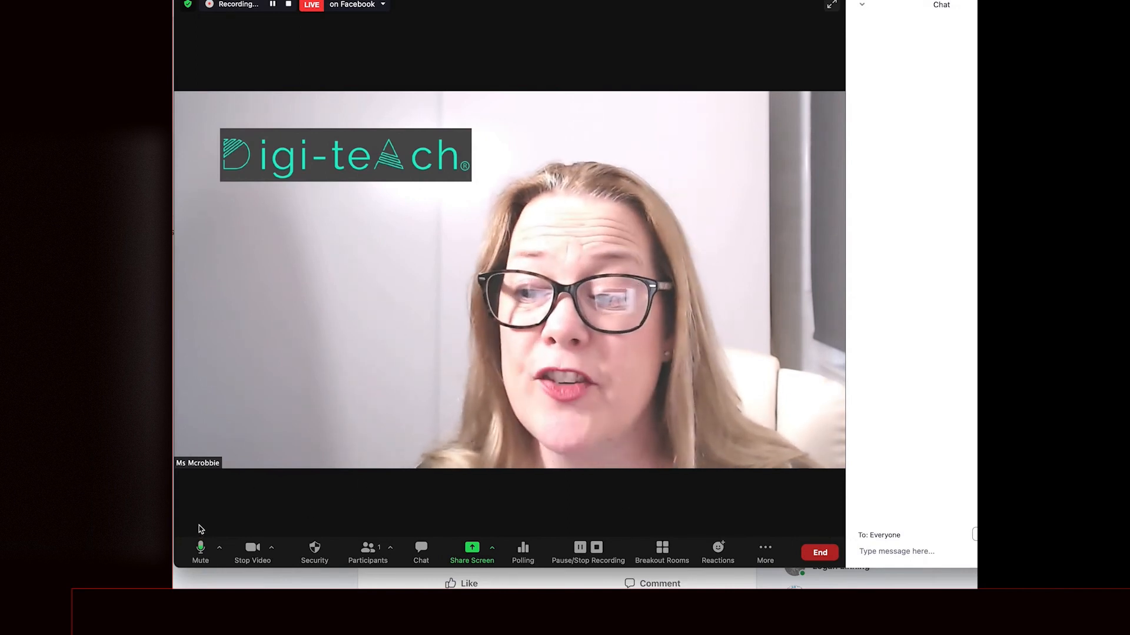
{"action": "left_click", "coordinate": [219, 550]}
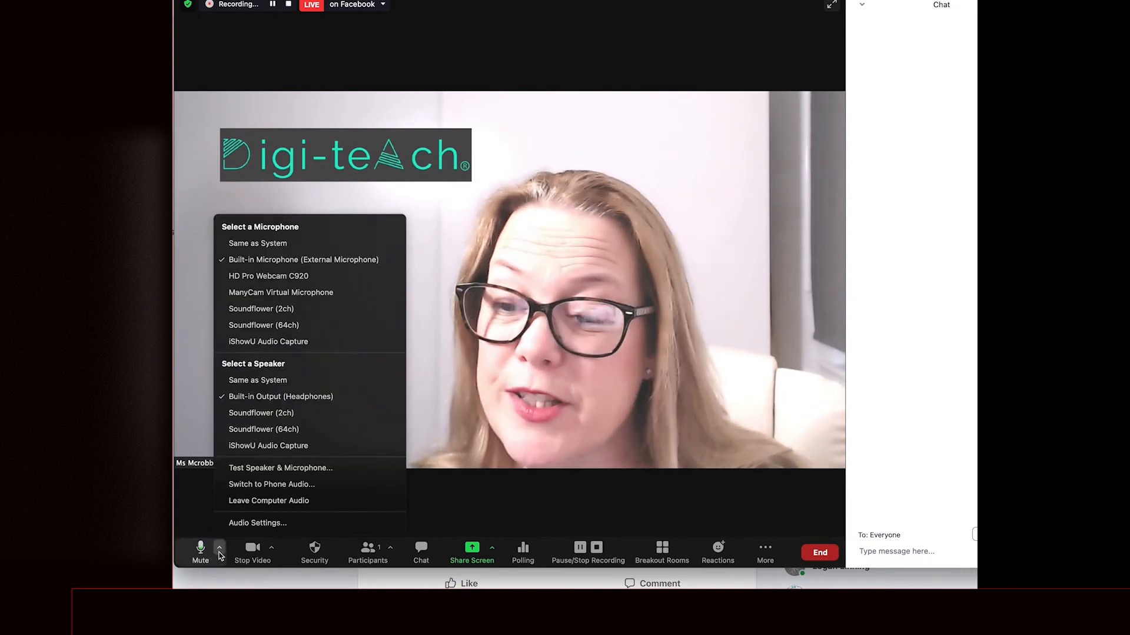
{"action": "left_click", "coordinate": [191, 527]}
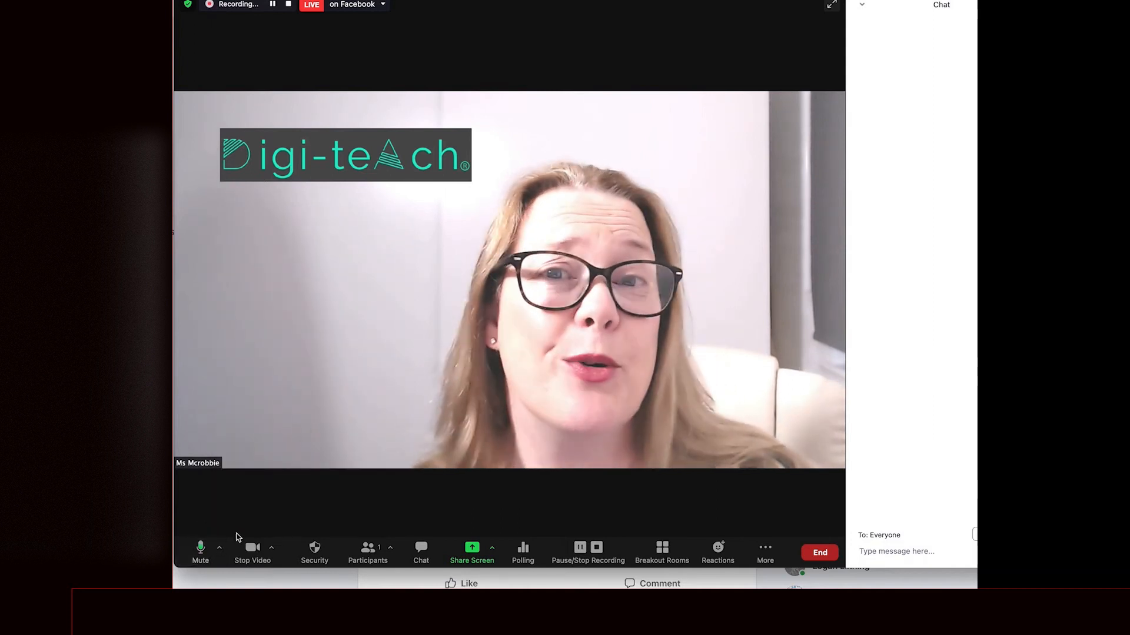
Try muting the meeting microphone and unmute it again
{"action": "left_click", "coordinate": [200, 550]}
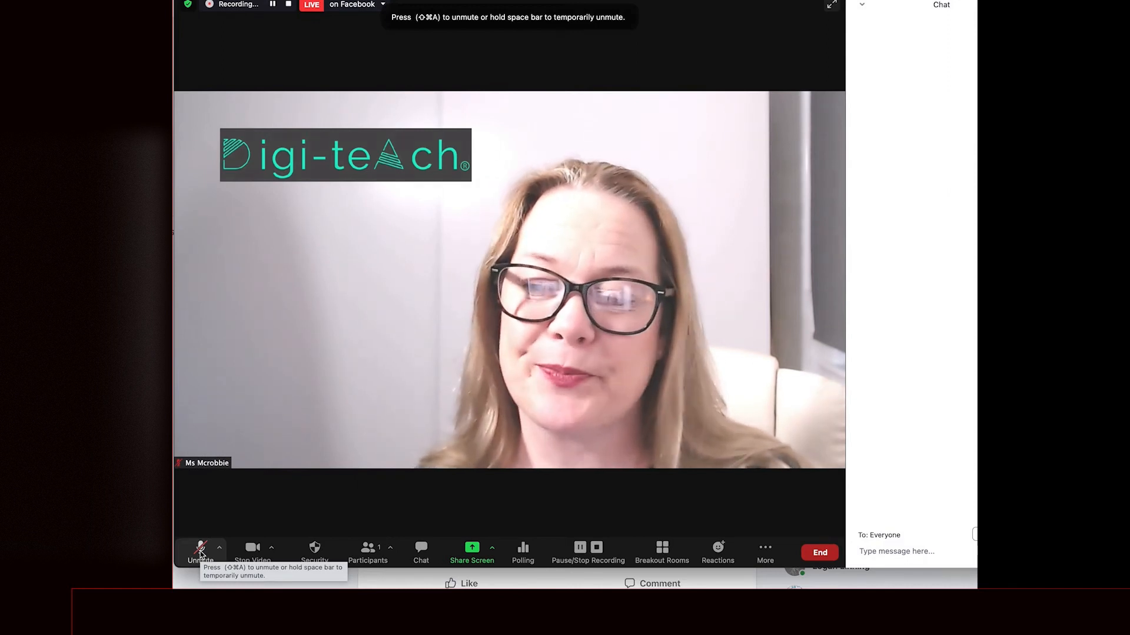
{"action": "left_click", "coordinate": [201, 551]}
{"action": "left_click", "coordinate": [200, 551]}
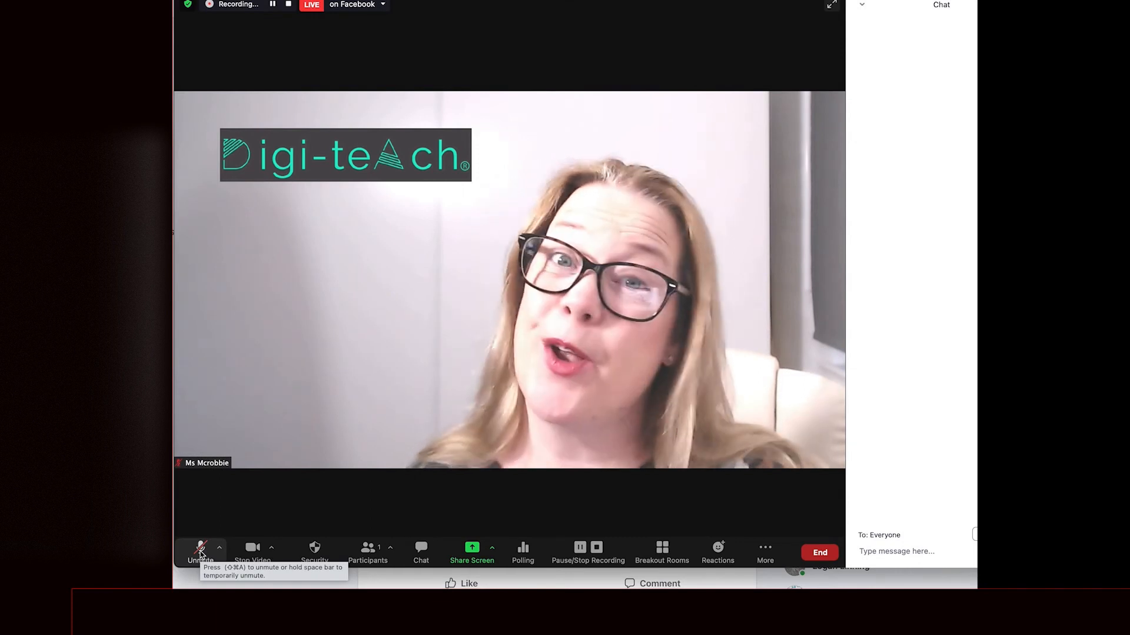
{"action": "left_click", "coordinate": [201, 552]}
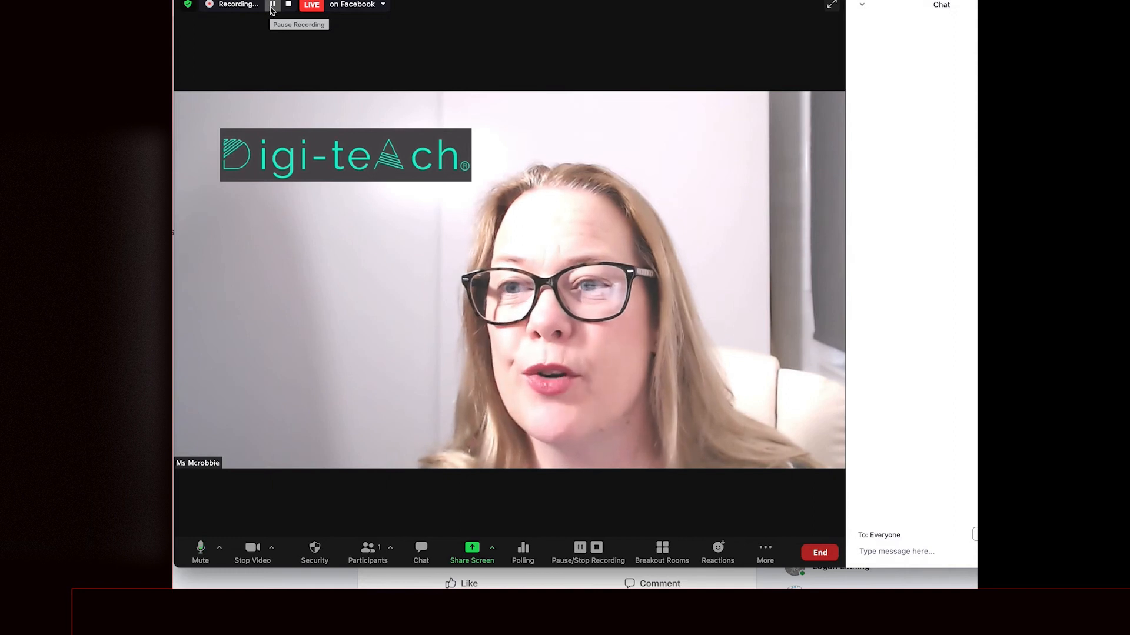
Pause and resume the meeting recording, and stop the live stream to Facebook
{"action": "left_click", "coordinate": [272, 4]}
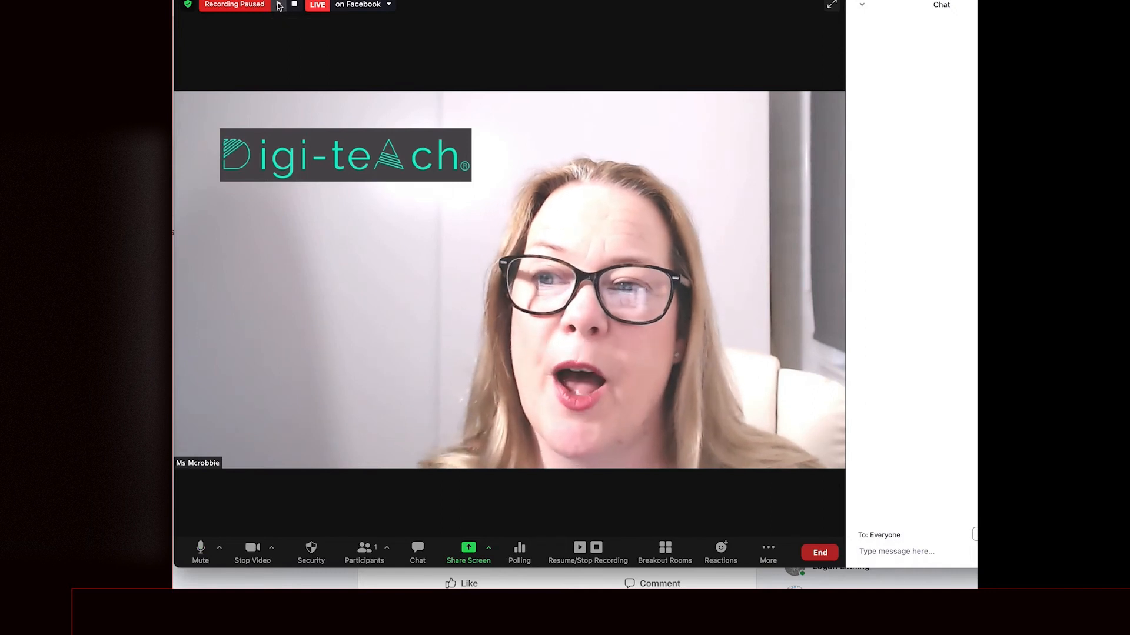
{"action": "left_click", "coordinate": [279, 6]}
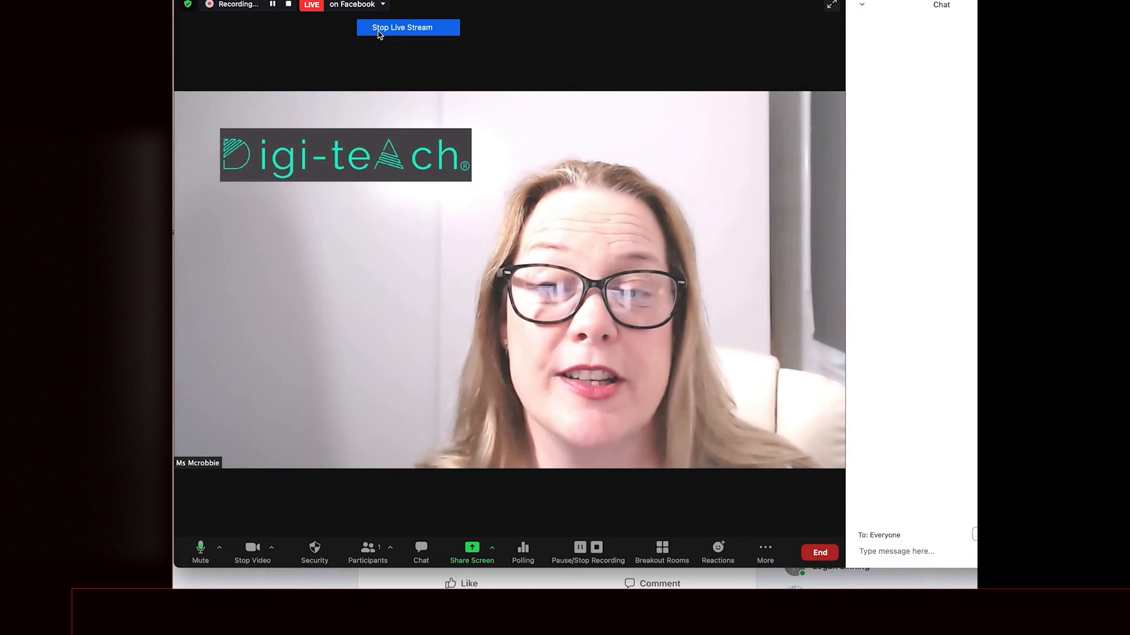
{"action": "left_click", "coordinate": [379, 31]}
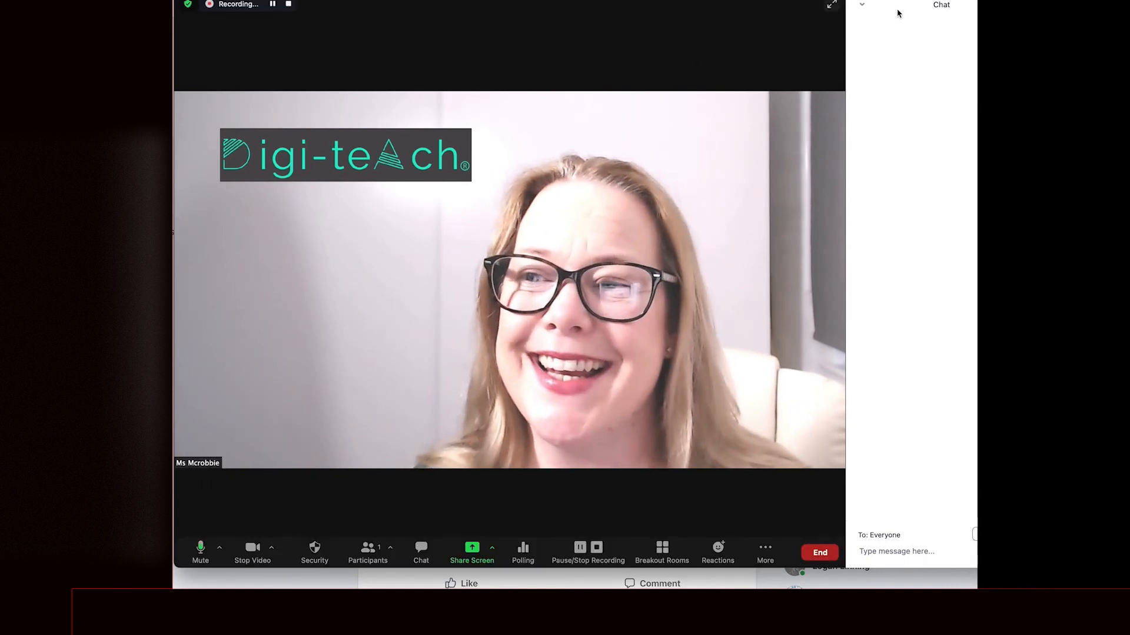
Move the meeting window so the full chat controls are in view, and check the chat's file-sharing sources
{"action": "left_click_drag", "start_coordinate": [529, 1], "coordinate": [491, 7]}
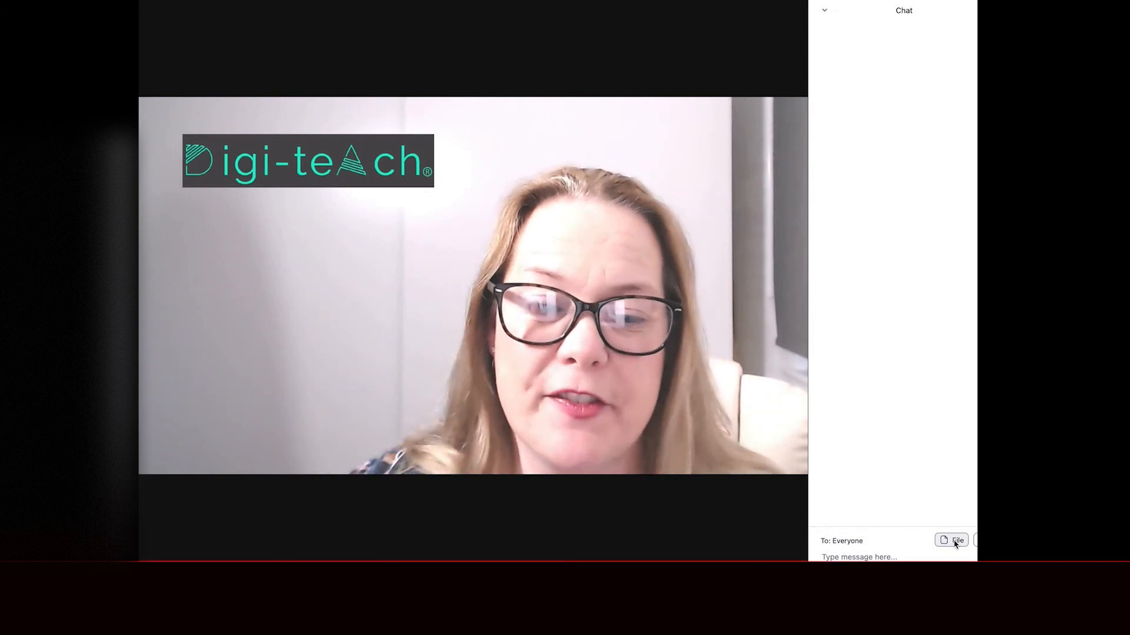
{"action": "left_click", "coordinate": [956, 541]}
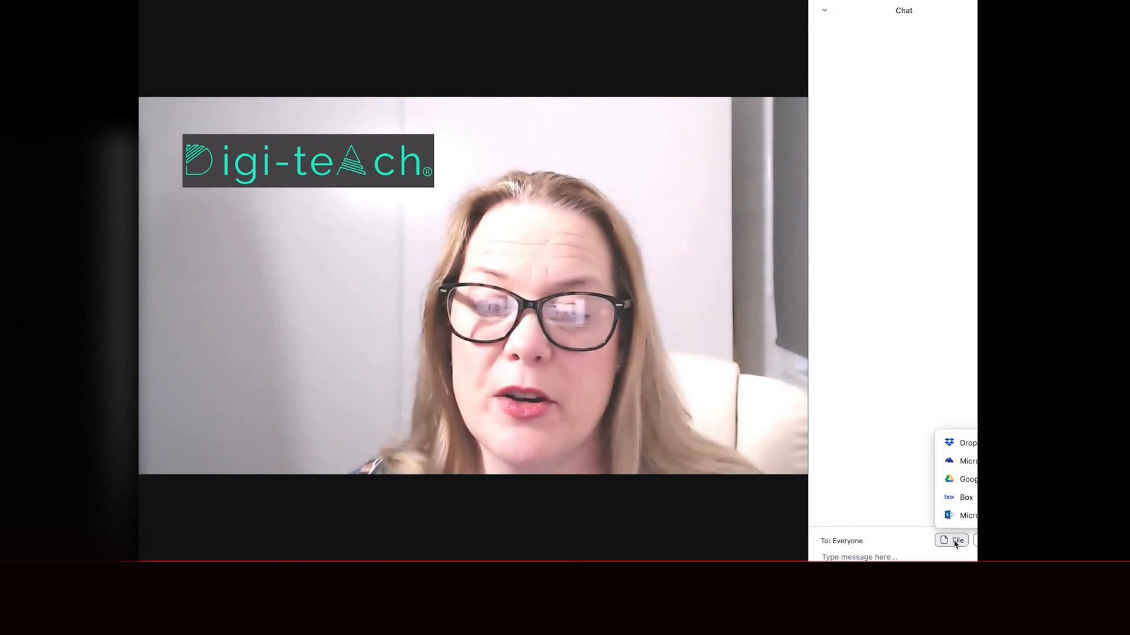
{"action": "mouse_move", "coordinate": [875, 0]}
{"action": "left_mouse_down"}
{"action": "mouse_move", "coordinate": [849, 0]}
{"action": "mouse_move", "coordinate": [861, 1]}
{"action": "left_mouse_up"}
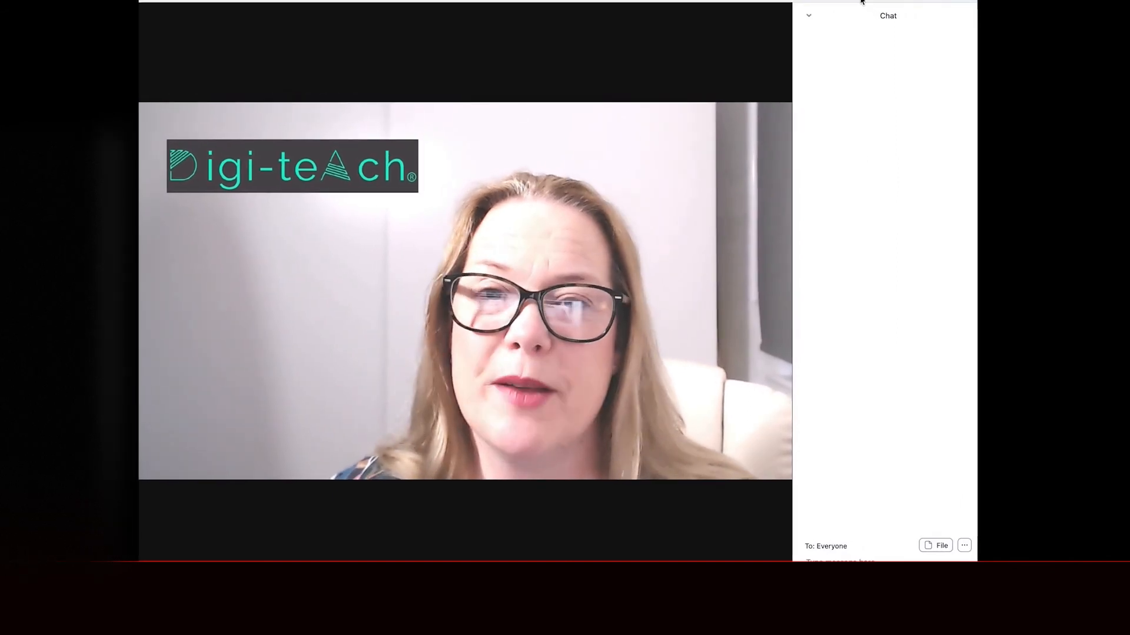
{"action": "left_click", "coordinate": [941, 546]}
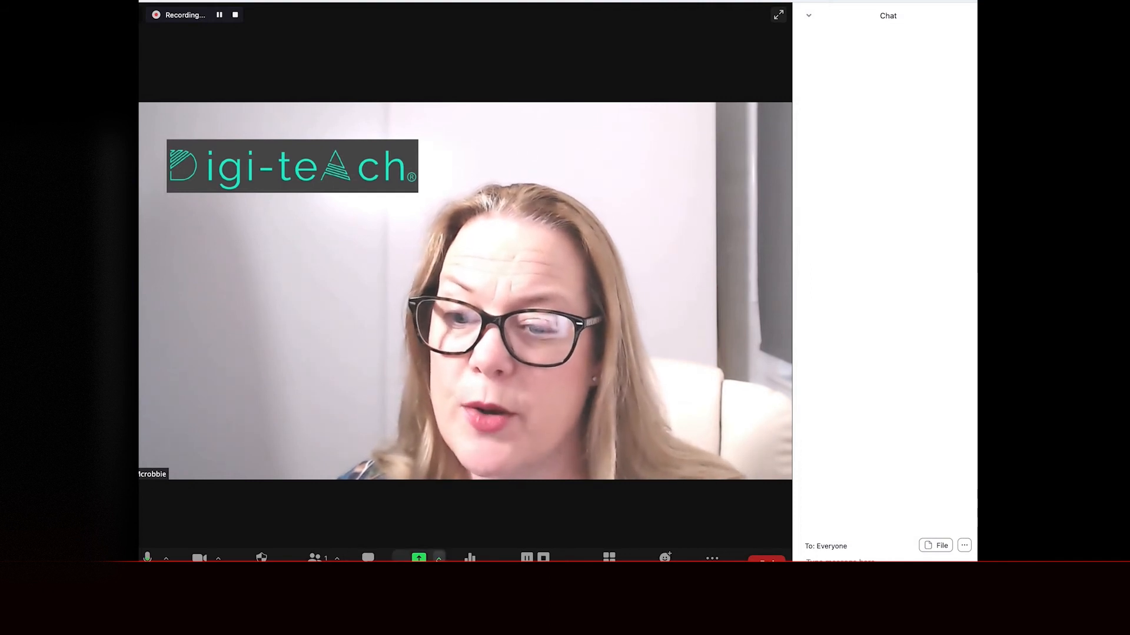
Review the screen-sharing permissions, including the Advanced Sharing Options, without changing who can share
{"action": "left_click", "coordinate": [439, 558]}
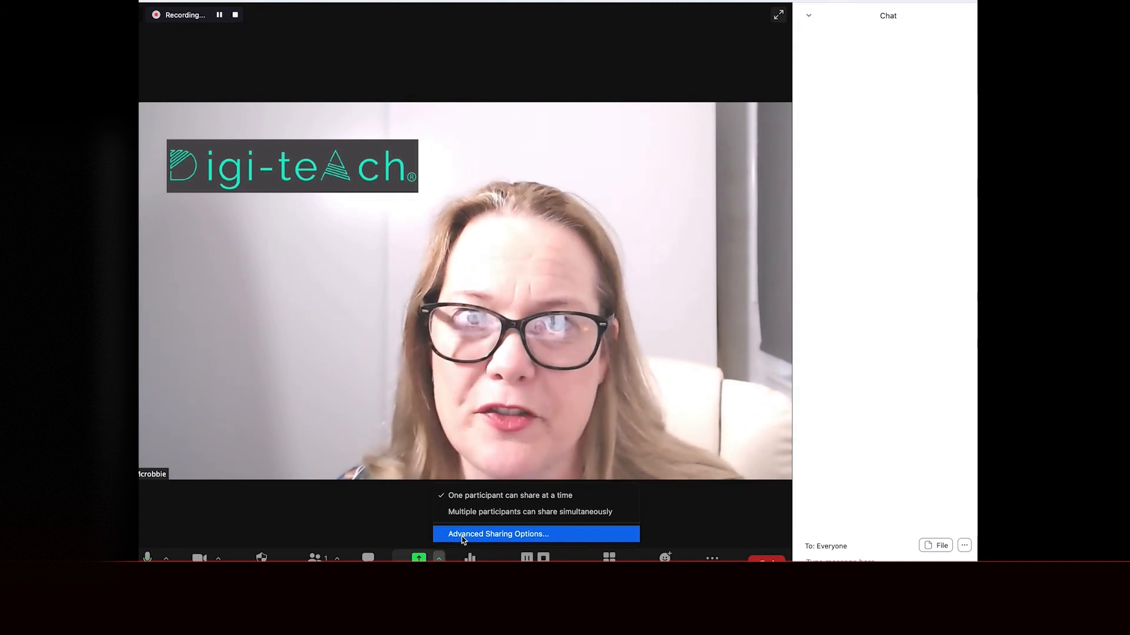
{"action": "left_click", "coordinate": [462, 534]}
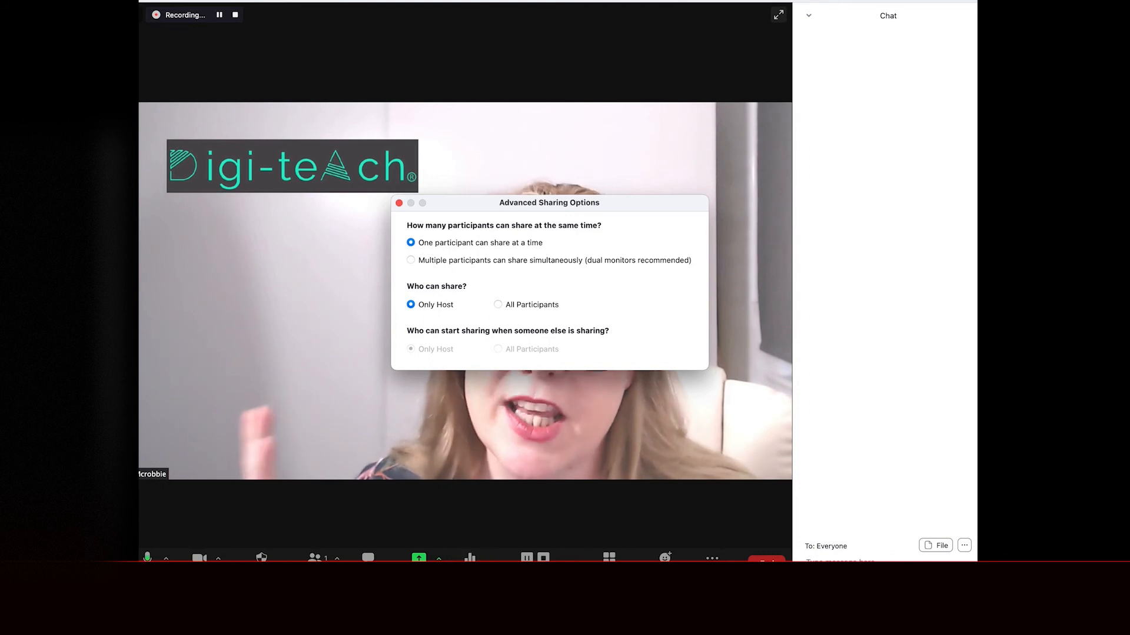
{"action": "left_click", "coordinate": [439, 559]}
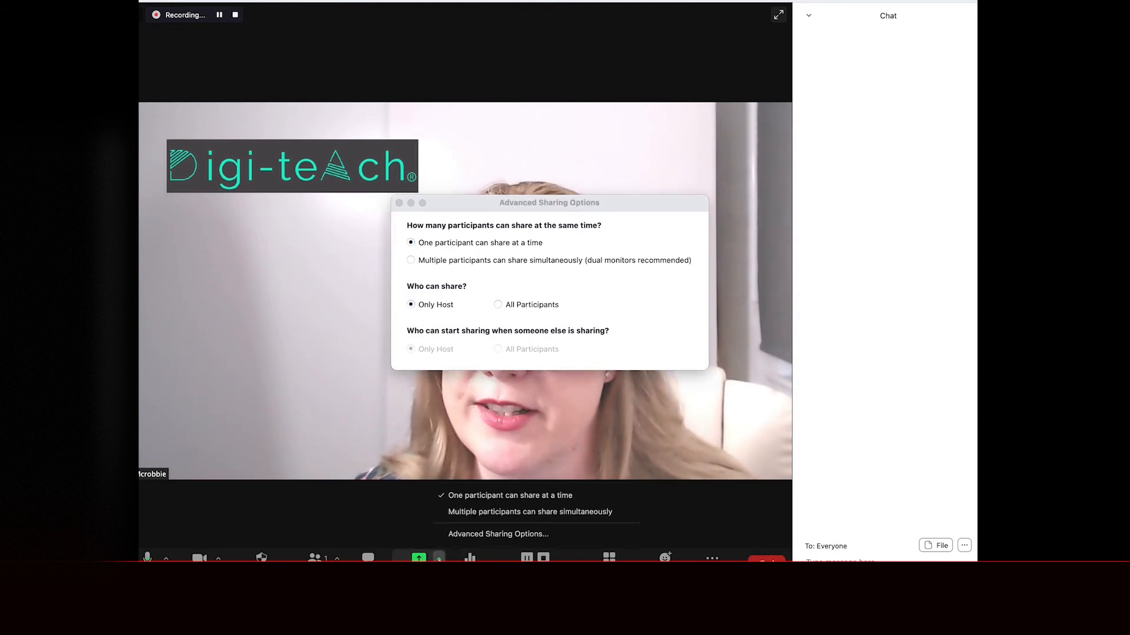
{"action": "left_click", "coordinate": [398, 202]}
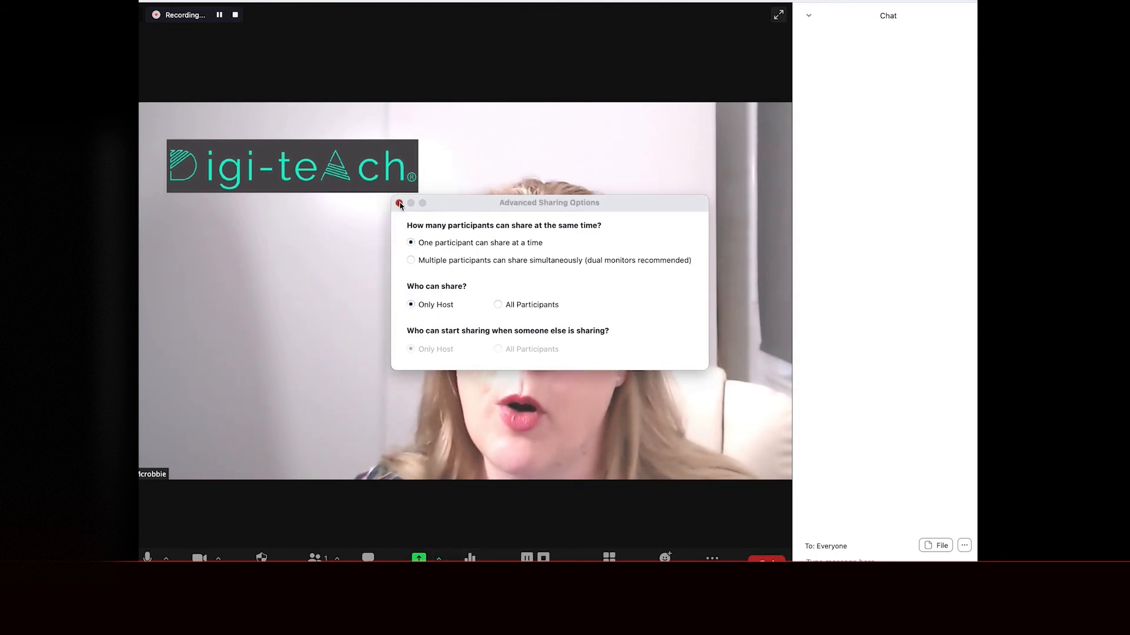
{"action": "left_click", "coordinate": [438, 559]}
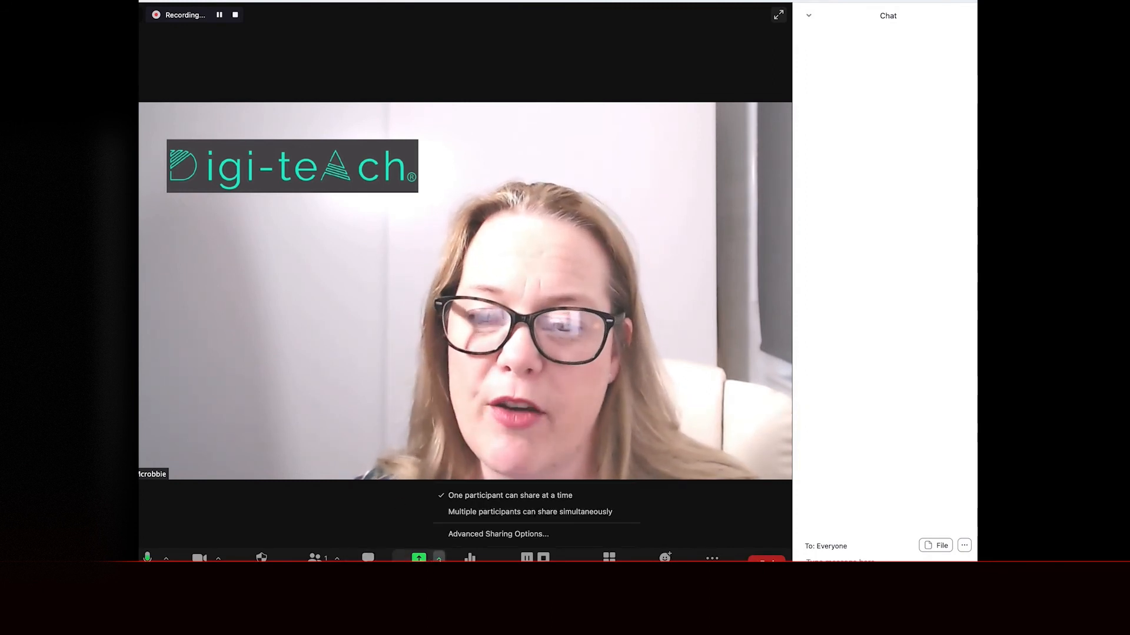
Share a whiteboard in the meeting
{"action": "left_click", "coordinate": [418, 558]}
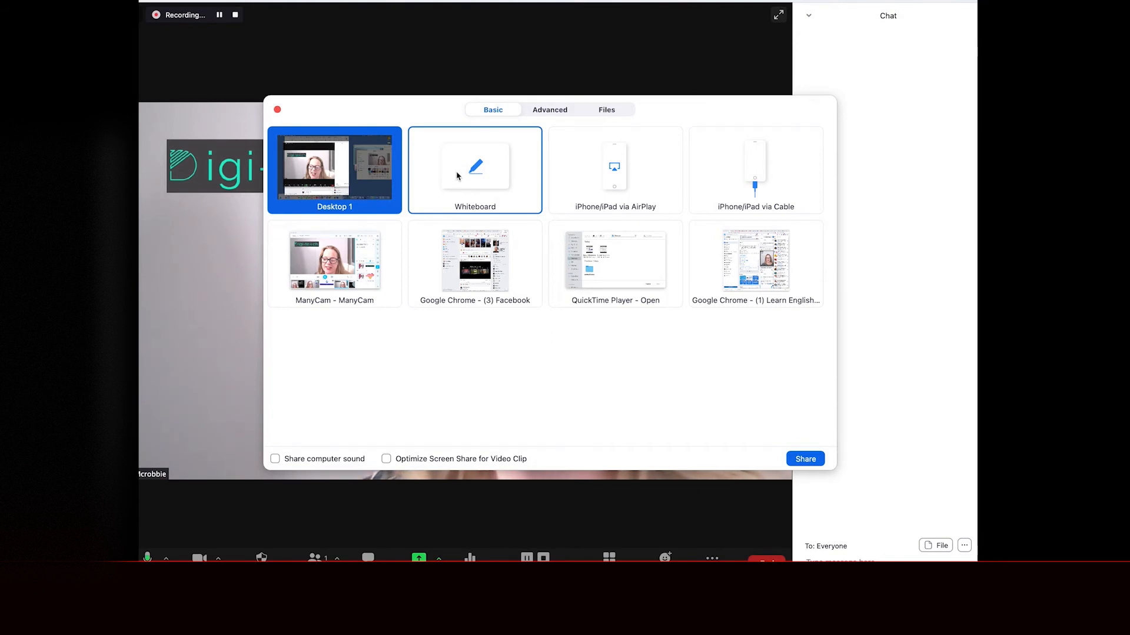
{"action": "left_click", "coordinate": [475, 170]}
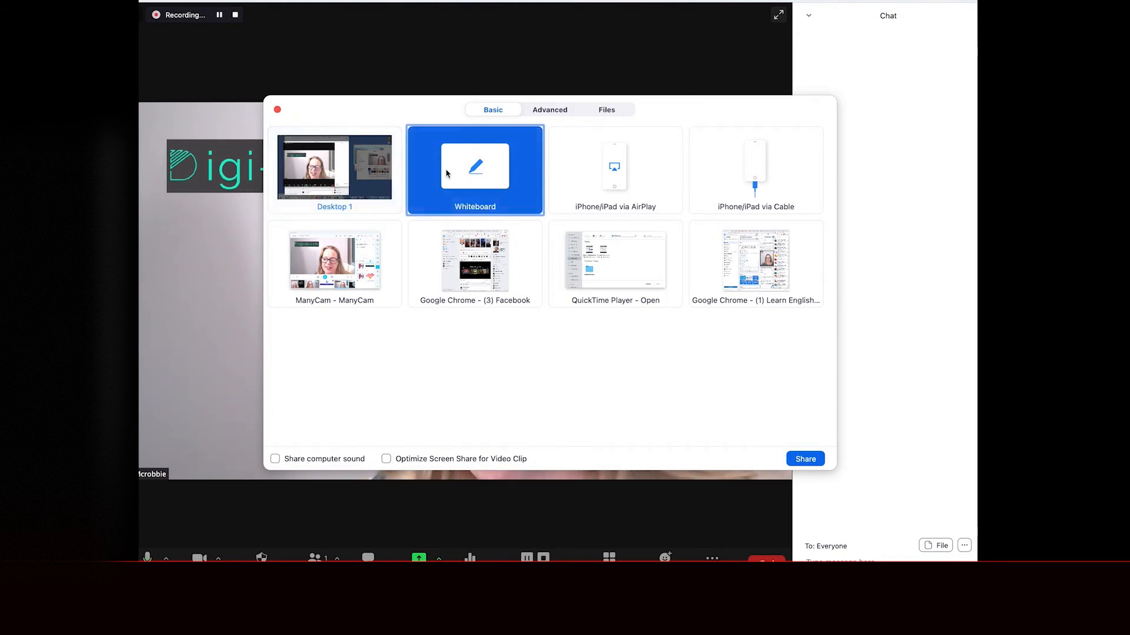
{"action": "left_click", "coordinate": [807, 461]}
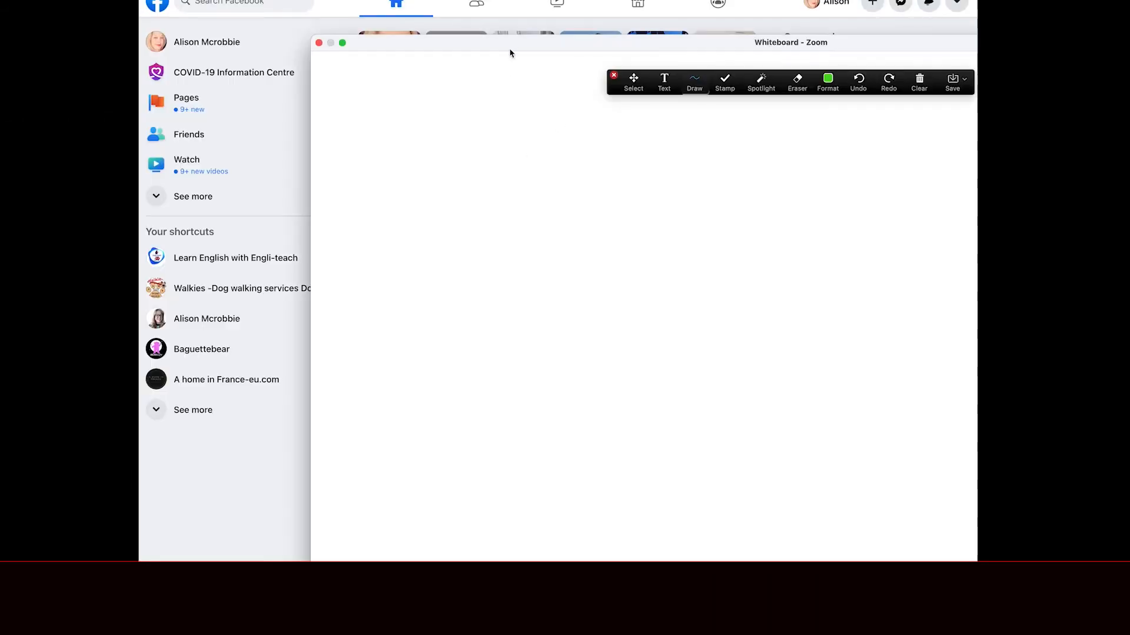
Reposition the whiteboard window and draw a green L-shaped freehand line with a short diagonal line across its corner
{"action": "left_click_drag", "start_coordinate": [534, 46], "coordinate": [352, 0]}
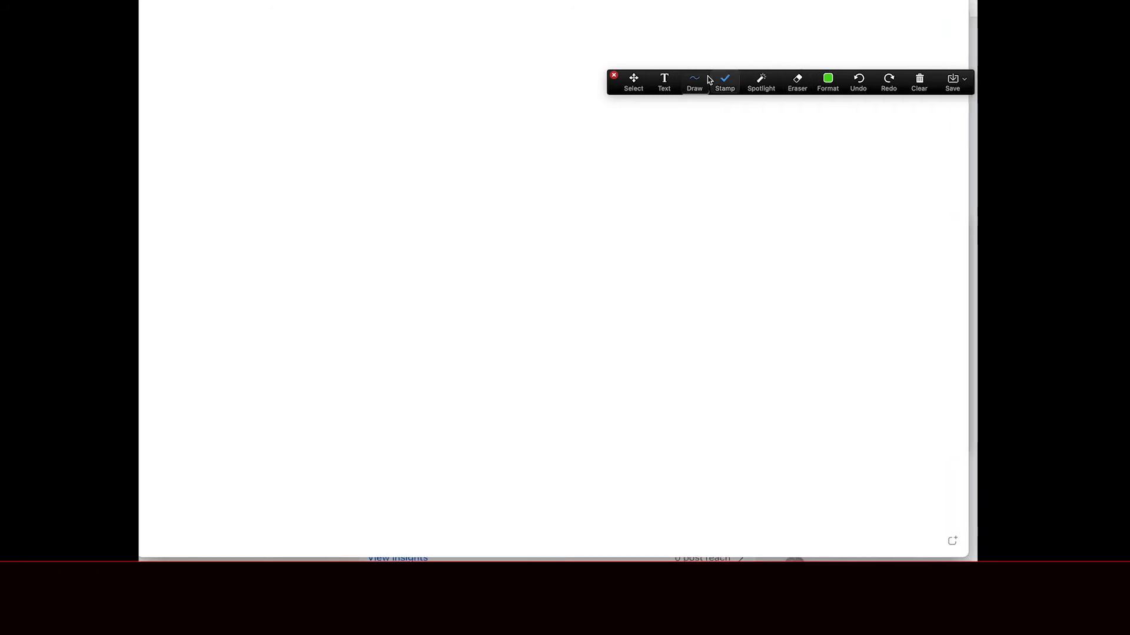
{"action": "mouse_move", "coordinate": [217, 83]}
{"action": "left_mouse_down"}
{"action": "mouse_move", "coordinate": [211, 311]}
{"action": "mouse_move", "coordinate": [408, 359]}
{"action": "mouse_move", "coordinate": [553, 364]}
{"action": "left_mouse_up"}
{"action": "left_click_drag", "start_coordinate": [221, 231], "coordinate": [307, 340]}
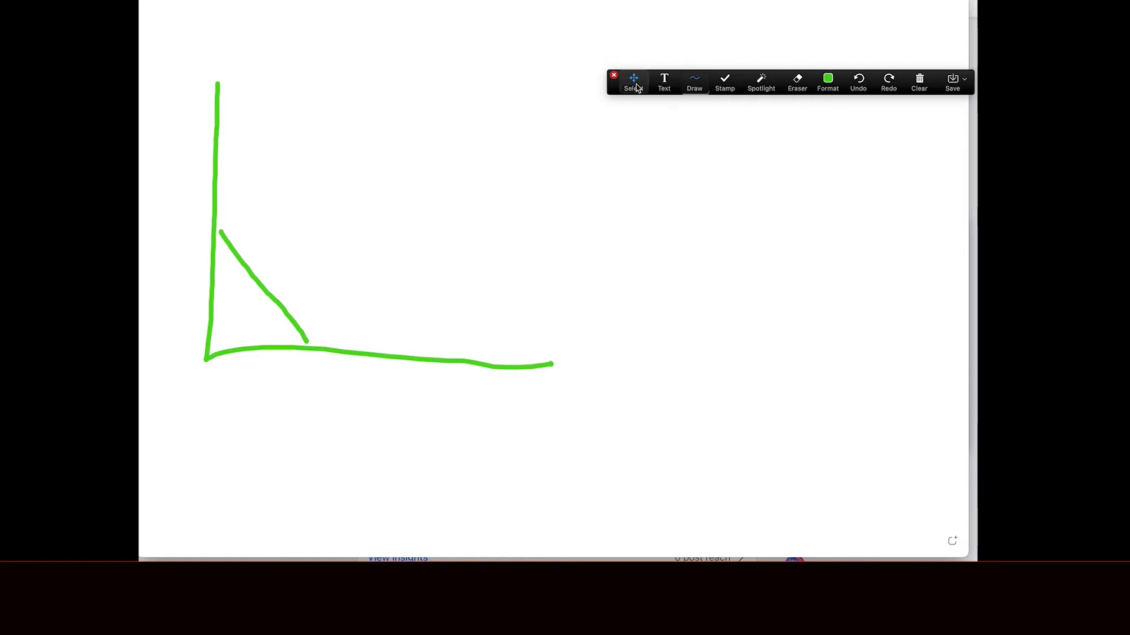
Try the whiteboard's Spotlight and Arrow pointer tools, switching back to Spotlight at the end
{"action": "left_click", "coordinate": [756, 82]}
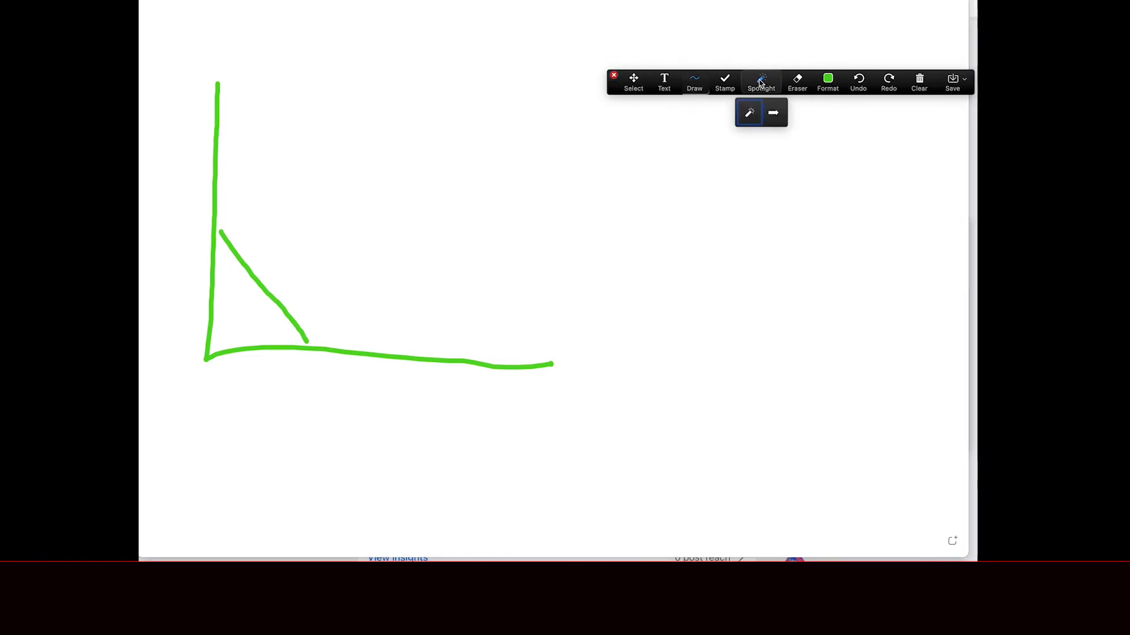
{"action": "left_click", "coordinate": [751, 115]}
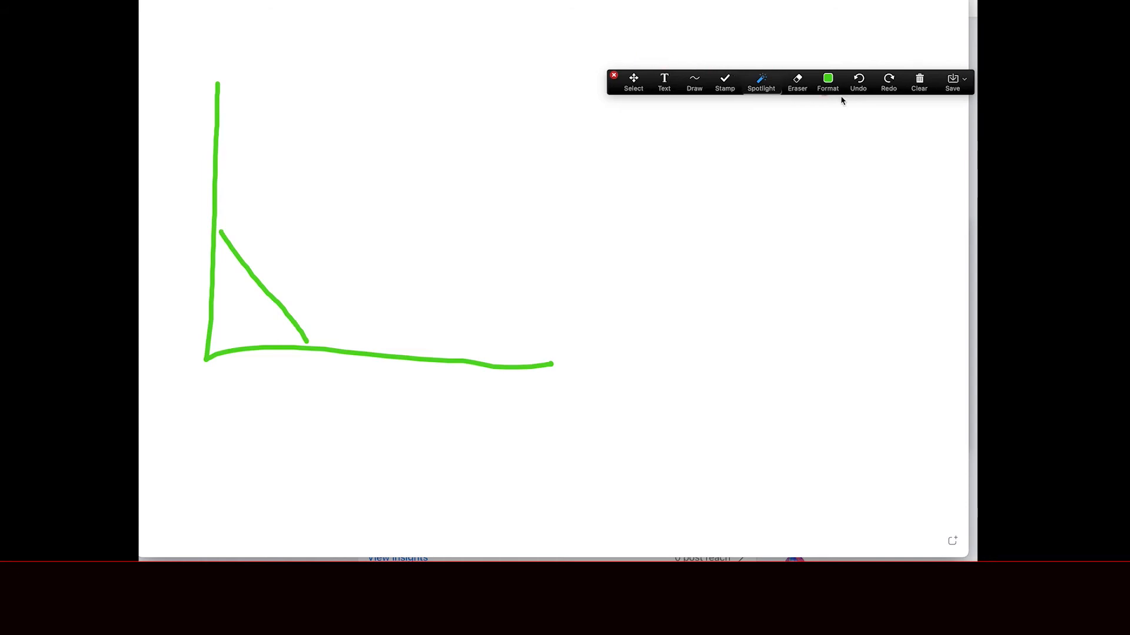
{"action": "left_click", "coordinate": [762, 87]}
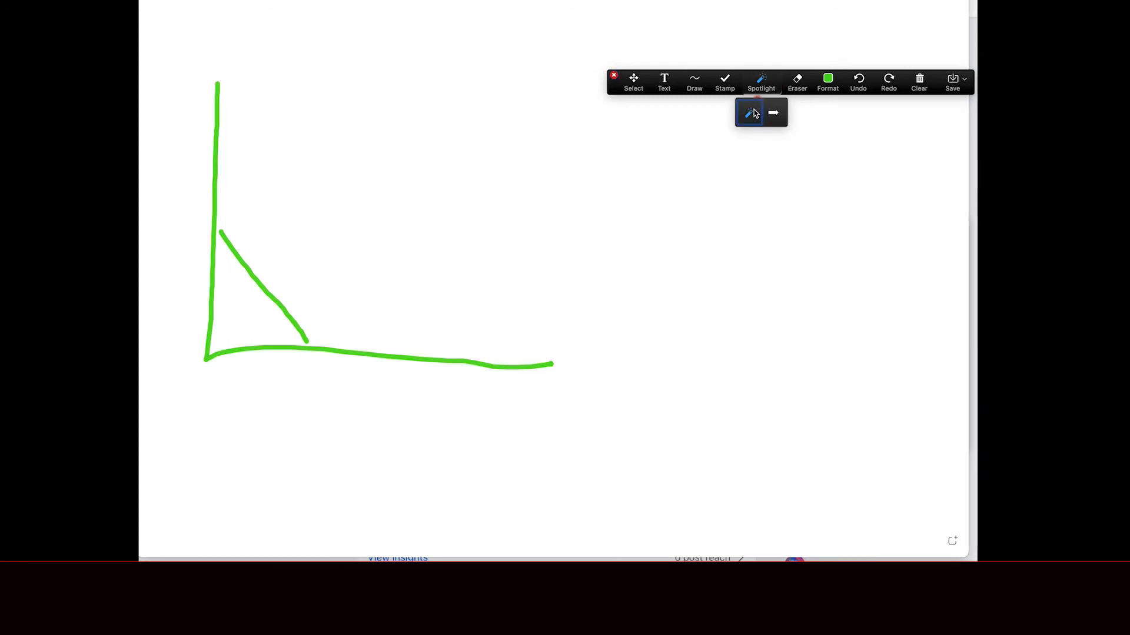
{"action": "left_click", "coordinate": [754, 112]}
{"action": "left_click", "coordinate": [763, 88]}
{"action": "left_click", "coordinate": [772, 113]}
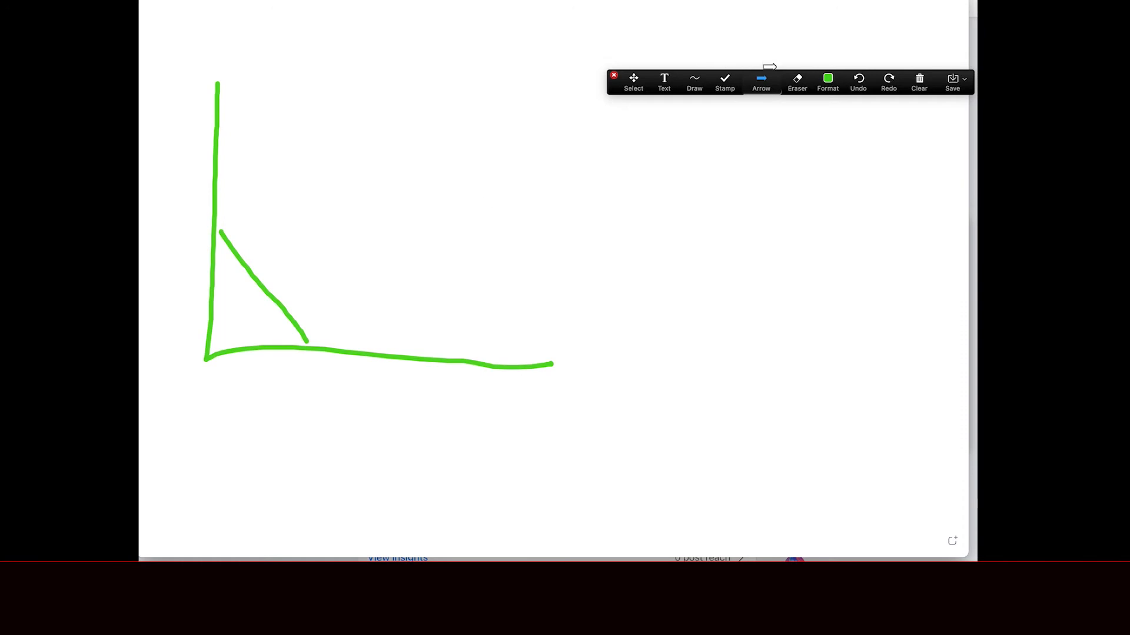
{"action": "left_click", "coordinate": [761, 82]}
{"action": "left_click", "coordinate": [754, 112]}
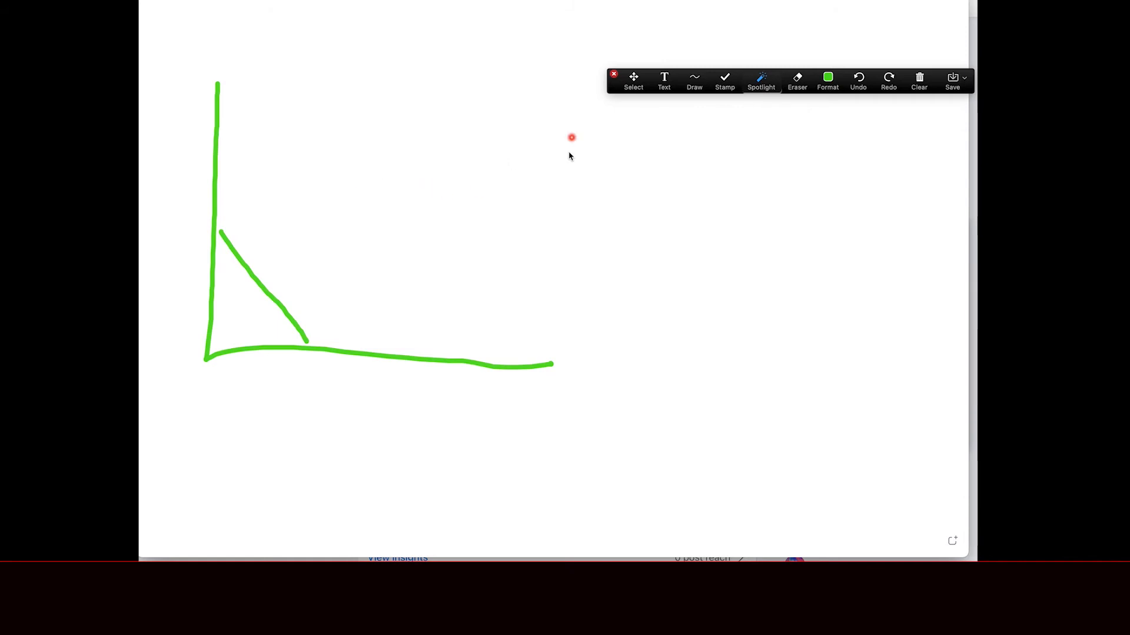
Move the green L-shaped line toward the middle of the whiteboard, clear of the short diagonal line
{"action": "left_click", "coordinate": [632, 84]}
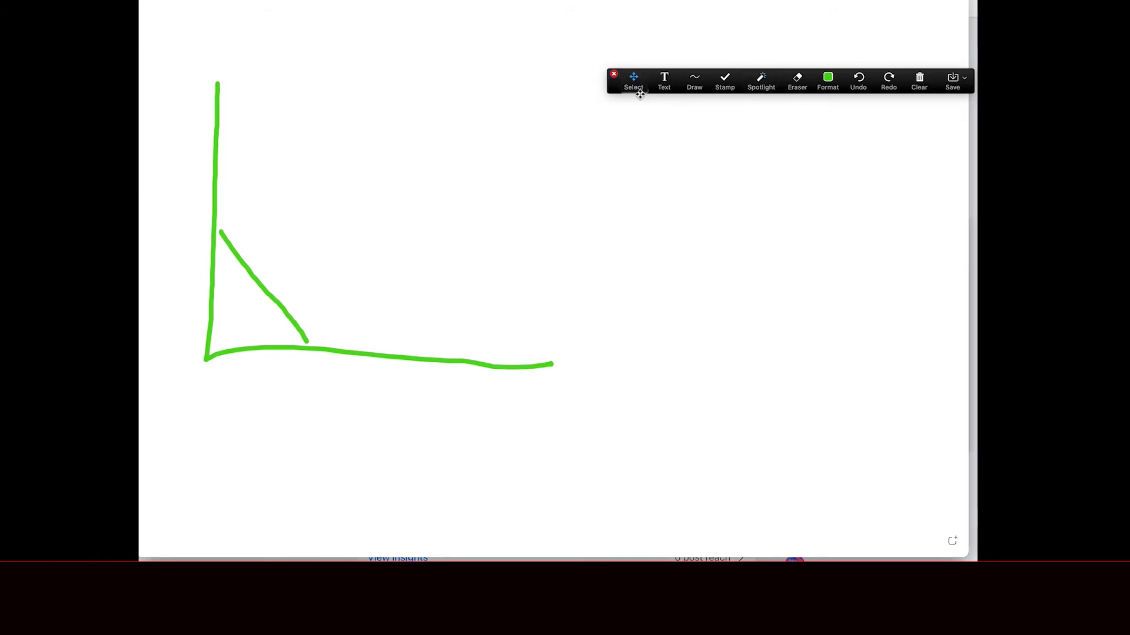
{"action": "left_click", "coordinate": [213, 116]}
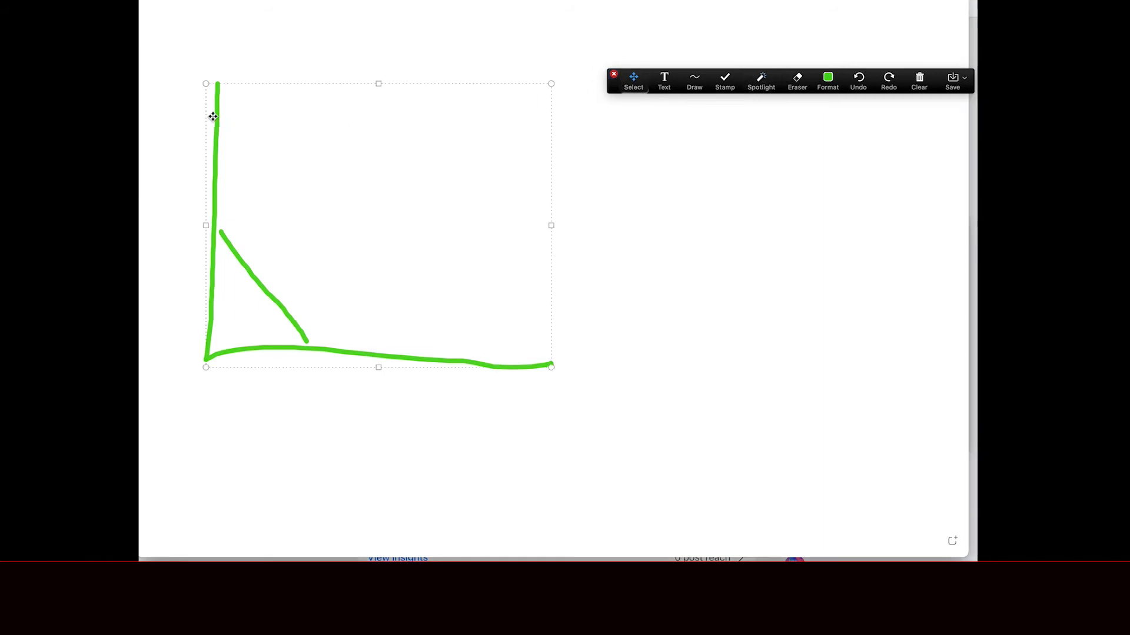
{"action": "mouse_move", "coordinate": [215, 116]}
{"action": "left_mouse_down"}
{"action": "mouse_move", "coordinate": [341, 149]}
{"action": "mouse_move", "coordinate": [363, 136]}
{"action": "mouse_move", "coordinate": [441, 185]}
{"action": "mouse_move", "coordinate": [485, 174]}
{"action": "left_mouse_up"}
Try the Spotlight pointer and move the green L-shaped line back to the whiteboard's left side, around the short diagonal line
{"action": "left_click", "coordinate": [760, 82]}
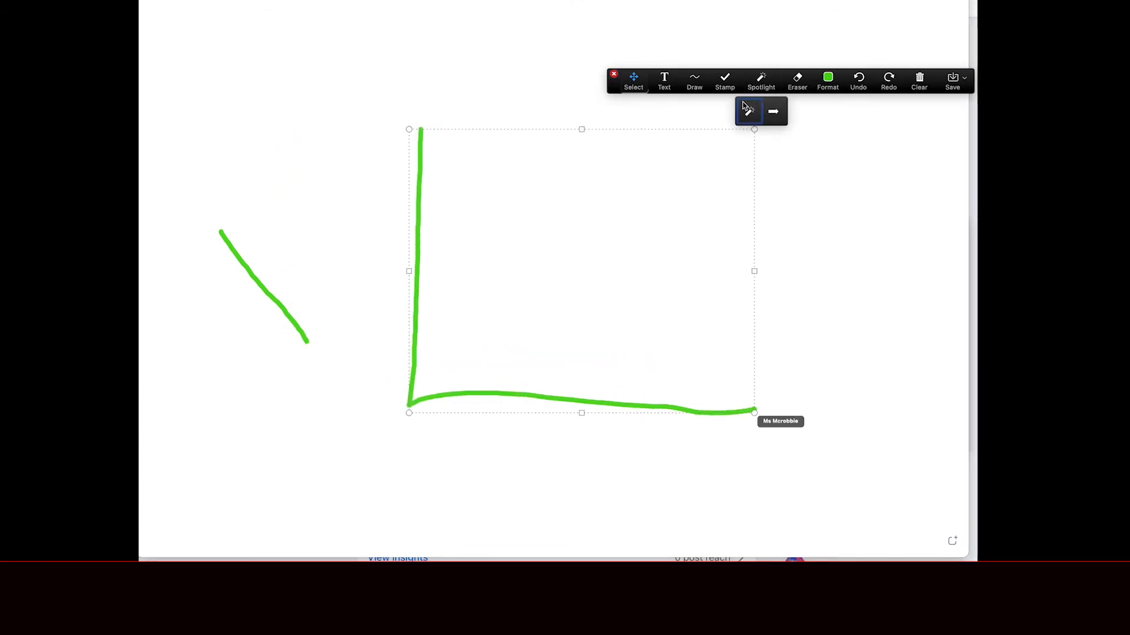
{"action": "left_click", "coordinate": [747, 114]}
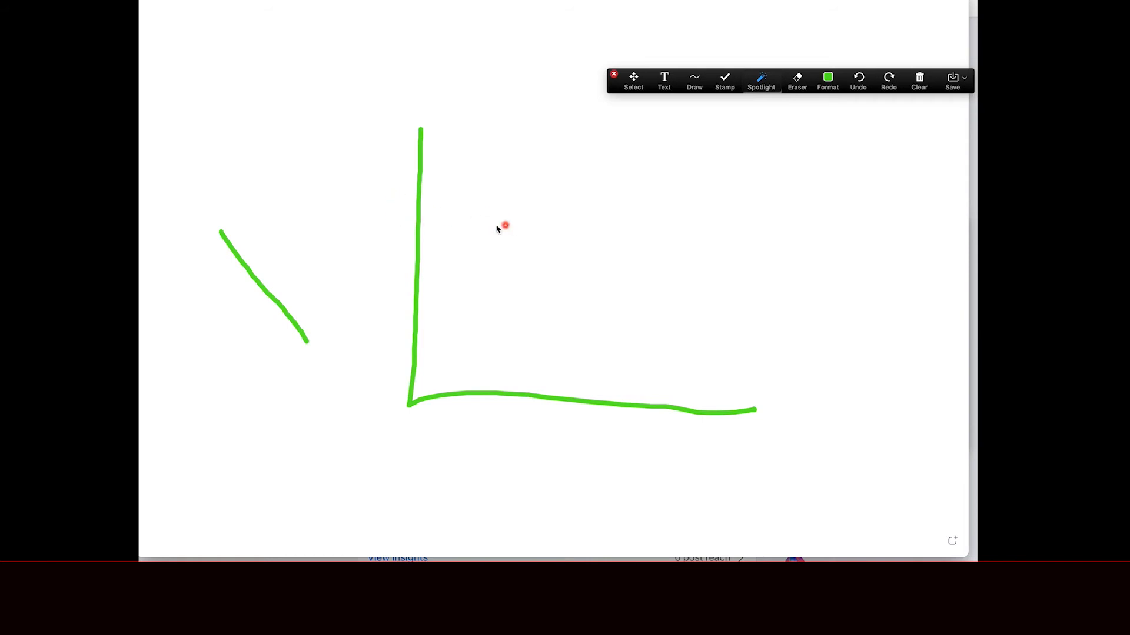
{"action": "left_click", "coordinate": [633, 81]}
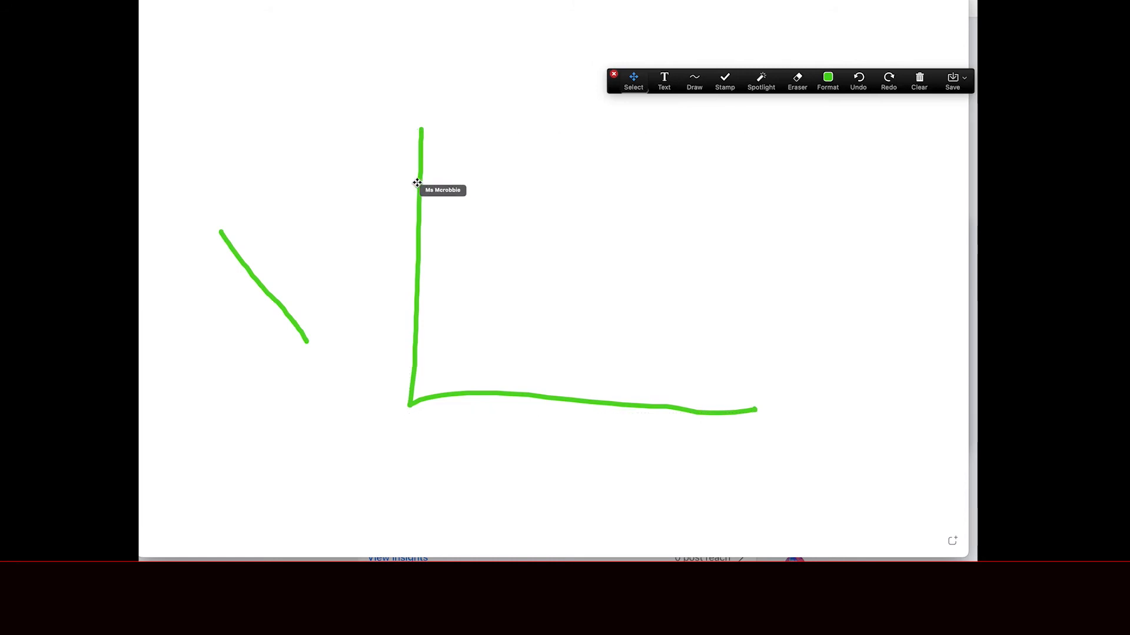
{"action": "mouse_move", "coordinate": [420, 174]}
{"action": "left_mouse_down"}
{"action": "mouse_move", "coordinate": [280, 136]}
{"action": "mouse_move", "coordinate": [177, 156]}
{"action": "left_mouse_up"}
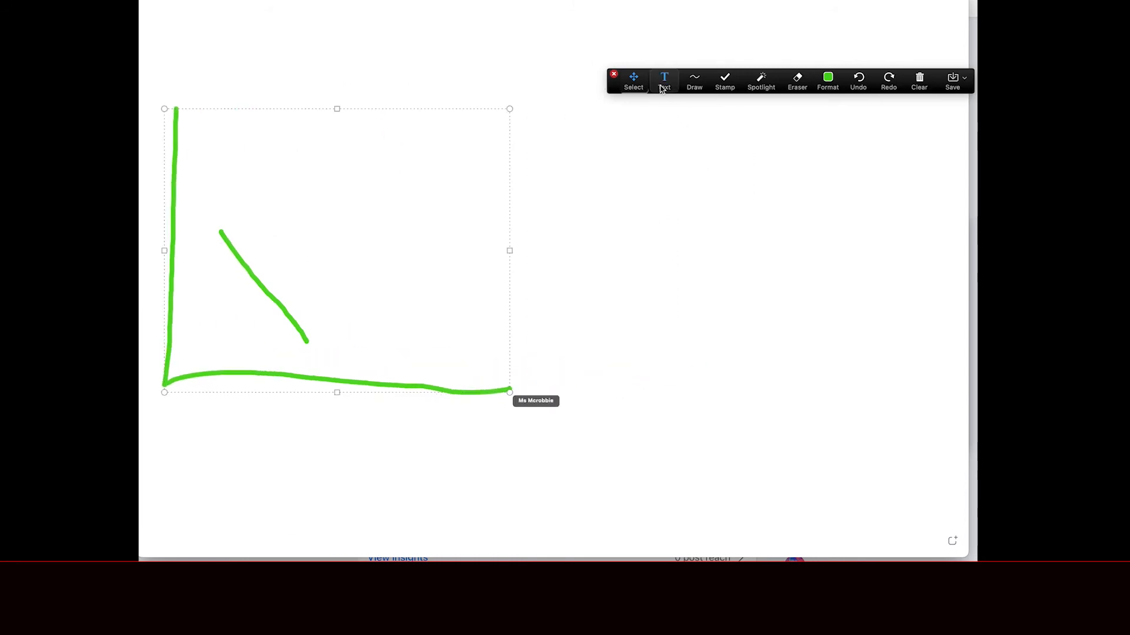
Add the text "Hello" to the whiteboard and draw a semi-transparent green rectangle below it
{"action": "left_click", "coordinate": [664, 81]}
{"action": "left_click", "coordinate": [572, 129]}
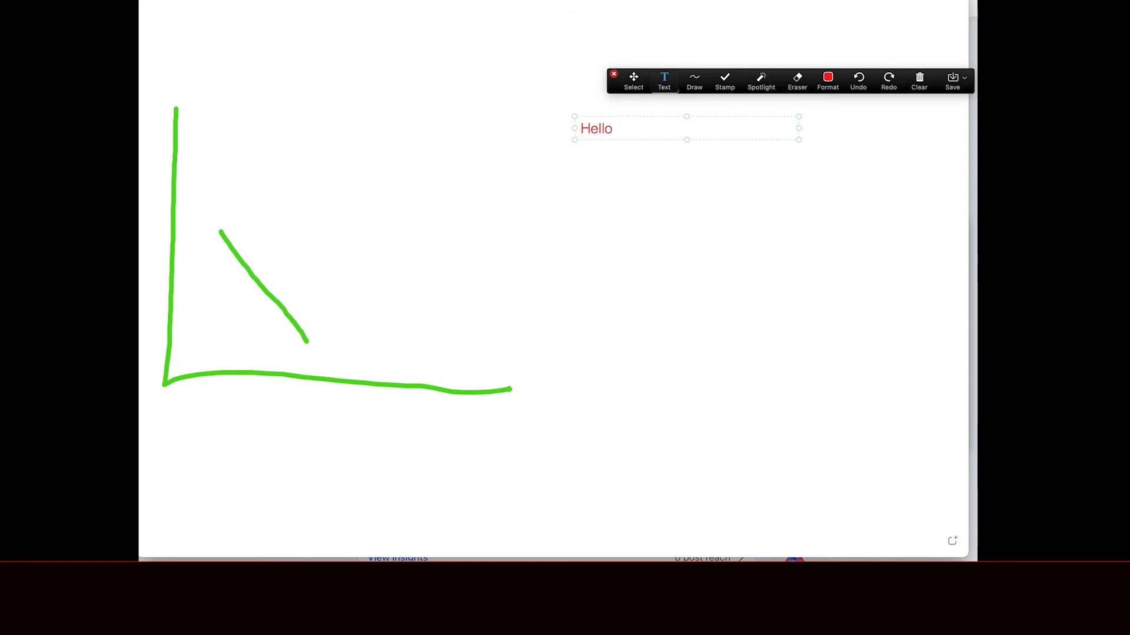
{"action": "left_click", "coordinate": [694, 81]}
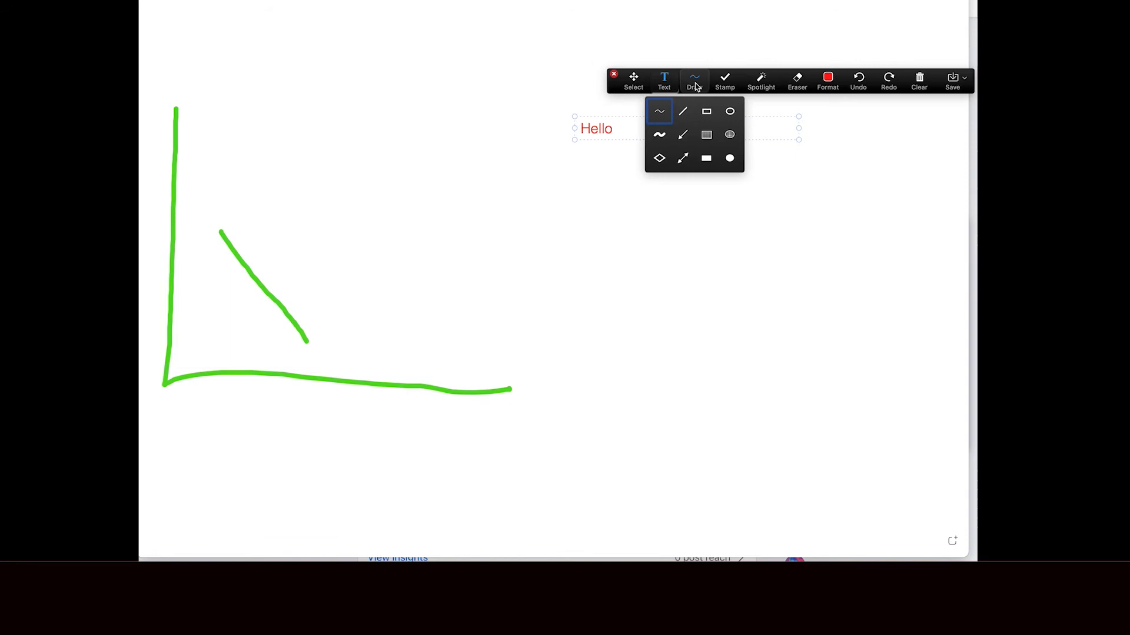
{"action": "left_click", "coordinate": [704, 133]}
{"action": "left_click_drag", "start_coordinate": [379, 185], "coordinate": [610, 295]}
Draw a short wavy green freehand line just right of the rectangle
{"action": "left_click", "coordinate": [694, 82]}
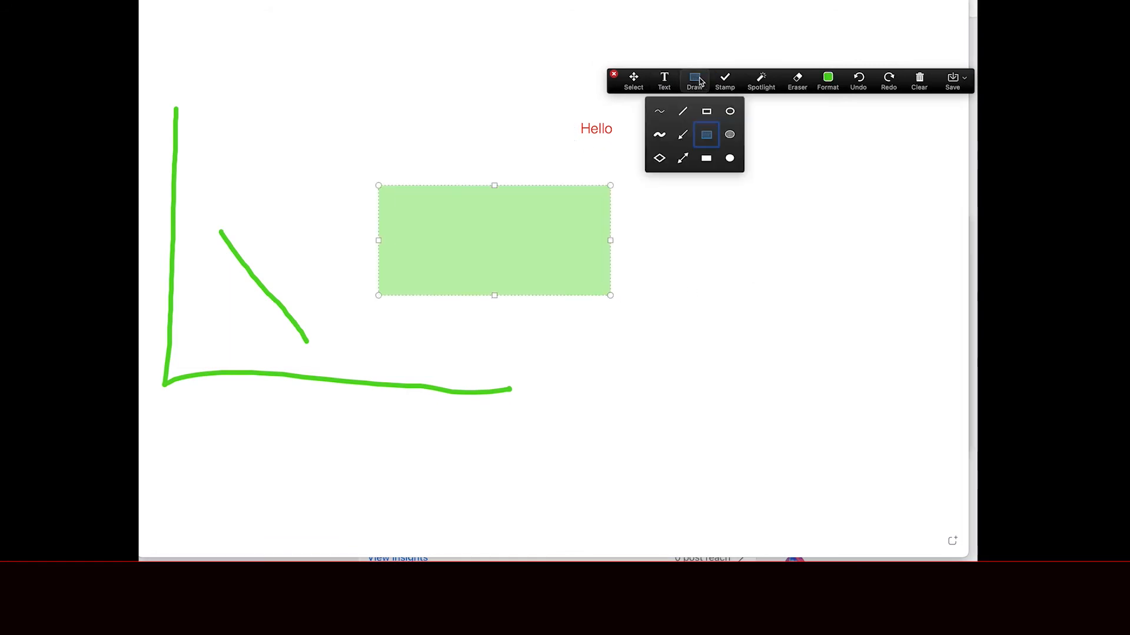
{"action": "left_click", "coordinate": [658, 117]}
{"action": "mouse_move", "coordinate": [625, 216]}
{"action": "left_mouse_down"}
{"action": "mouse_move", "coordinate": [634, 198]}
{"action": "mouse_move", "coordinate": [743, 185]}
{"action": "left_mouse_up"}
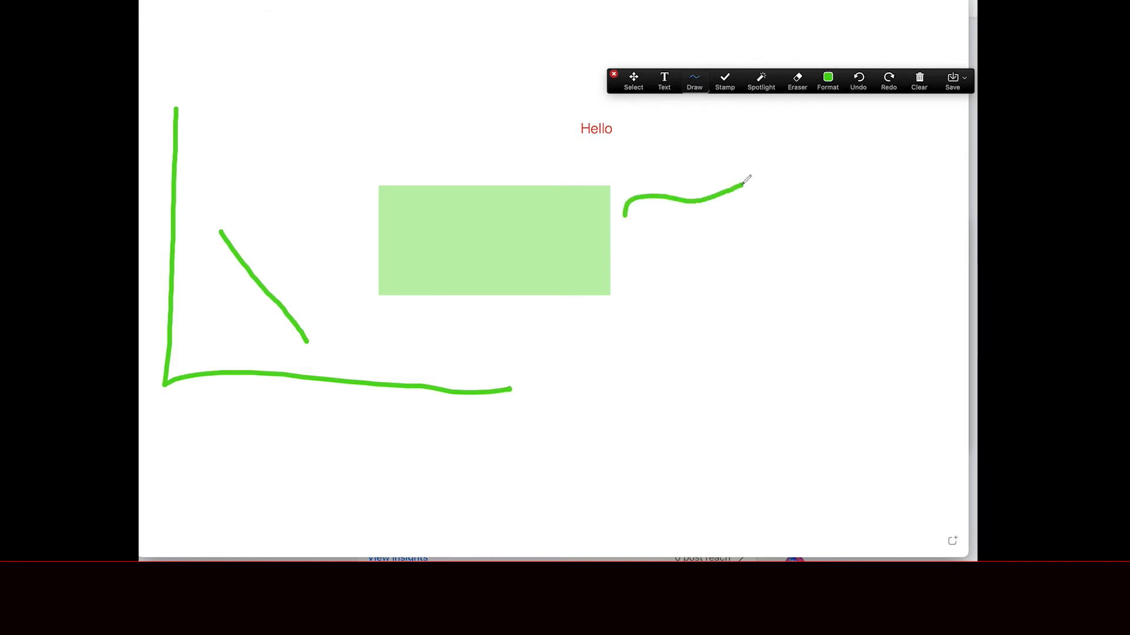
Stamp four red hearts in a column above the rectangle and one more to their right
{"action": "left_click", "coordinate": [697, 84]}
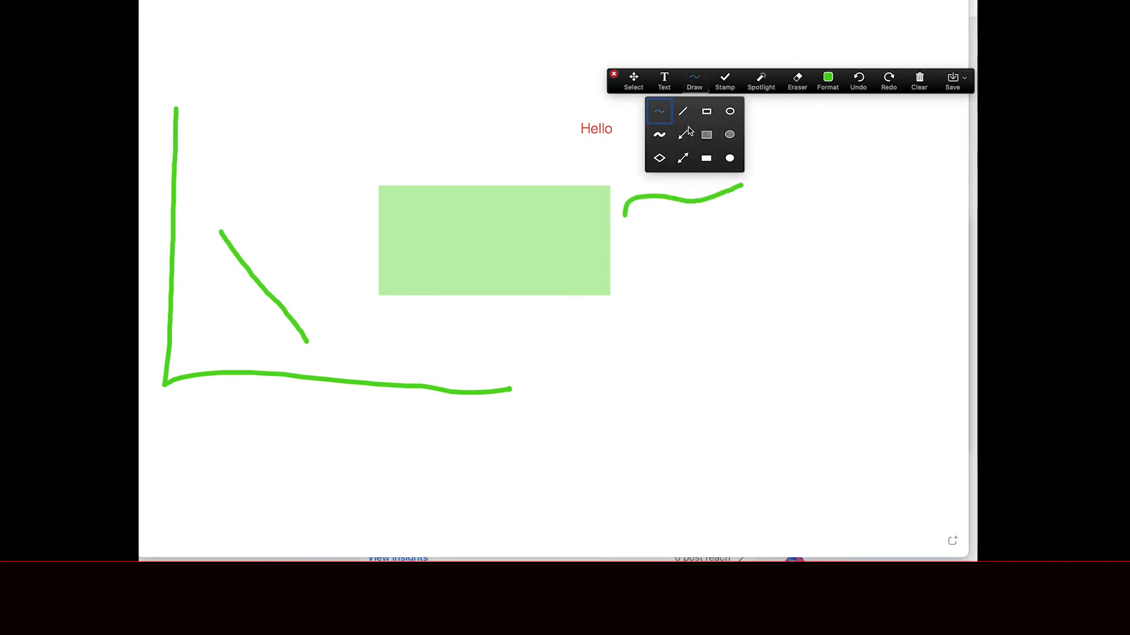
{"action": "left_click", "coordinate": [725, 82]}
{"action": "left_click", "coordinate": [724, 83]}
{"action": "left_click", "coordinate": [726, 136]}
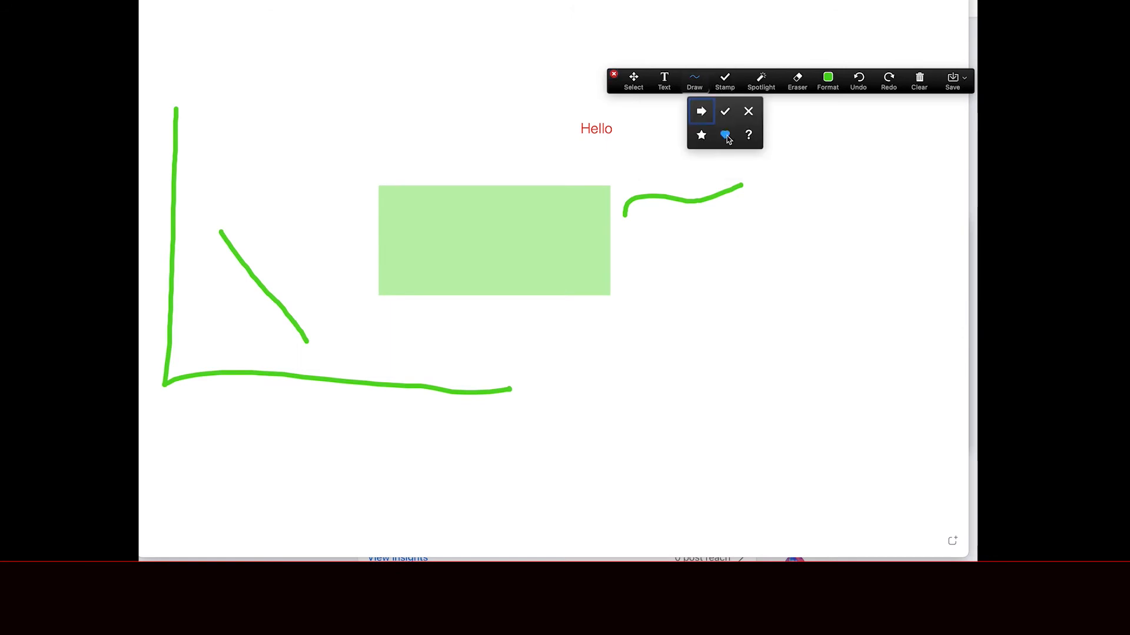
{"action": "left_click", "coordinate": [417, 117]}
{"action": "left_click", "coordinate": [419, 130]}
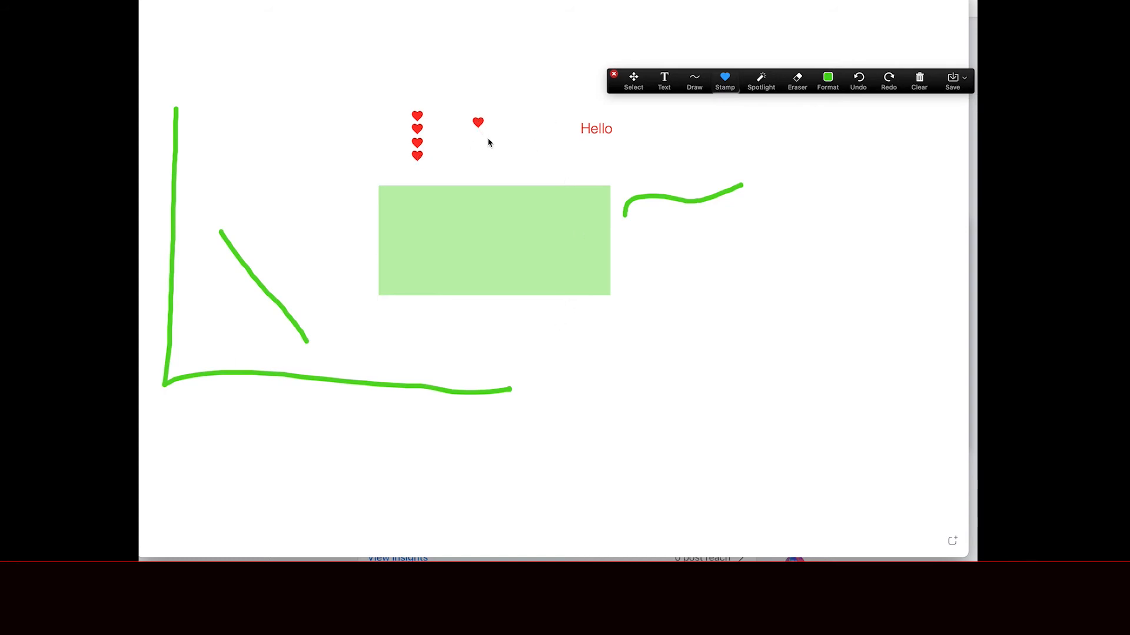
Stamp four stars in a slanted column left of the hearts and two more above the hearts
{"action": "left_click", "coordinate": [730, 88]}
{"action": "left_click", "coordinate": [701, 133]}
{"action": "left_click", "coordinate": [381, 70]}
{"action": "left_click", "coordinate": [378, 86]}
{"action": "left_click", "coordinate": [373, 101]}
{"action": "left_click", "coordinate": [366, 119]}
{"action": "left_click", "coordinate": [402, 59]}
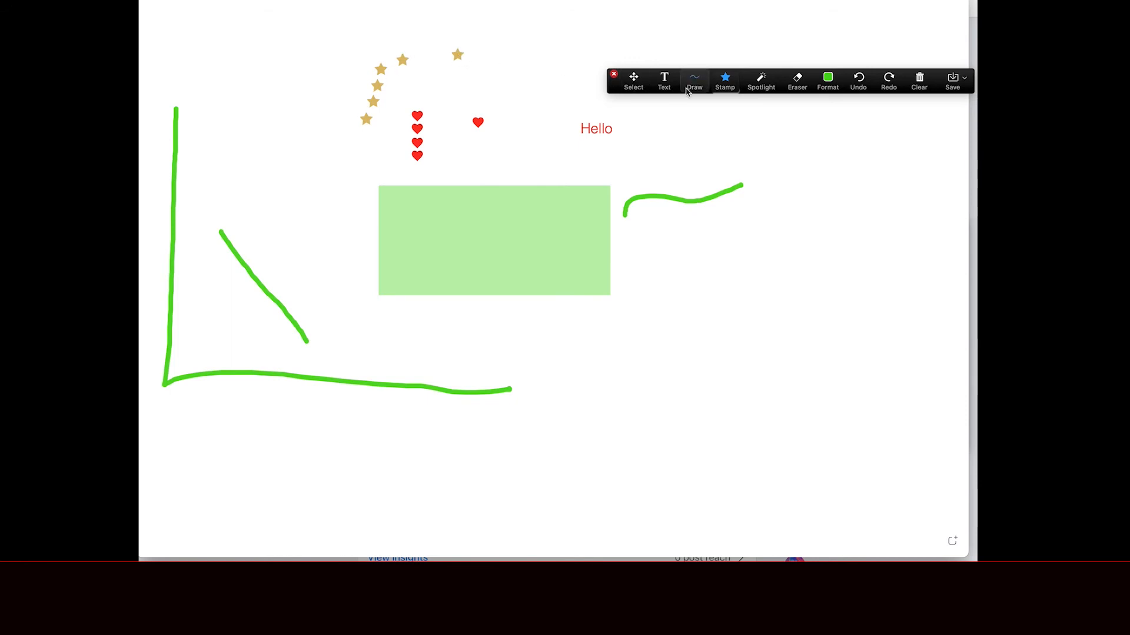
Select the question mark stamp without placing it, and erase the stars, hearts, "Hello" text and wavy line
{"action": "left_click", "coordinate": [726, 82]}
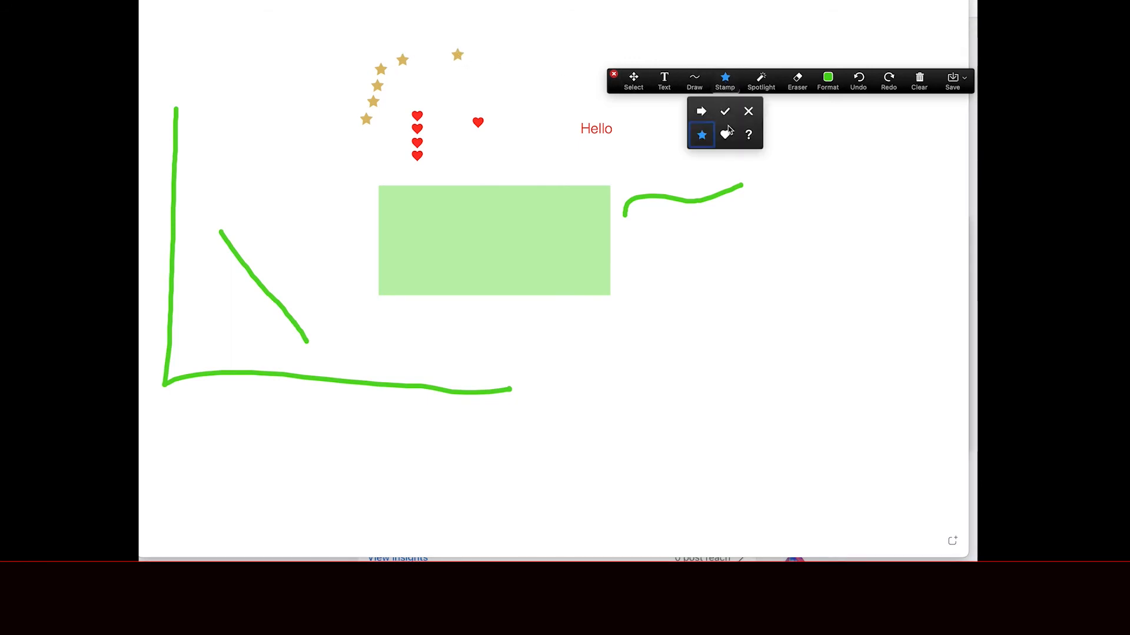
{"action": "left_click", "coordinate": [748, 136]}
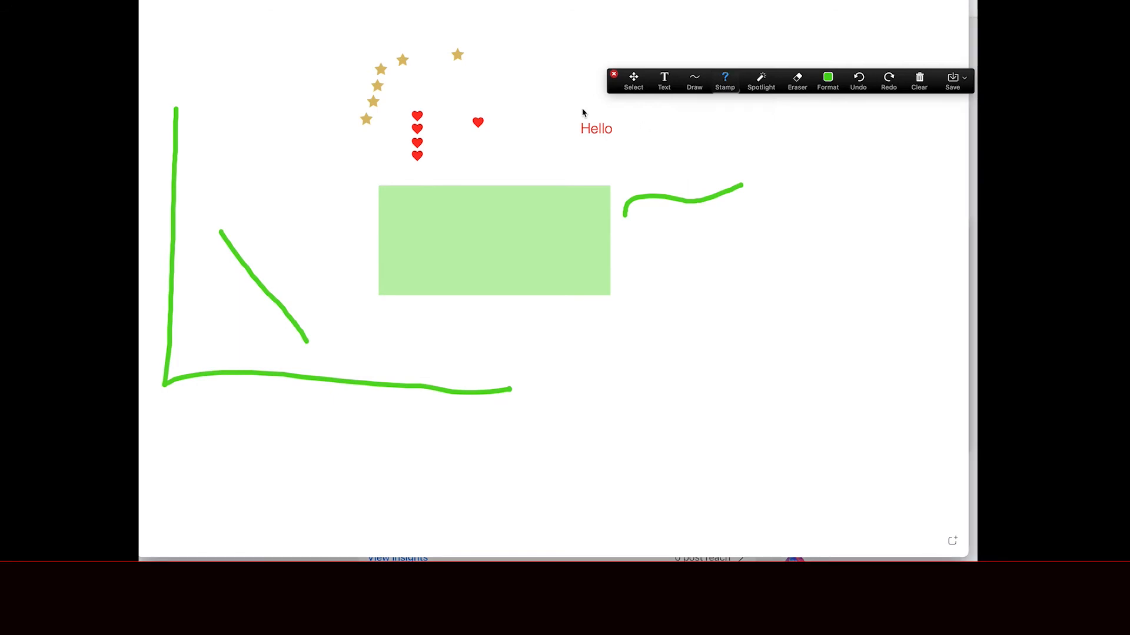
{"action": "left_click", "coordinate": [758, 83]}
{"action": "left_click", "coordinate": [790, 84]}
{"action": "mouse_move", "coordinate": [515, 83]}
{"action": "left_mouse_down"}
{"action": "mouse_move", "coordinate": [522, 94]}
{"action": "mouse_move", "coordinate": [449, 139]}
{"action": "mouse_move", "coordinate": [404, 125]}
{"action": "mouse_move", "coordinate": [360, 65]}
{"action": "mouse_move", "coordinate": [451, 119]}
{"action": "mouse_move", "coordinate": [434, 94]}
{"action": "mouse_move", "coordinate": [398, 78]}
{"action": "mouse_move", "coordinate": [456, 106]}
{"action": "mouse_move", "coordinate": [625, 126]}
{"action": "left_mouse_up"}
{"action": "left_click_drag", "start_coordinate": [692, 191], "coordinate": [820, 114]}
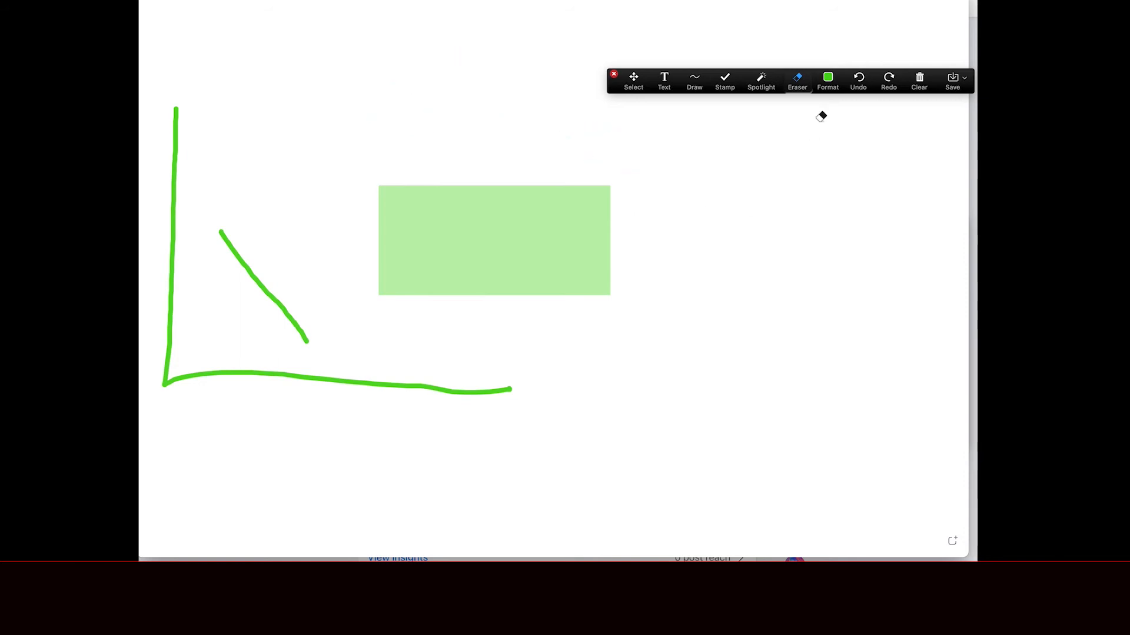
Review the whiteboard's Format options, including the font sizes, and the file formats for saving it
{"action": "left_click", "coordinate": [828, 83]}
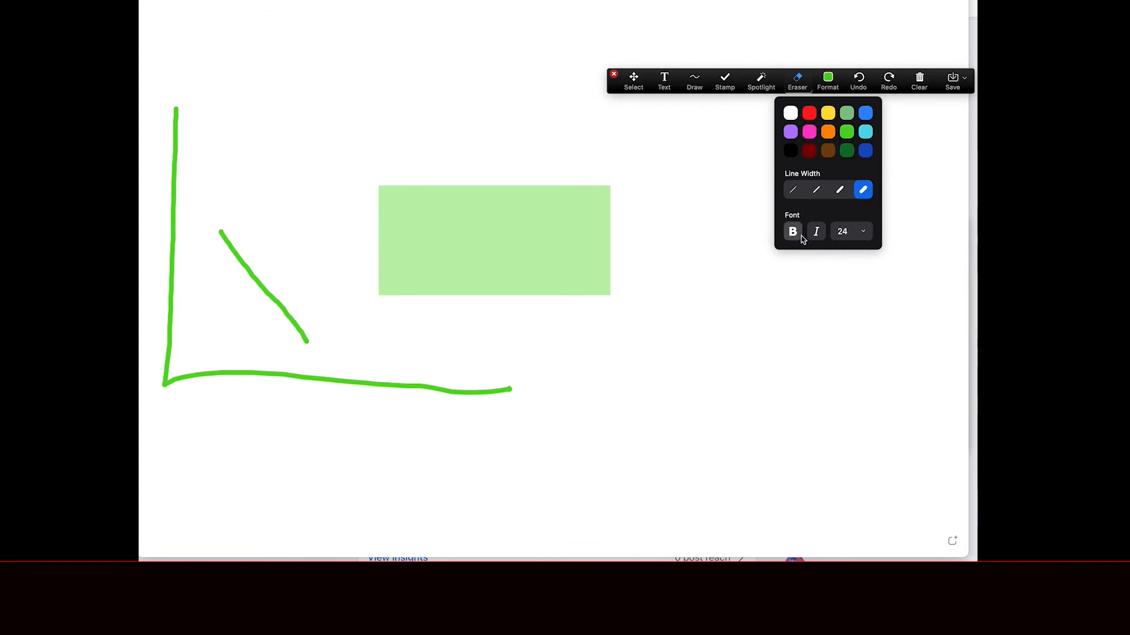
{"action": "left_click", "coordinate": [864, 233]}
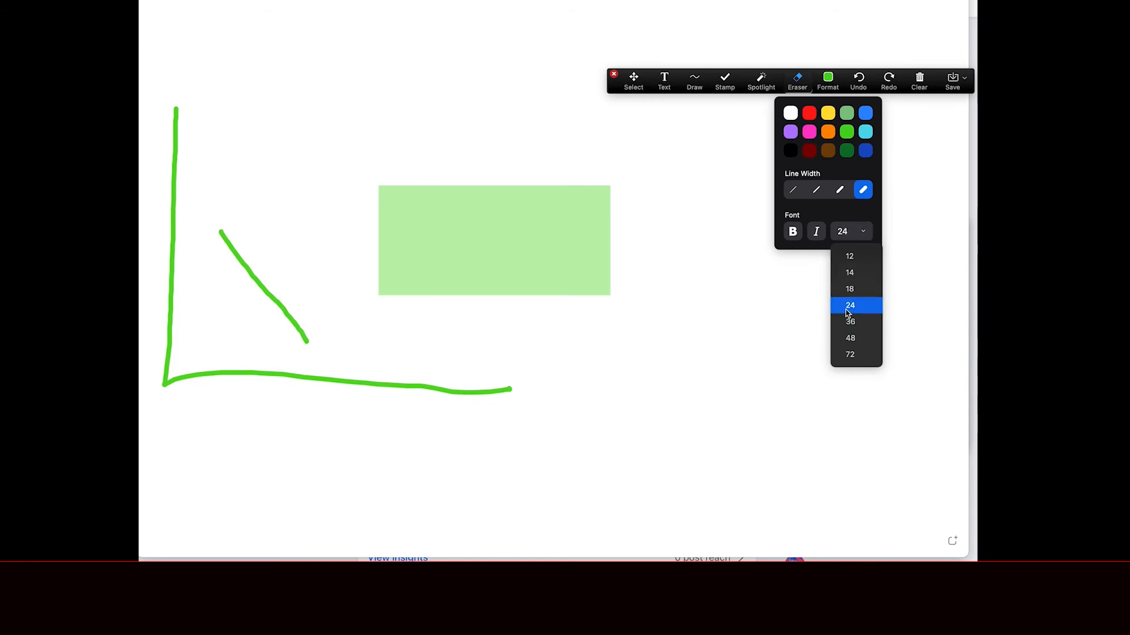
{"action": "left_click", "coordinate": [714, 212]}
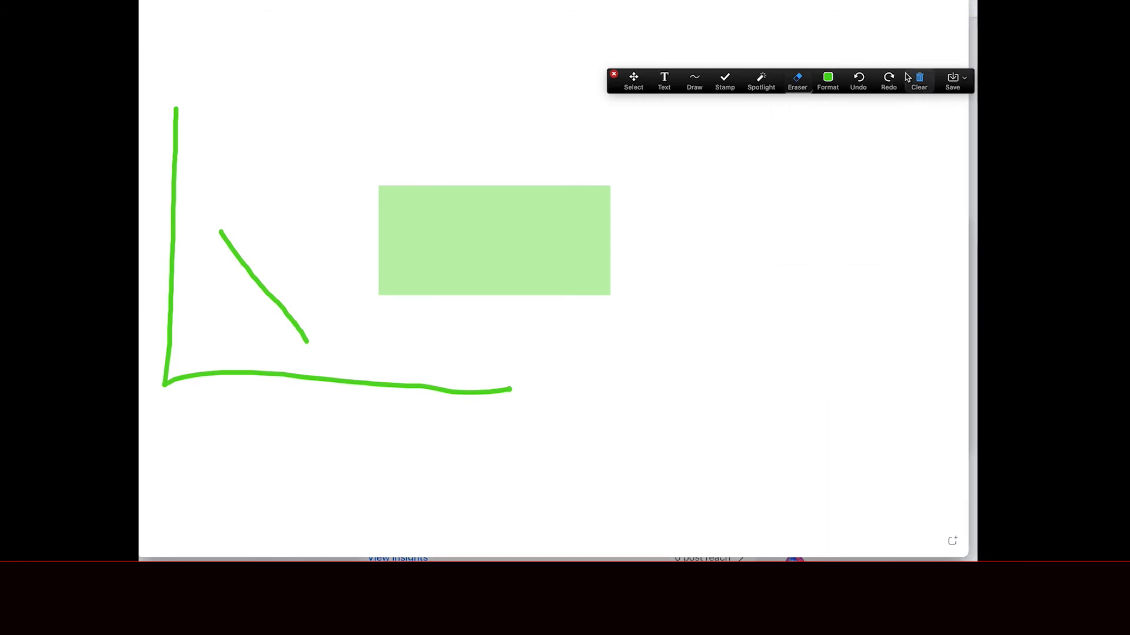
{"action": "left_click", "coordinate": [963, 81]}
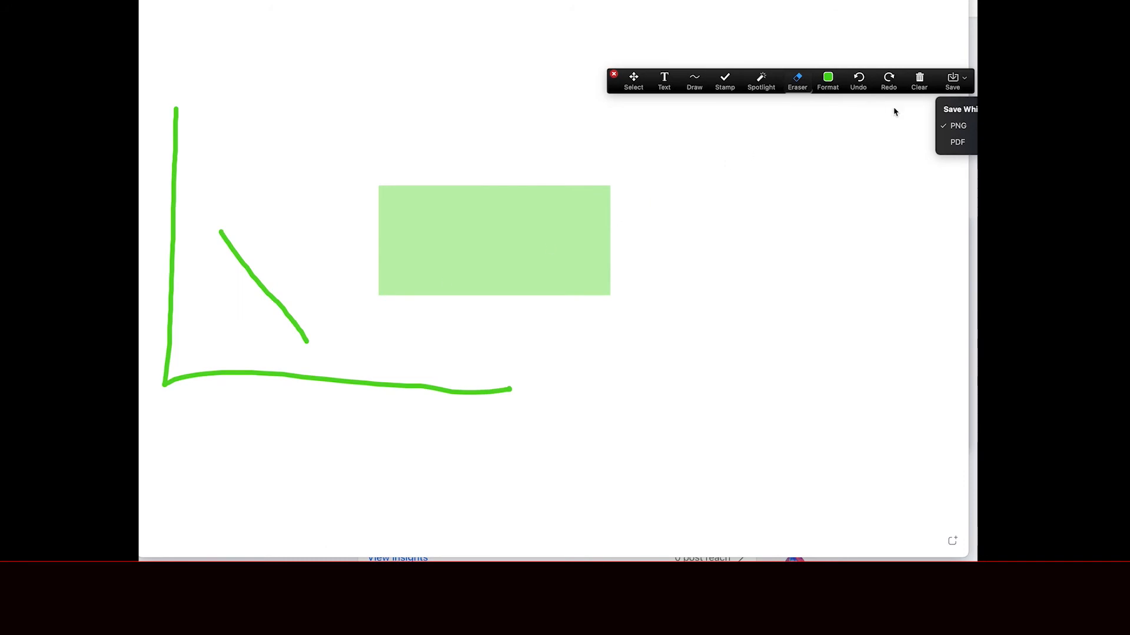
{"action": "left_click", "coordinate": [429, 60]}
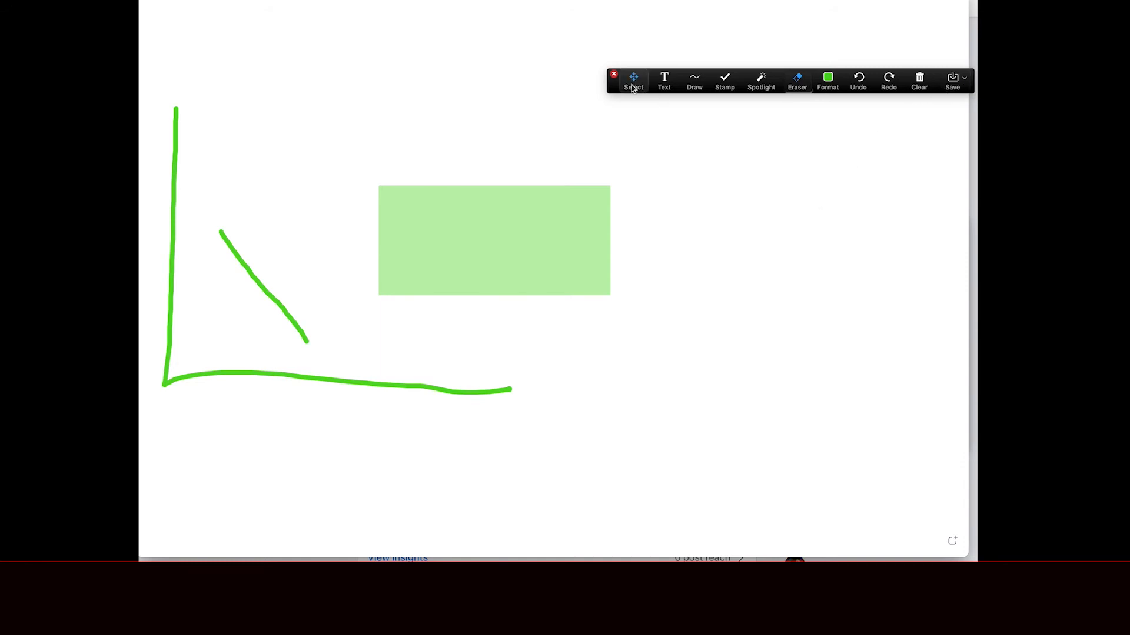
Close the annotation toolbar and try to share an iPhone/iPad screen via AirPlay, declining the plugin installation
{"action": "left_click", "coordinate": [614, 76]}
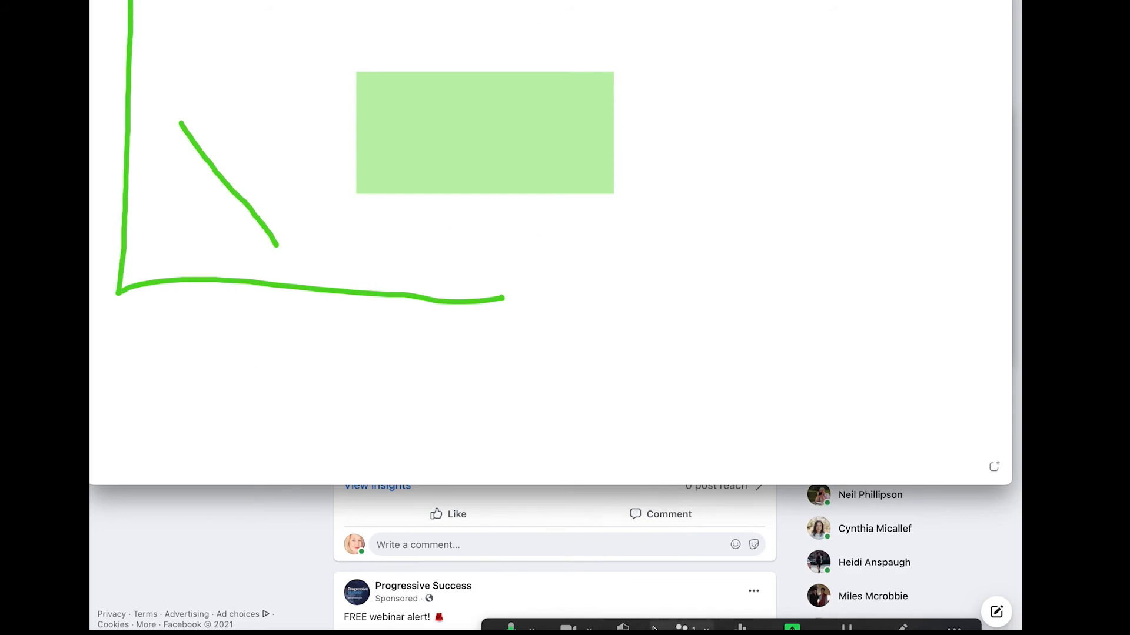
{"action": "left_click", "coordinate": [792, 628]}
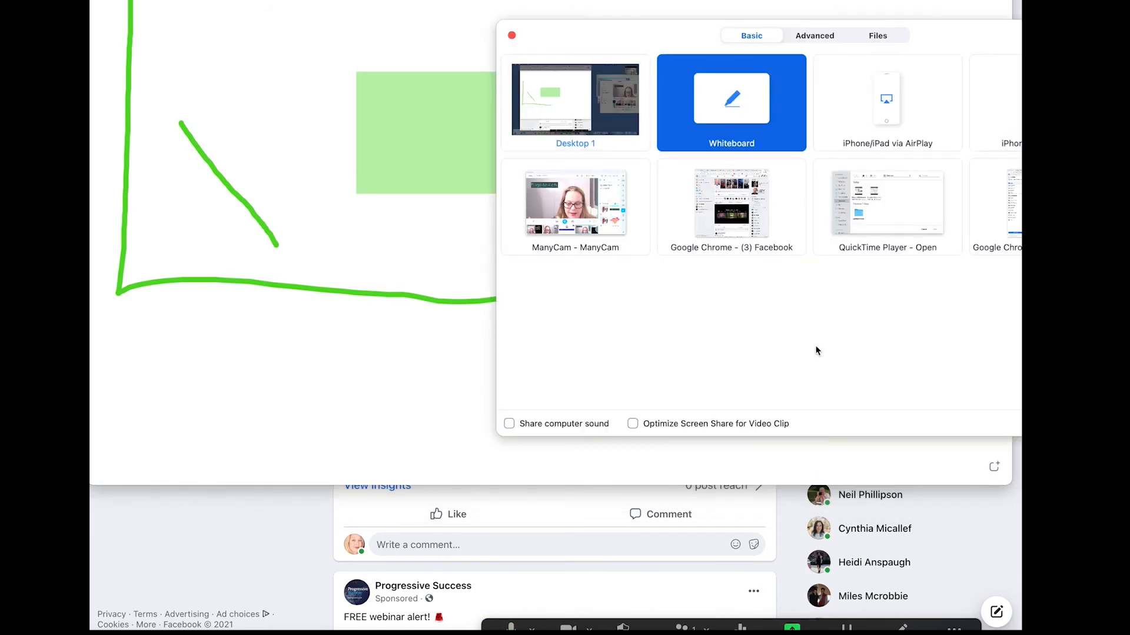
{"action": "left_click", "coordinate": [845, 103]}
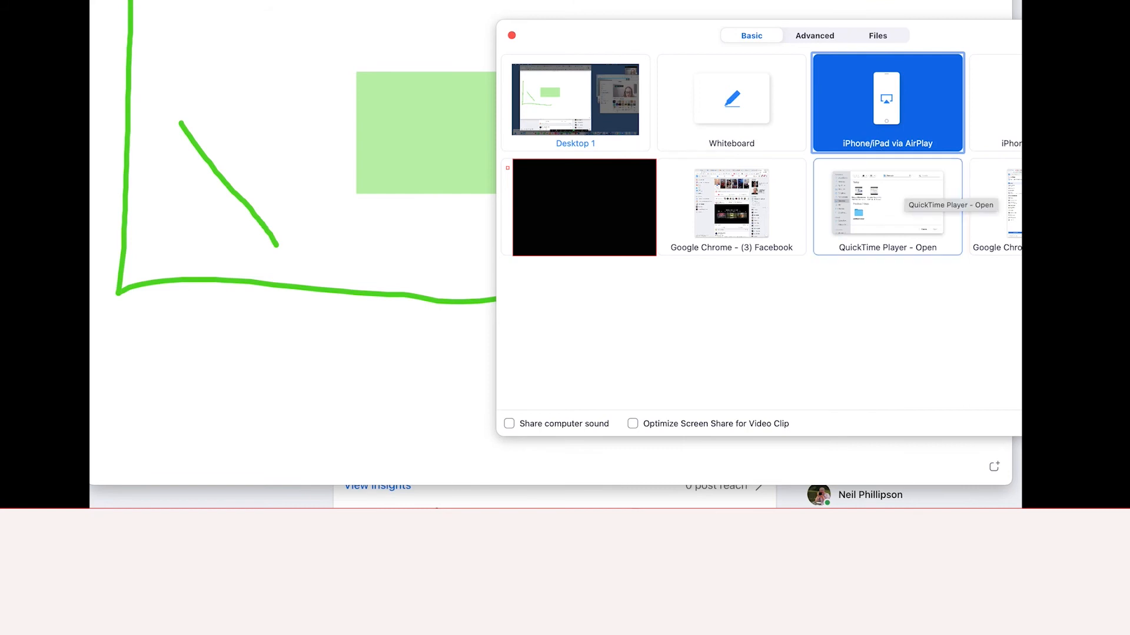
{"action": "left_click", "coordinate": [1099, 423]}
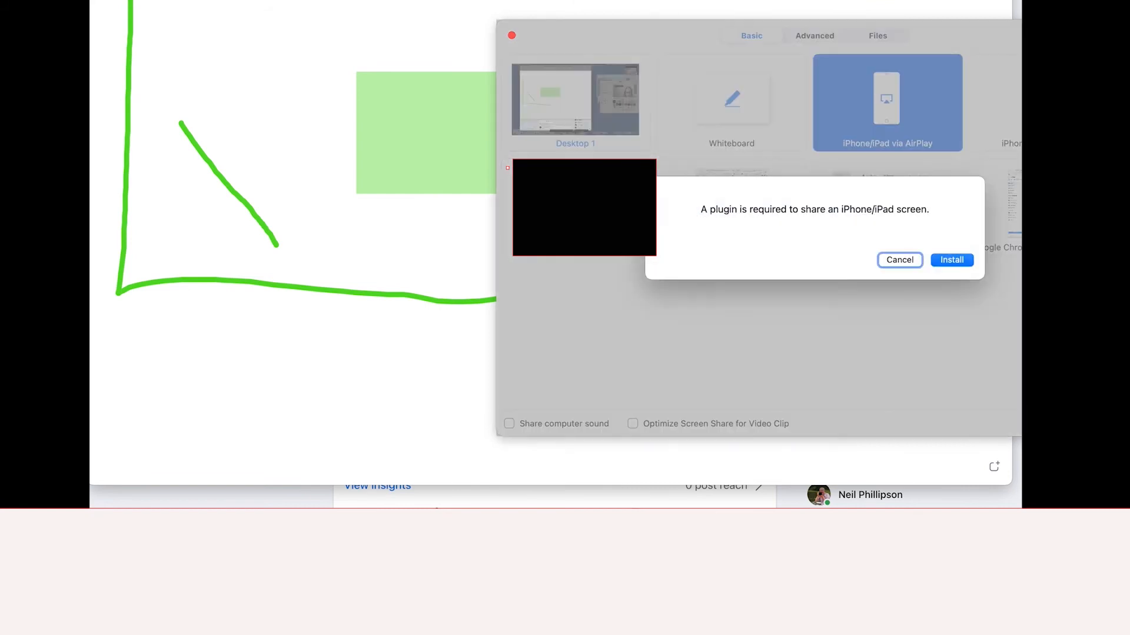
{"action": "left_click", "coordinate": [905, 260]}
Reposition the share selection window and share the ManyCam window in the meeting
{"action": "left_click_drag", "start_coordinate": [683, 31], "coordinate": [457, 0]}
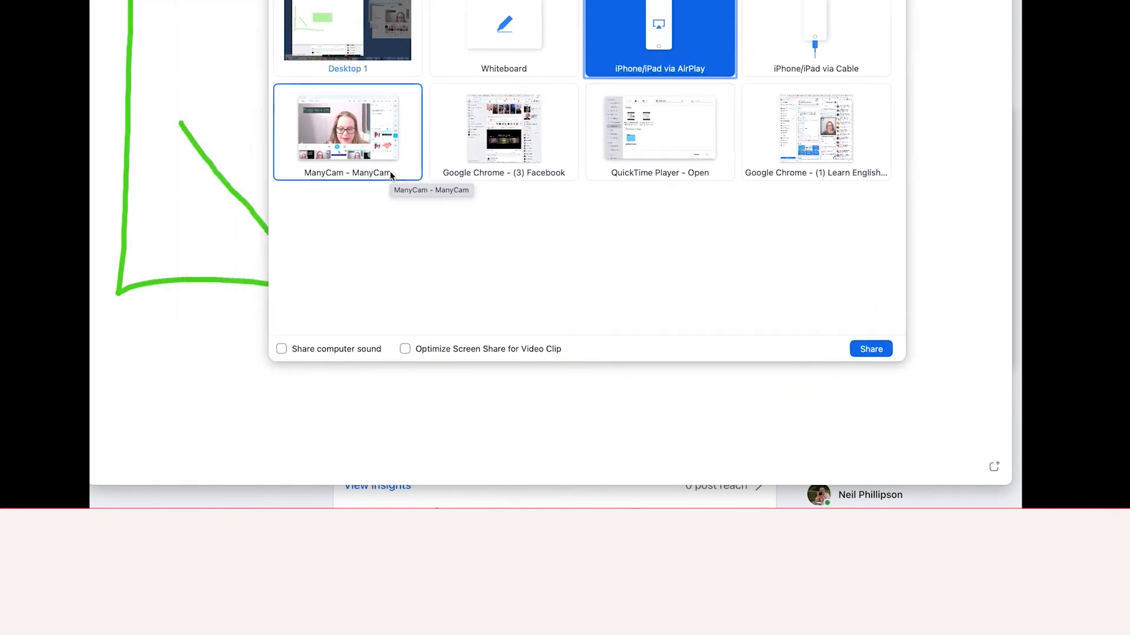
{"action": "left_click", "coordinate": [347, 113]}
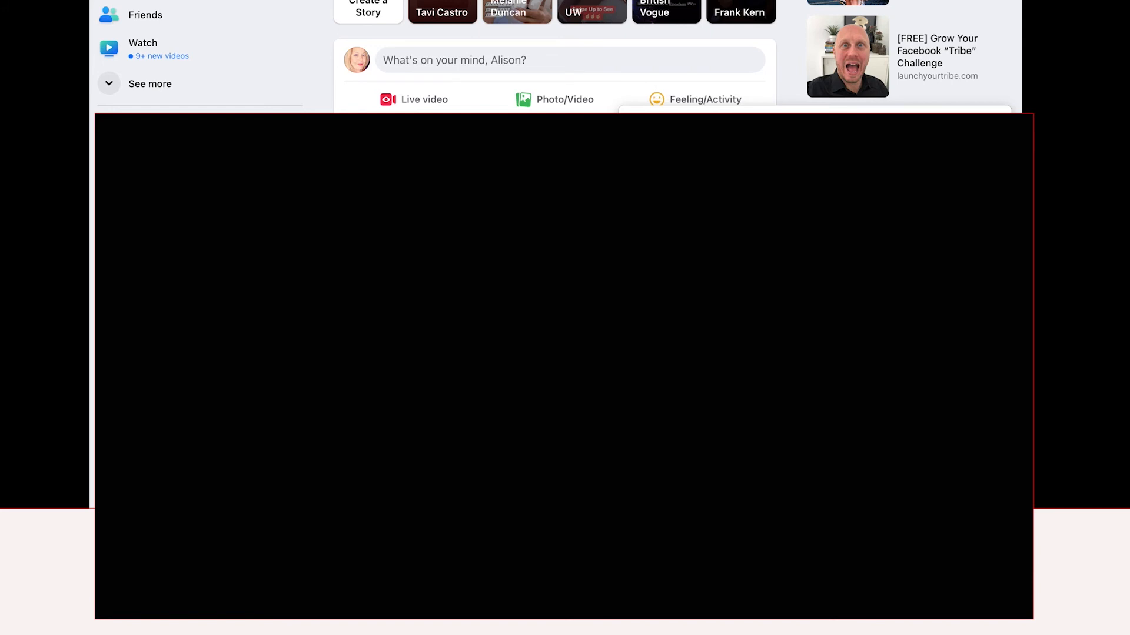
Reopen and reposition the share selection window, and start sharing Slides as Virtual Background from the advanced options
{"action": "key", "text": "super+shift+s"}
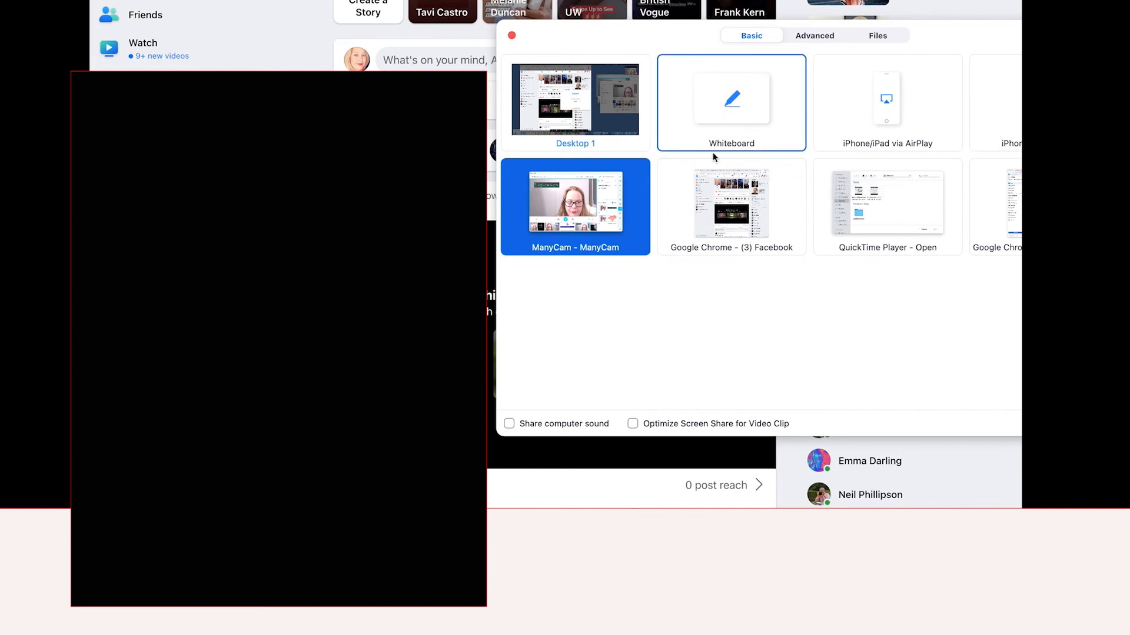
{"action": "left_click_drag", "start_coordinate": [945, 29], "coordinate": [711, 17]}
{"action": "left_click", "coordinate": [578, 24]}
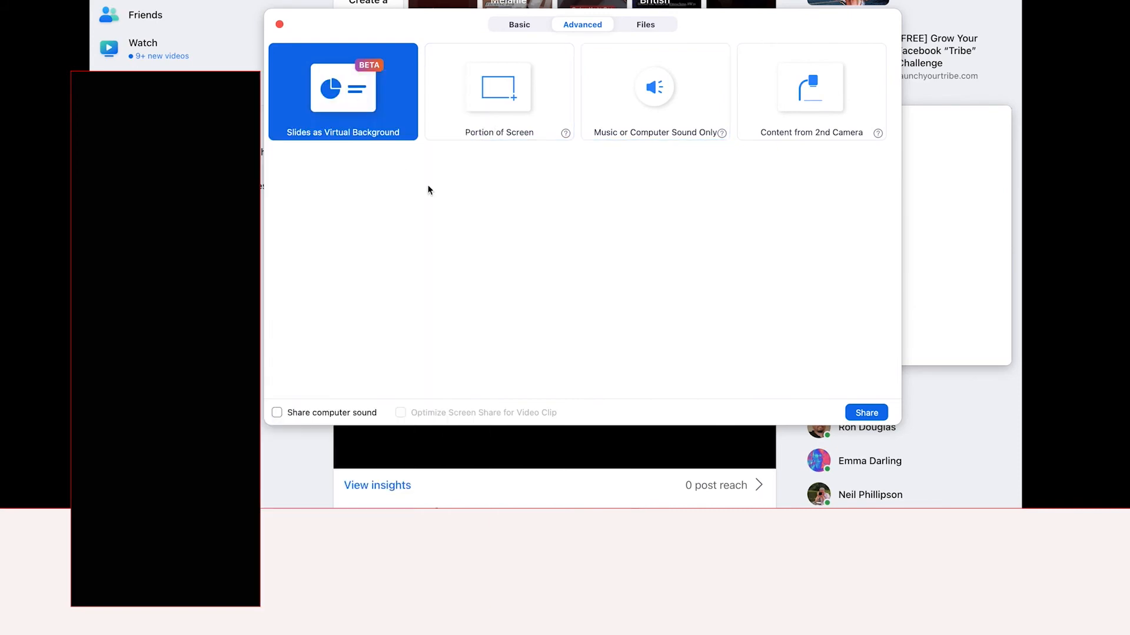
{"action": "left_click", "coordinate": [867, 413]}
{"action": "left_click", "coordinate": [866, 413]}
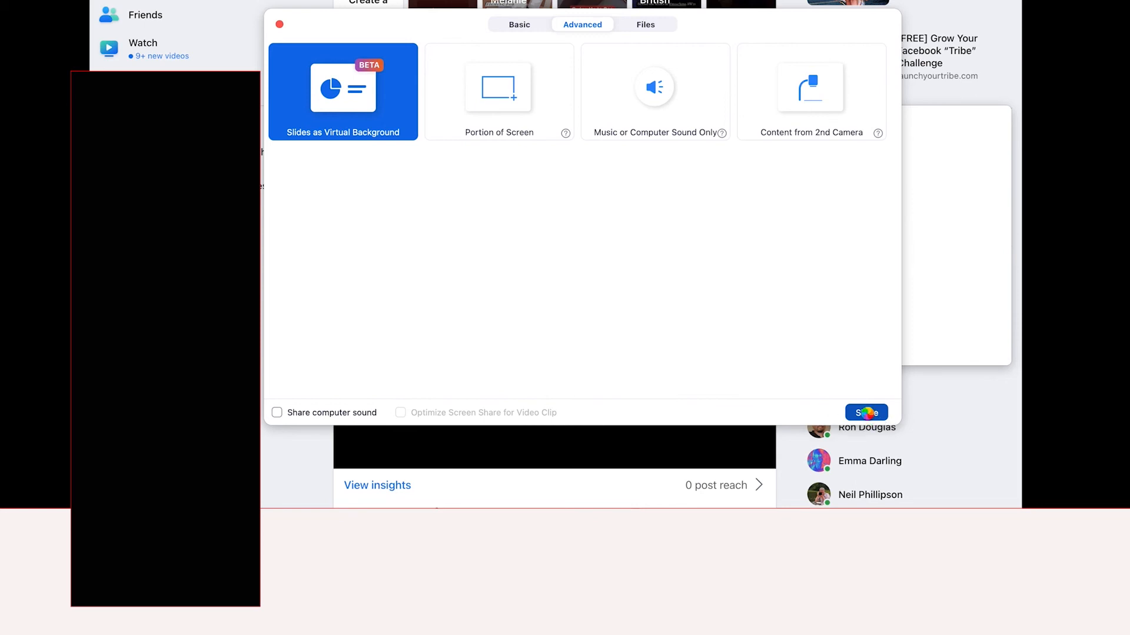